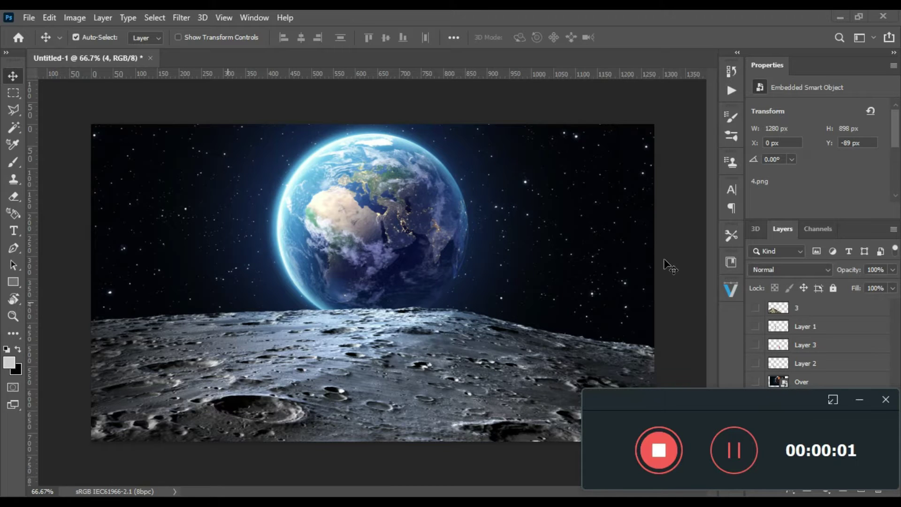
Show Layer 1's boy and shift him about 57 px right, just below the Earth.
{"action": "left_click", "coordinate": [684, 275]}
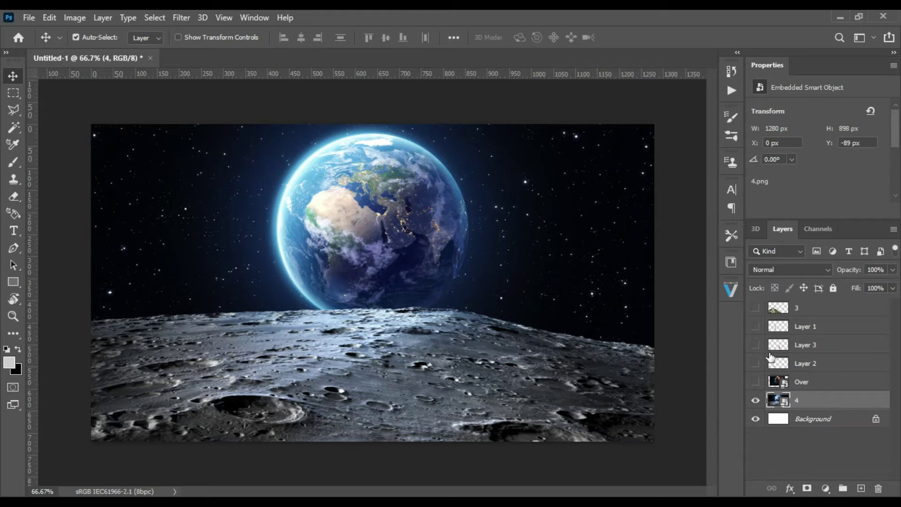
{"action": "left_click", "coordinate": [755, 326]}
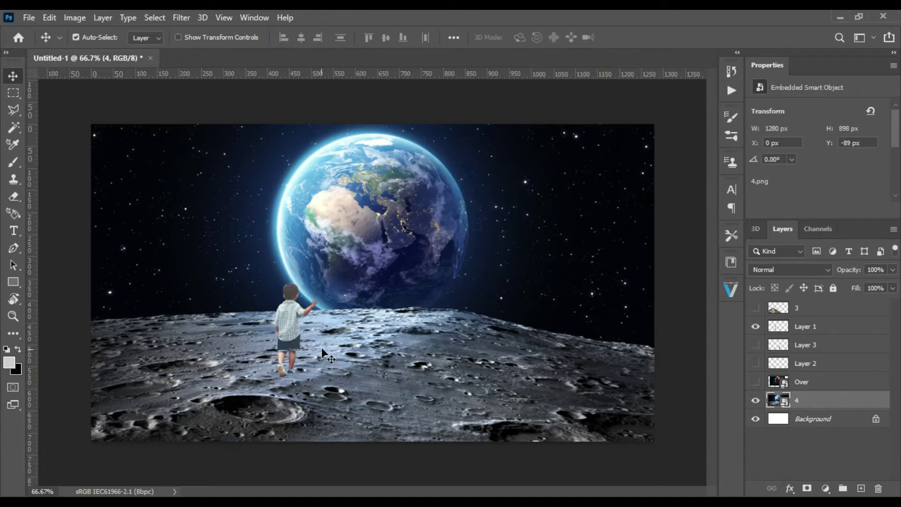
{"action": "left_click_drag", "start_coordinate": [322, 348], "coordinate": [336, 350]}
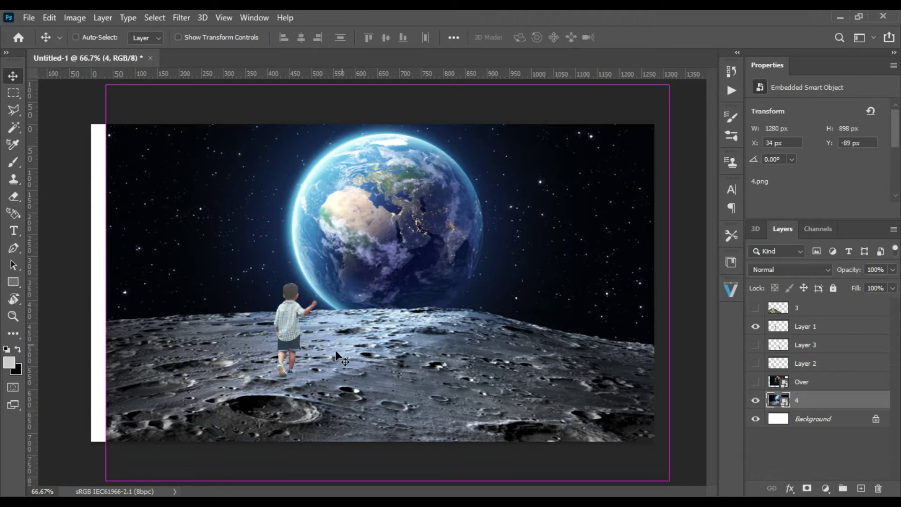
{"action": "key", "text": "ctrl+z"}
{"action": "left_click_drag", "start_coordinate": [292, 322], "coordinate": [317, 318]}
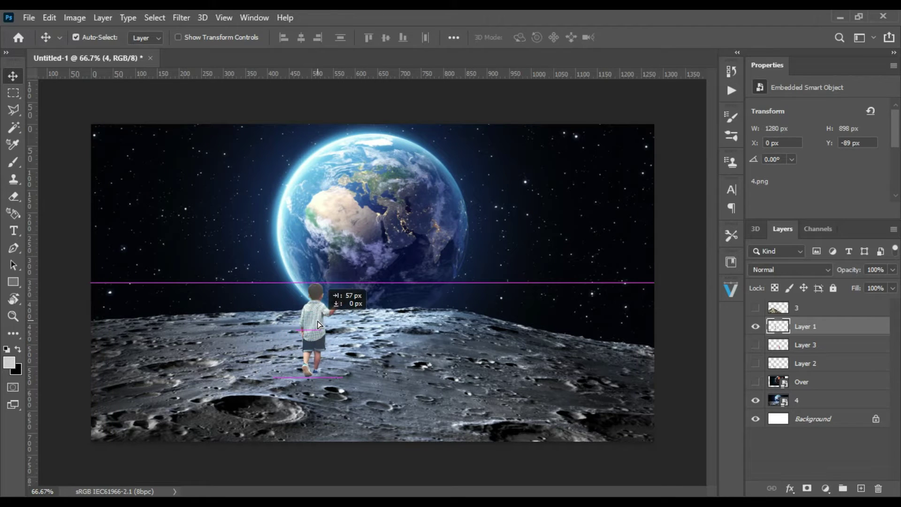
Show the cobblestone path on layer 3 and put it into Free Transform.
{"action": "left_click", "coordinate": [755, 307]}
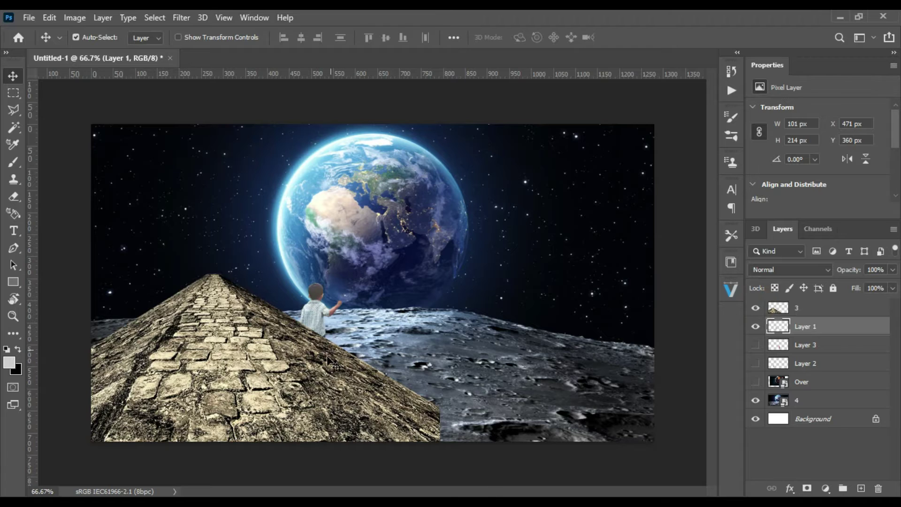
{"action": "key", "text": "ctrl"}
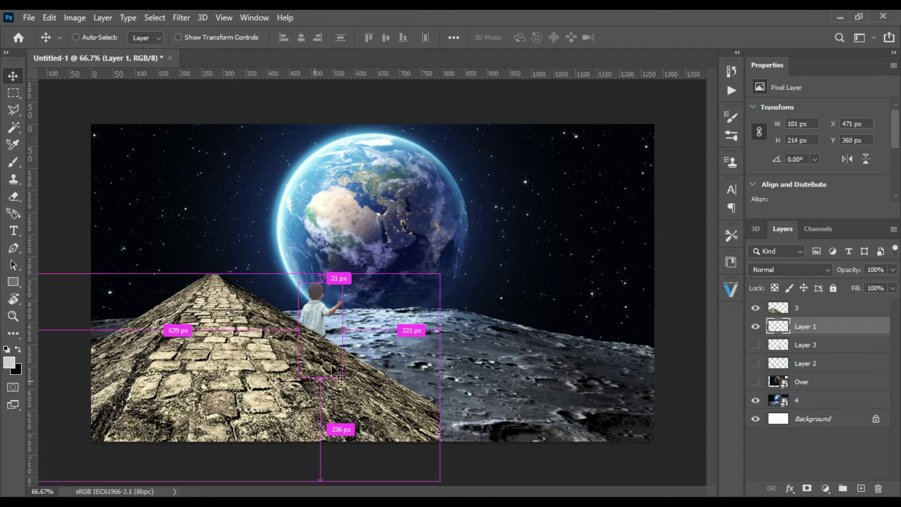
{"action": "key", "text": "ctrl+t"}
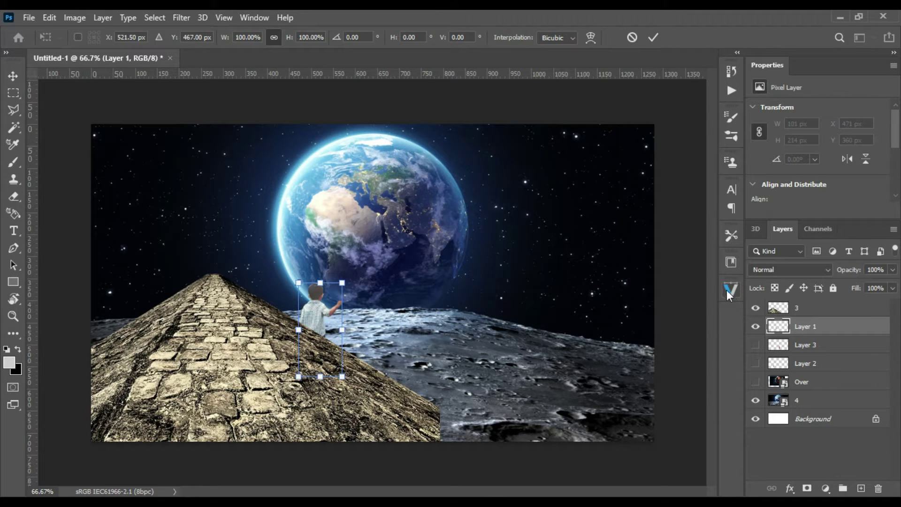
{"action": "left_click", "coordinate": [777, 308]}
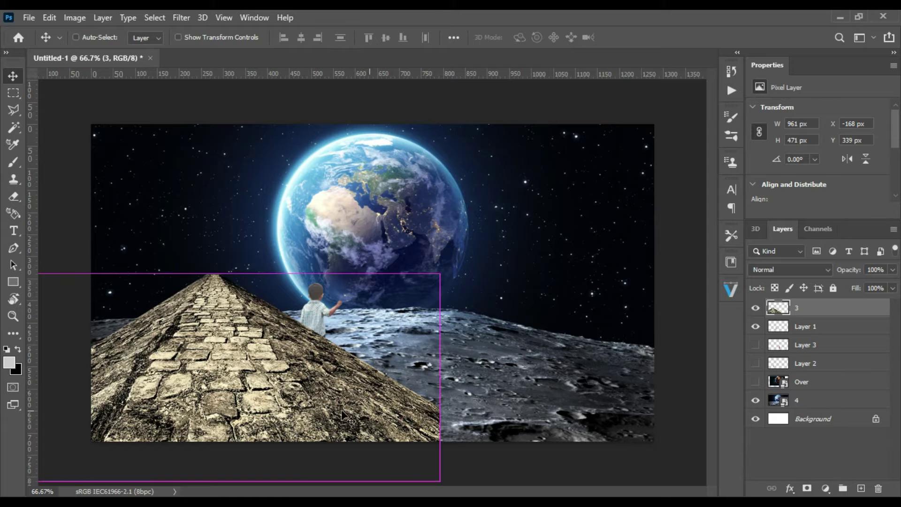
{"action": "key", "text": "ctrl+t"}
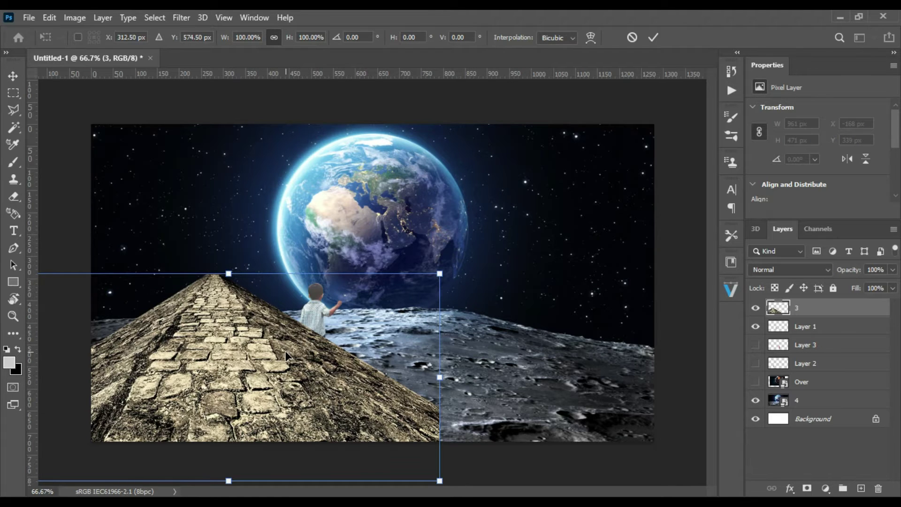
Distort the cobblestone path into a road tapering toward the horizon beside the boy, and commit.
{"action": "right_click", "coordinate": [327, 334]}
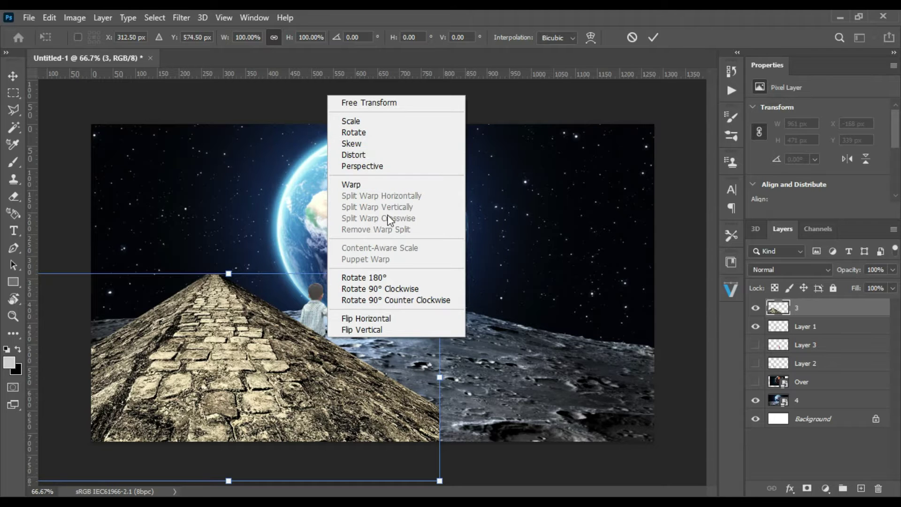
{"action": "left_click", "coordinate": [388, 157]}
{"action": "left_click_drag", "start_coordinate": [231, 273], "coordinate": [394, 309]}
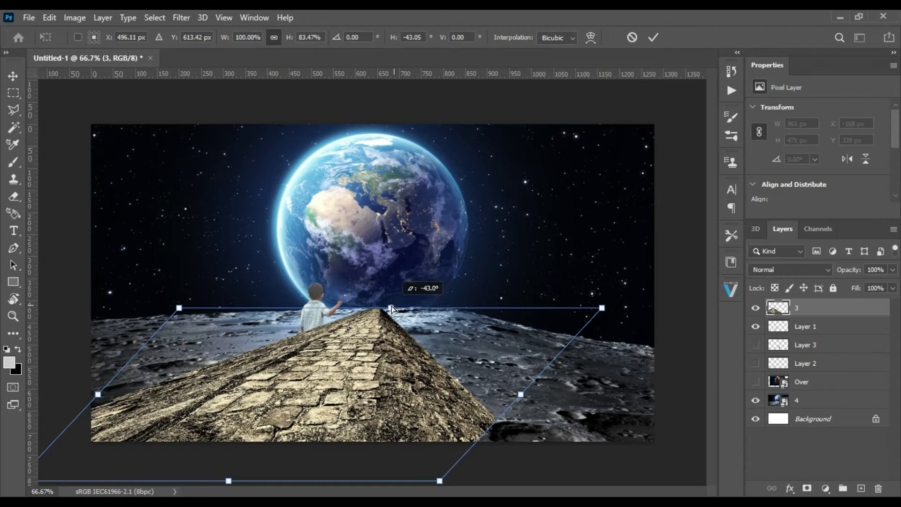
{"action": "left_click_drag", "start_coordinate": [394, 309], "coordinate": [388, 307]}
{"action": "left_click_drag", "start_coordinate": [393, 431], "coordinate": [390, 456]}
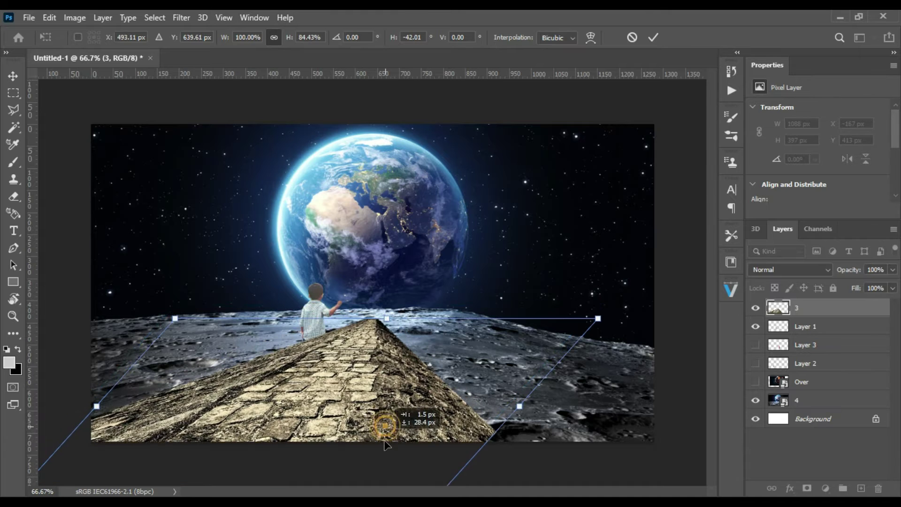
{"action": "left_click_drag", "start_coordinate": [384, 330], "coordinate": [389, 307]}
{"action": "left_click_drag", "start_coordinate": [311, 432], "coordinate": [310, 438]}
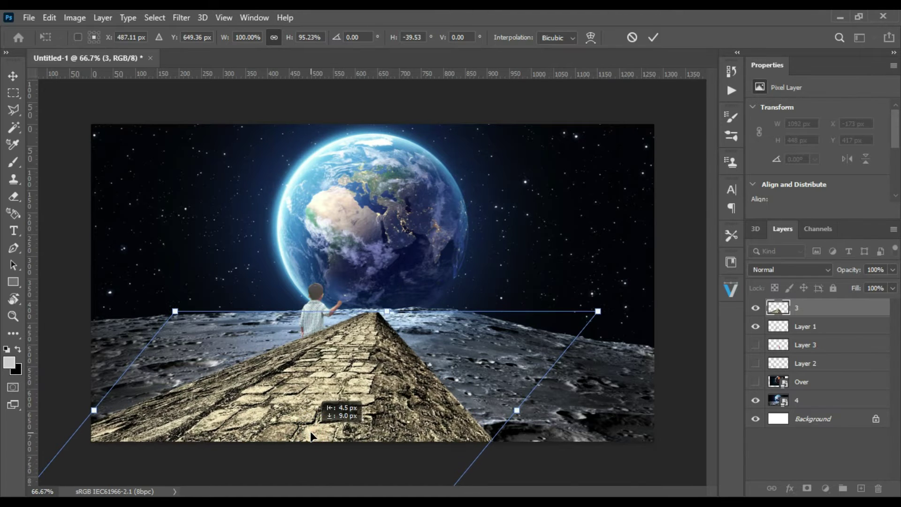
{"action": "left_click_drag", "start_coordinate": [386, 314], "coordinate": [401, 306]}
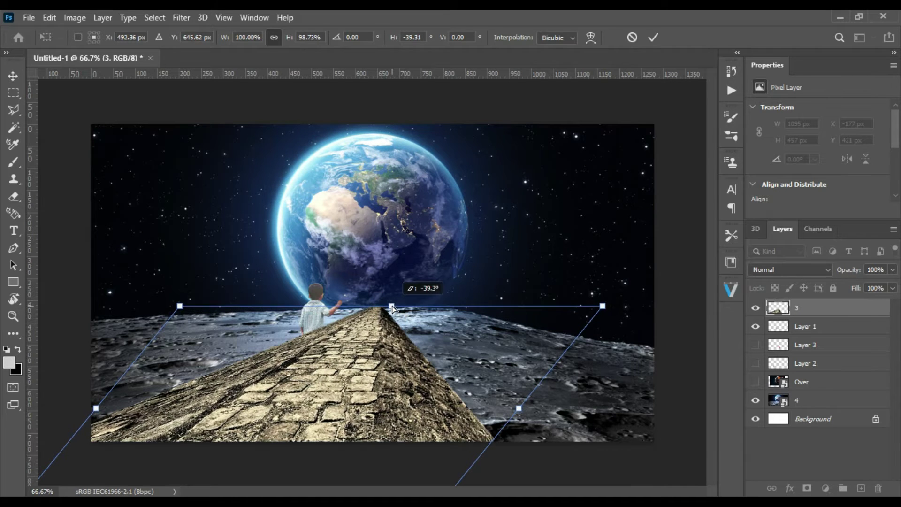
{"action": "left_click", "coordinate": [653, 37]}
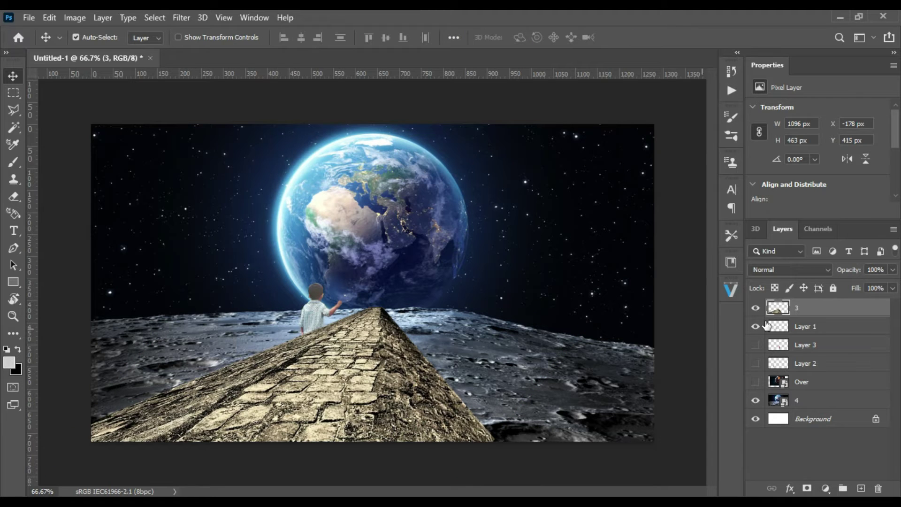
Stack Layer 1 above layer 3 and move the boy 35 px right onto the road.
{"action": "left_click_drag", "start_coordinate": [783, 328], "coordinate": [782, 303]}
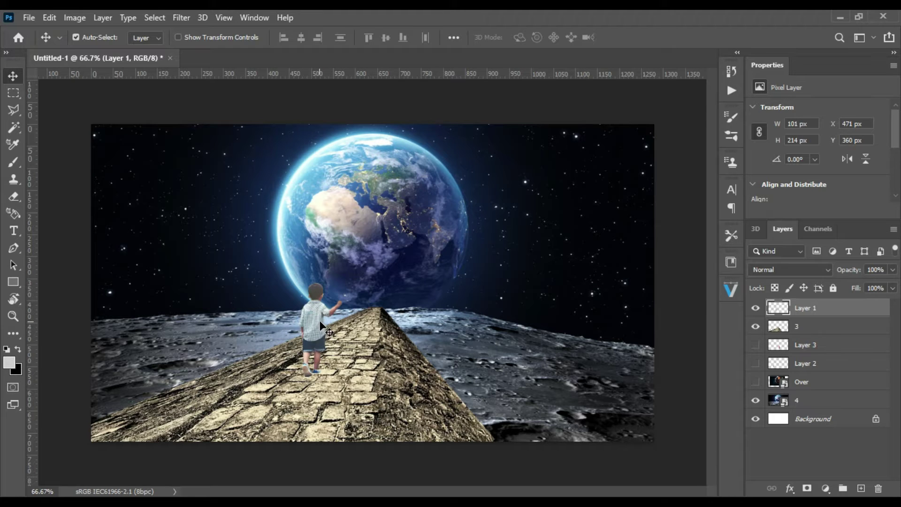
{"action": "left_click_drag", "start_coordinate": [316, 323], "coordinate": [331, 321]}
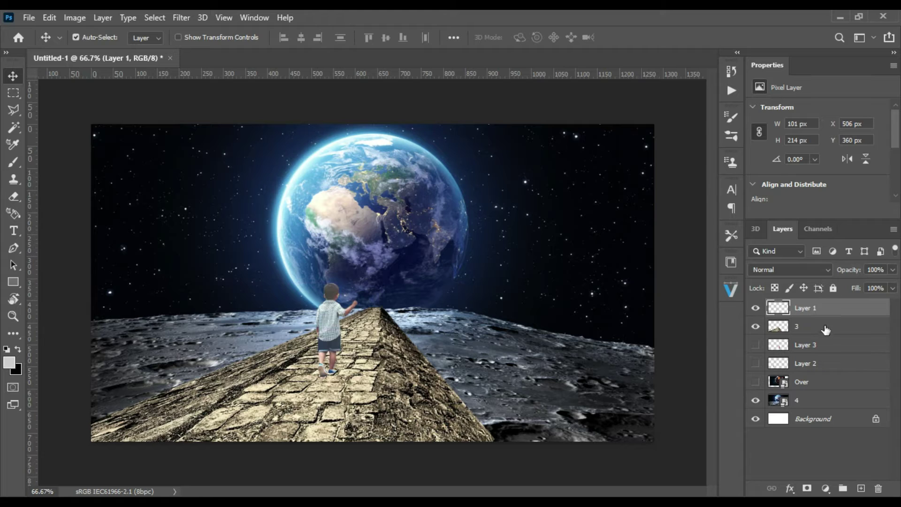
{"action": "left_click", "coordinate": [784, 329]}
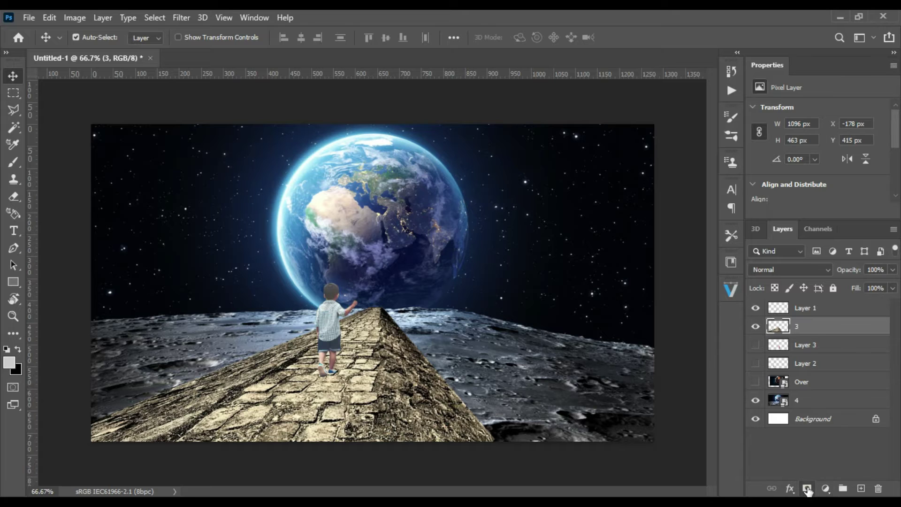
Add a layer mask to the road and paint out its right edge with a 32 px Soft Round brush.
{"action": "left_click", "coordinate": [806, 488]}
{"action": "key", "text": "b"}
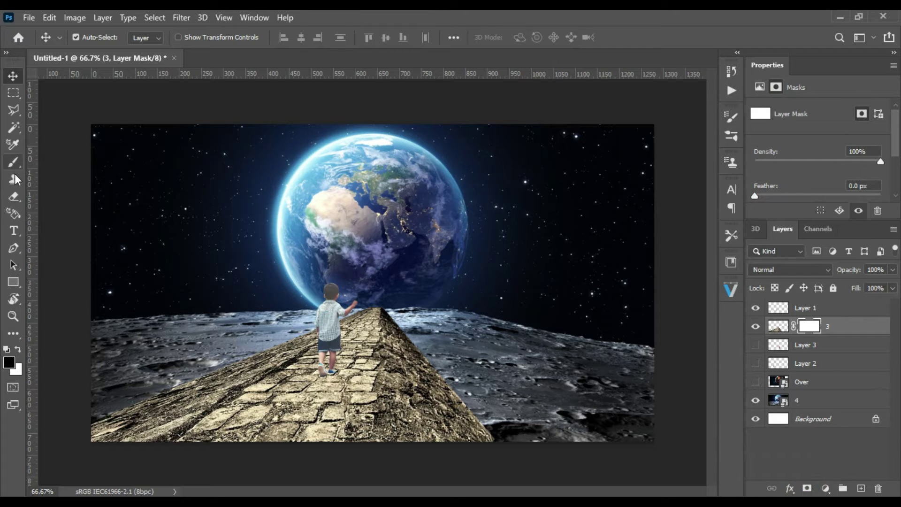
{"action": "left_click", "coordinate": [14, 162]}
{"action": "left_click", "coordinate": [93, 37]}
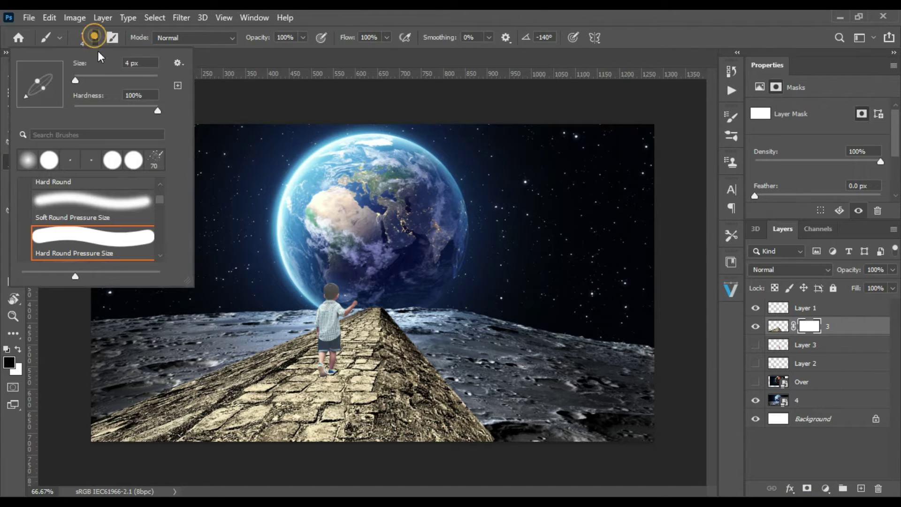
{"action": "left_click", "coordinate": [76, 78]}
{"action": "type", "text": "32"}
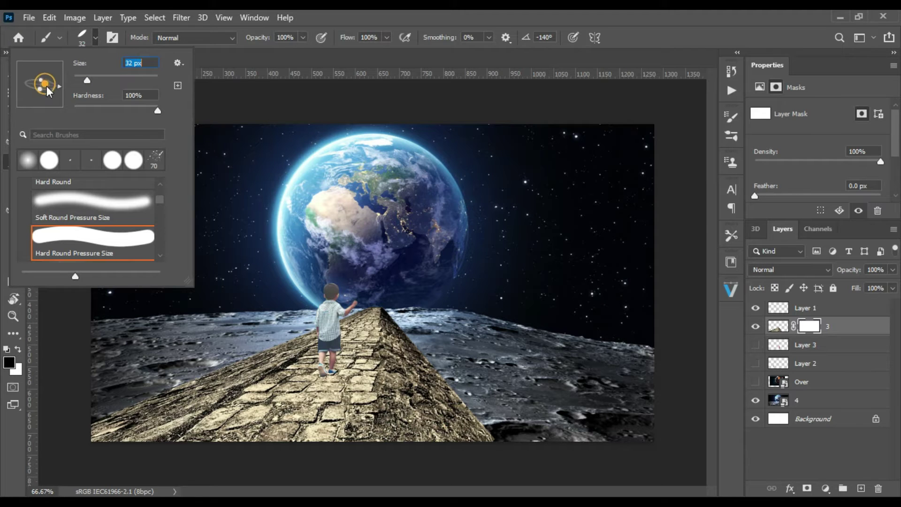
{"action": "mouse_move", "coordinate": [47, 85]}
{"action": "left_mouse_down"}
{"action": "mouse_move", "coordinate": [52, 107]}
{"action": "mouse_move", "coordinate": [61, 84]}
{"action": "left_mouse_up"}
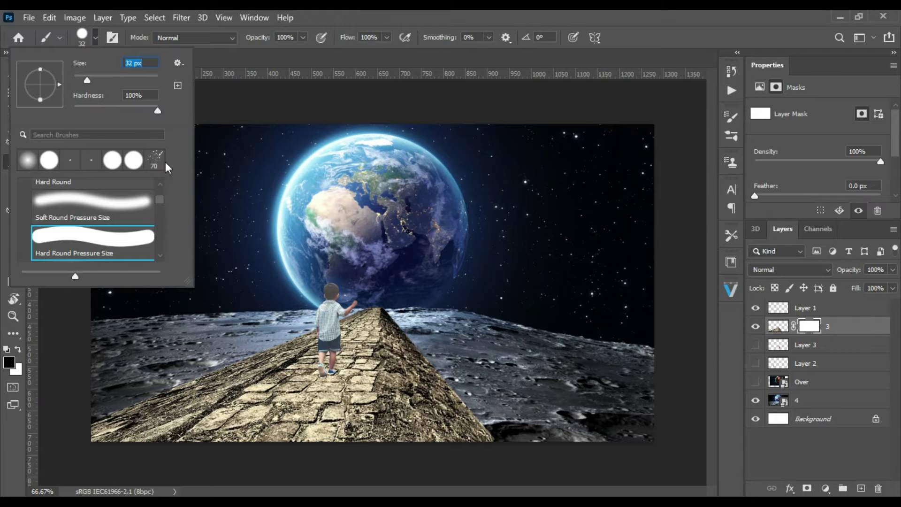
{"action": "left_click", "coordinate": [101, 204]}
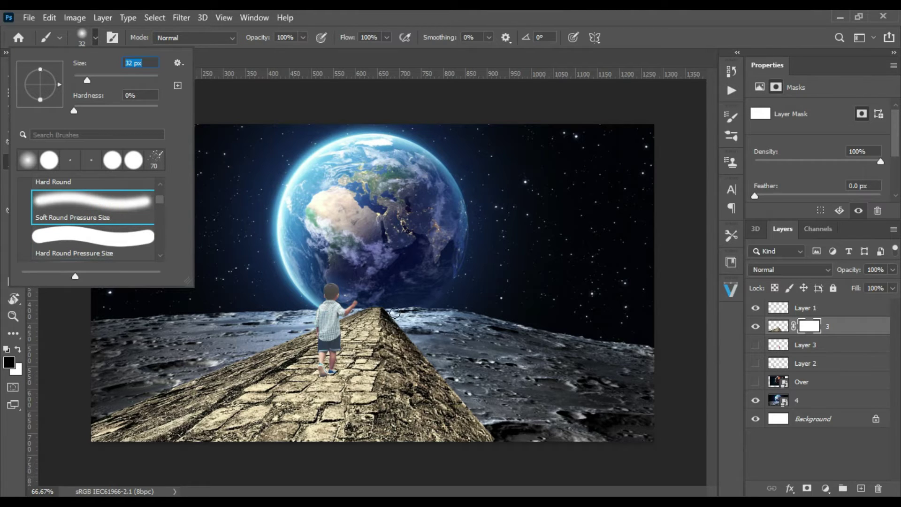
{"action": "left_click", "coordinate": [394, 312]}
{"action": "mouse_move", "coordinate": [394, 319]}
{"action": "left_mouse_down"}
{"action": "mouse_move", "coordinate": [450, 374]}
{"action": "mouse_move", "coordinate": [479, 433]}
{"action": "left_mouse_up"}
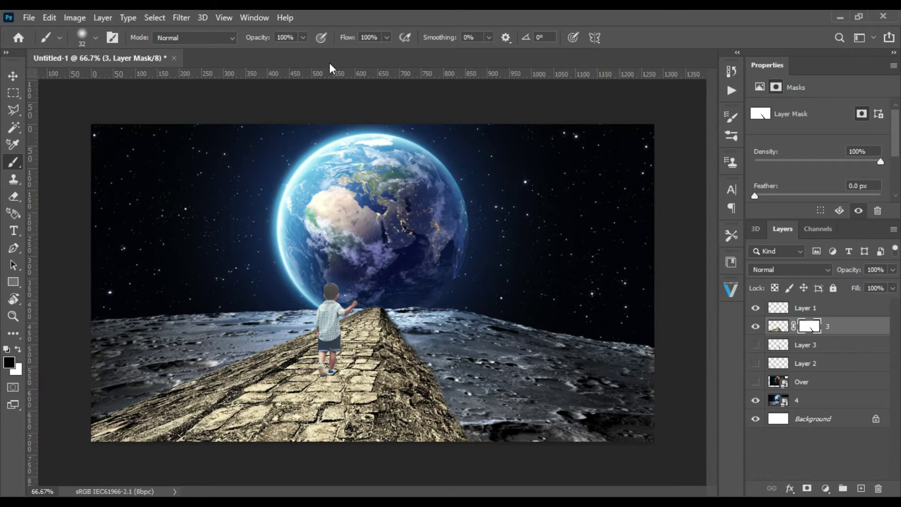
Mask the road's right edge at 60% brush opacity and its lower-left edge at 48%.
{"action": "left_click", "coordinate": [303, 38]}
{"action": "left_click_drag", "start_coordinate": [284, 51], "coordinate": [278, 52]}
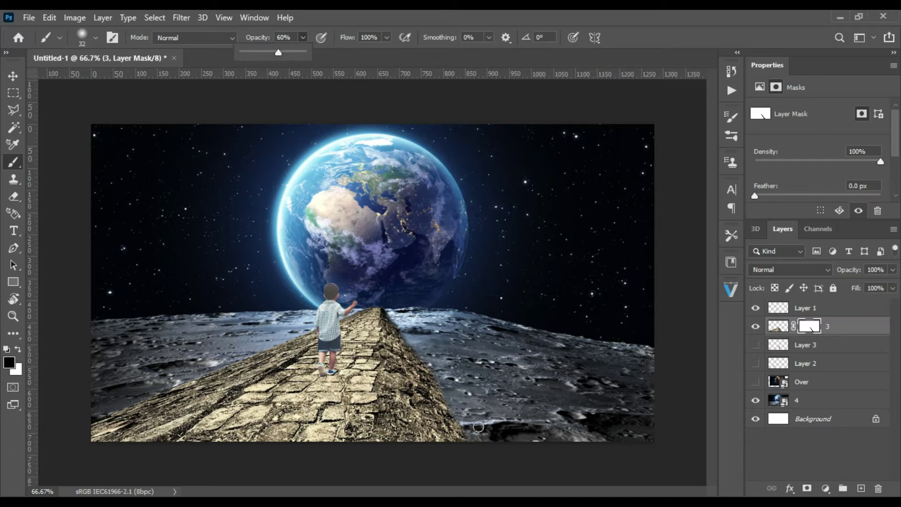
{"action": "left_click_drag", "start_coordinate": [438, 379], "coordinate": [446, 416]}
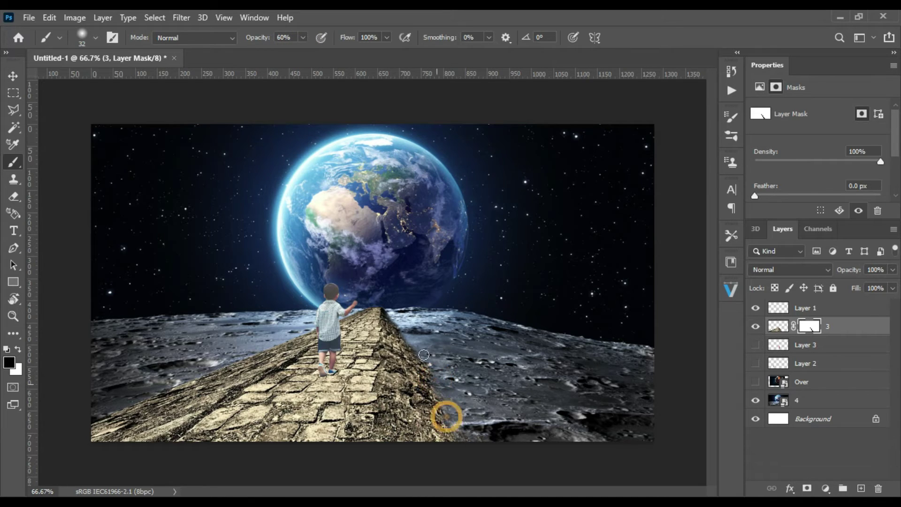
{"action": "left_click", "coordinate": [303, 38]}
{"action": "left_click_drag", "start_coordinate": [304, 52], "coordinate": [286, 55]}
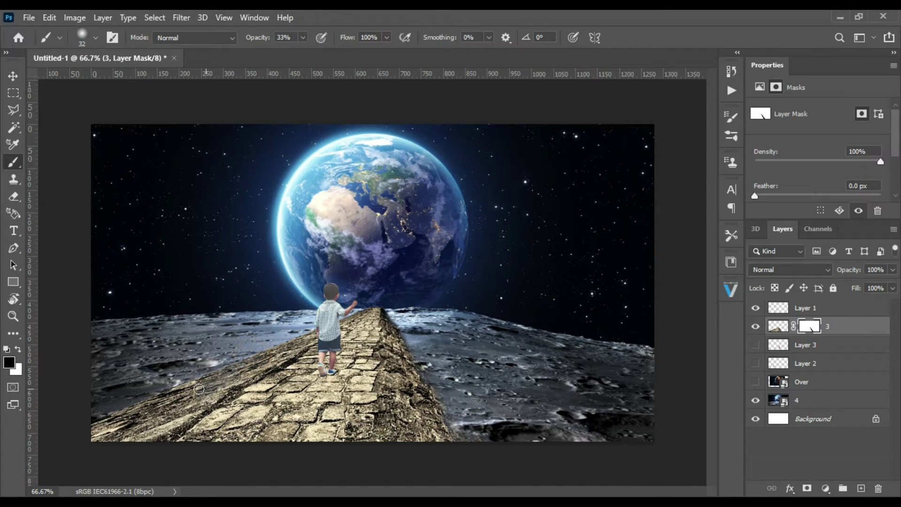
{"action": "mouse_move", "coordinate": [105, 434]}
{"action": "left_mouse_down"}
{"action": "mouse_move", "coordinate": [109, 406]}
{"action": "mouse_move", "coordinate": [103, 437]}
{"action": "left_mouse_up"}
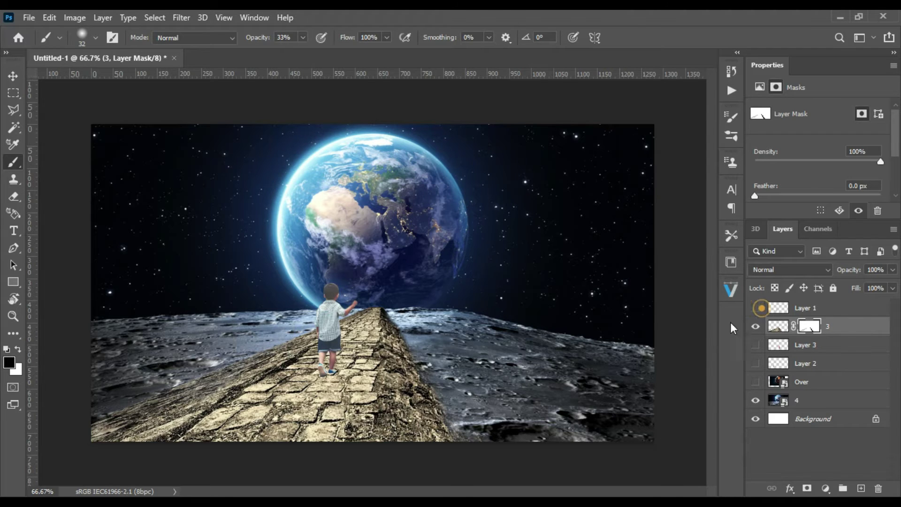
Hide the boy and paint the mask along the road's left, lower-left and right edges.
{"action": "left_click", "coordinate": [756, 308]}
{"action": "left_click_drag", "start_coordinate": [349, 310], "coordinate": [231, 374]}
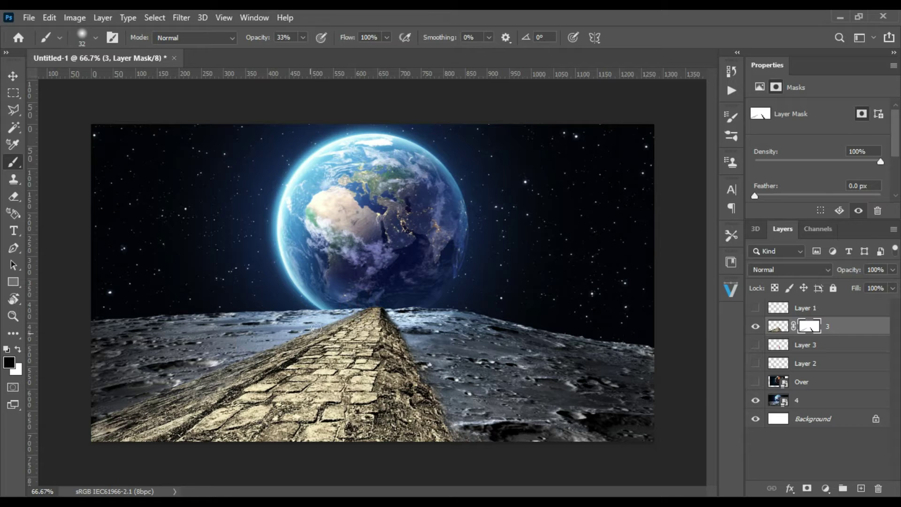
{"action": "left_click_drag", "start_coordinate": [142, 415], "coordinate": [195, 384]}
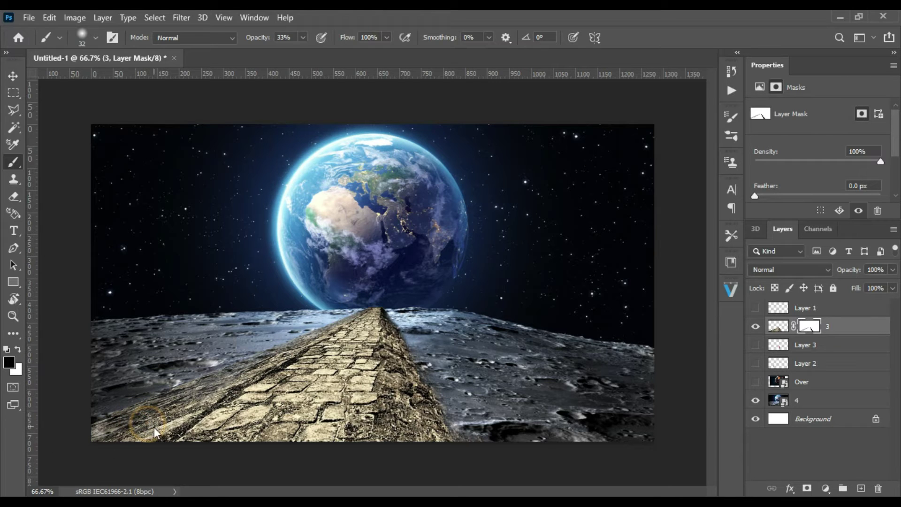
{"action": "mouse_move", "coordinate": [189, 398]}
{"action": "left_mouse_down"}
{"action": "mouse_move", "coordinate": [133, 455]}
{"action": "mouse_move", "coordinate": [243, 360]}
{"action": "left_mouse_up"}
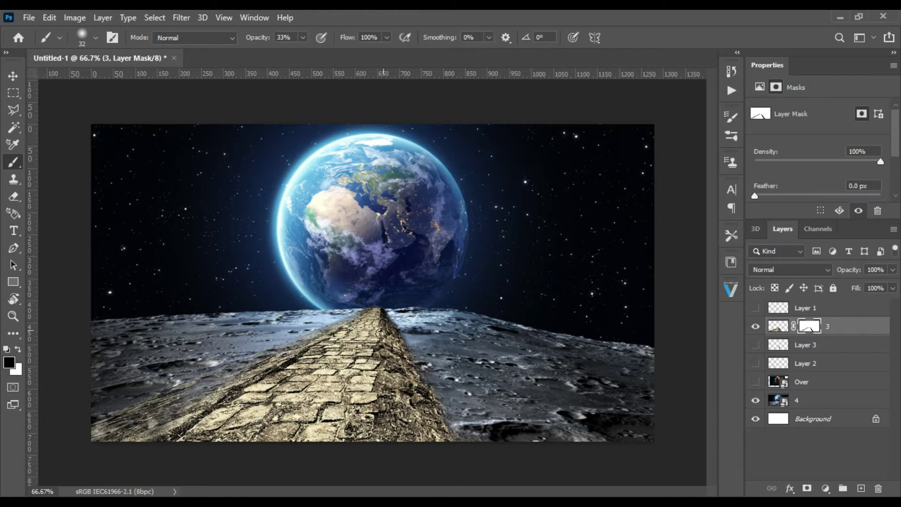
{"action": "left_click_drag", "start_coordinate": [387, 310], "coordinate": [443, 441]}
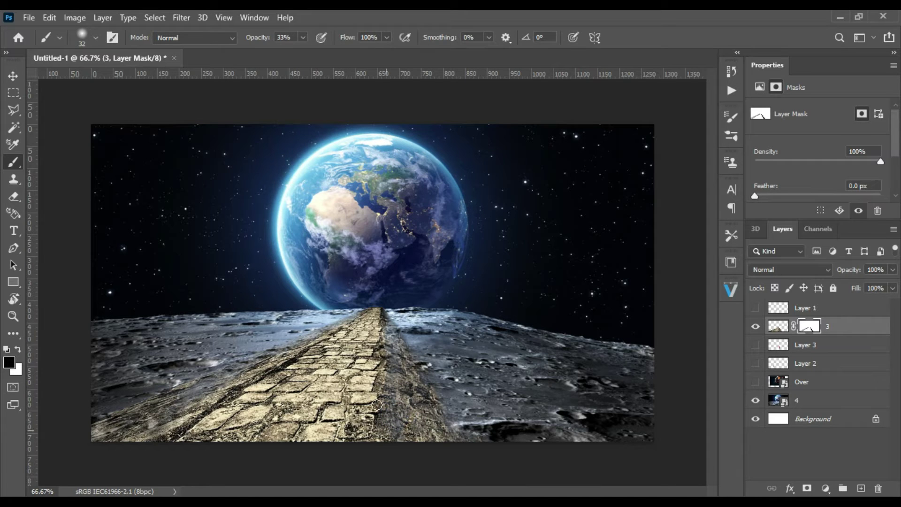
Soften the remaining path edges and its far end, then show the boy again.
{"action": "left_click_drag", "start_coordinate": [334, 327], "coordinate": [138, 447]}
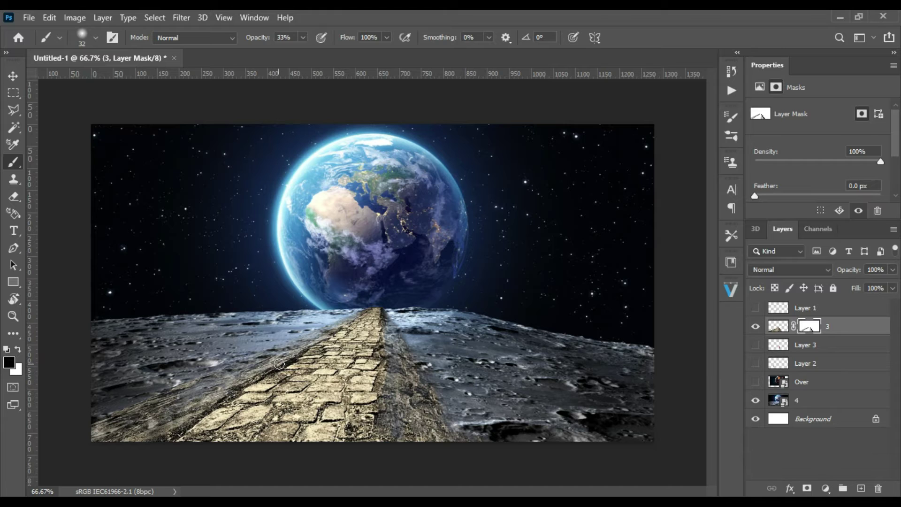
{"action": "mouse_move", "coordinate": [268, 366]}
{"action": "left_mouse_down"}
{"action": "mouse_move", "coordinate": [180, 431]}
{"action": "mouse_move", "coordinate": [365, 327]}
{"action": "left_mouse_up"}
{"action": "left_click", "coordinate": [369, 302]}
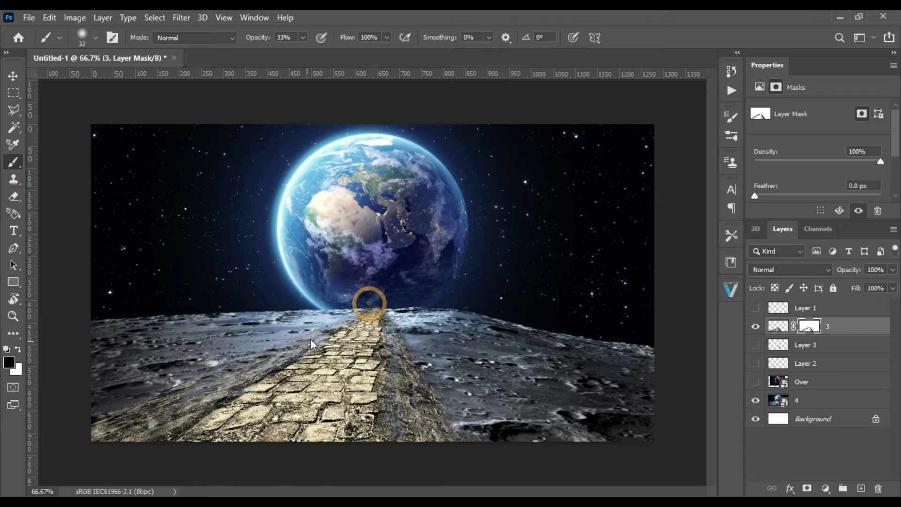
{"action": "left_click", "coordinate": [427, 392]}
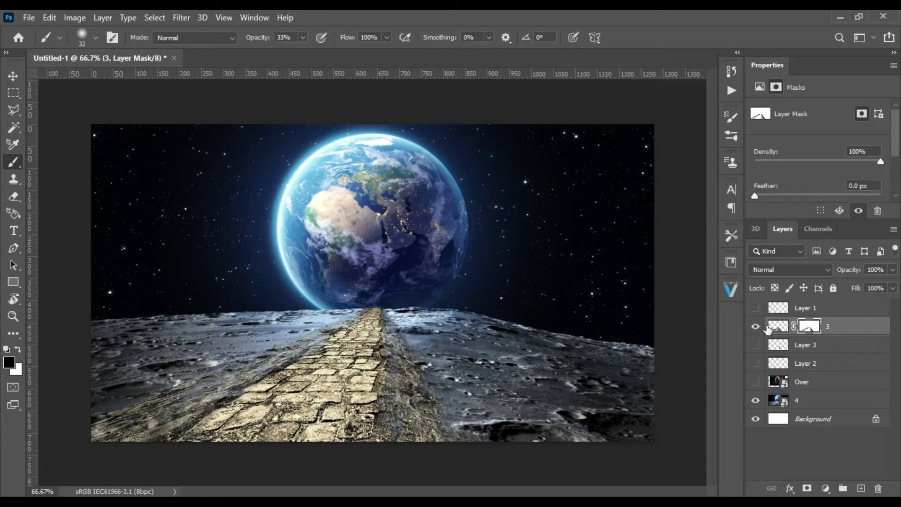
{"action": "left_click", "coordinate": [756, 308]}
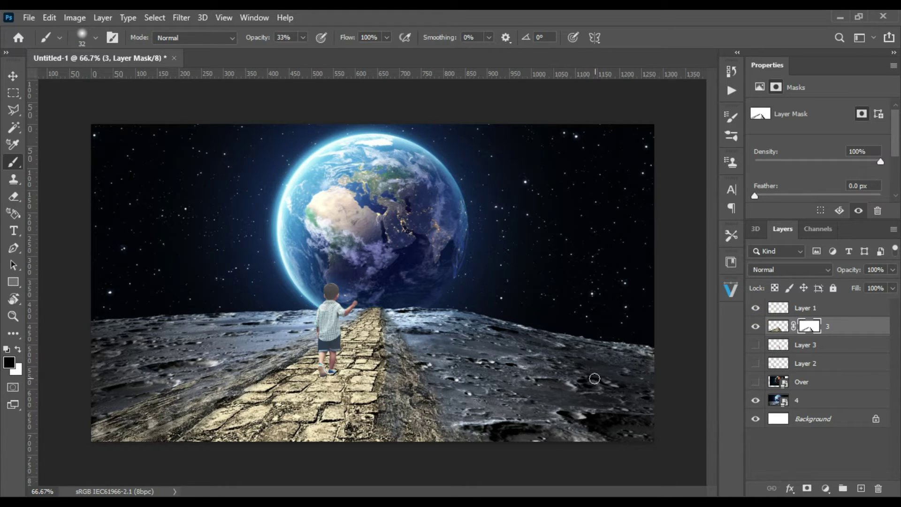
Show the red balloons, stack them above the road and place them in the boy's hand at X 568, Y 218 px.
{"action": "left_click", "coordinate": [755, 344]}
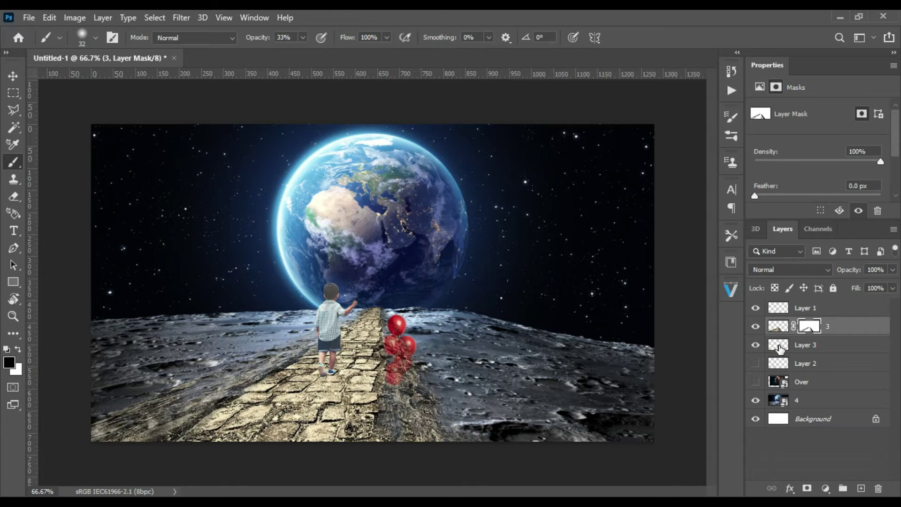
{"action": "left_click_drag", "start_coordinate": [780, 349], "coordinate": [781, 319]}
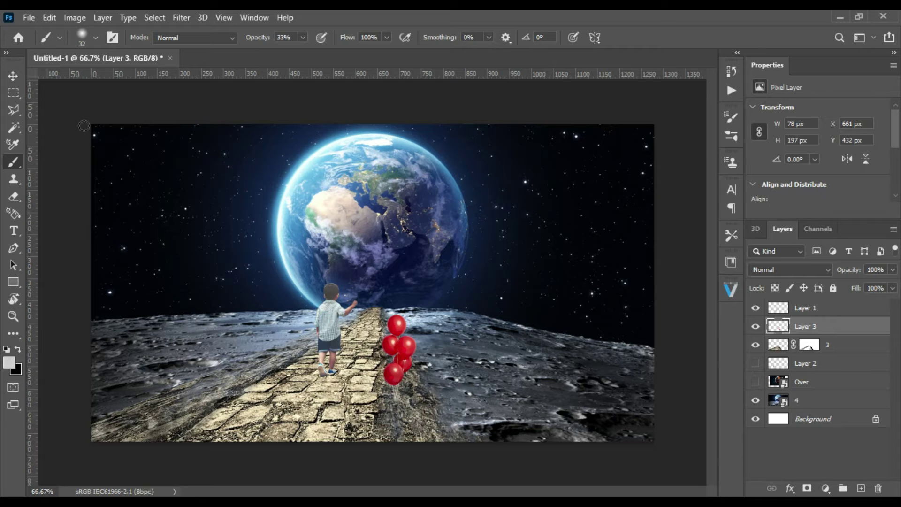
{"action": "left_click", "coordinate": [13, 75]}
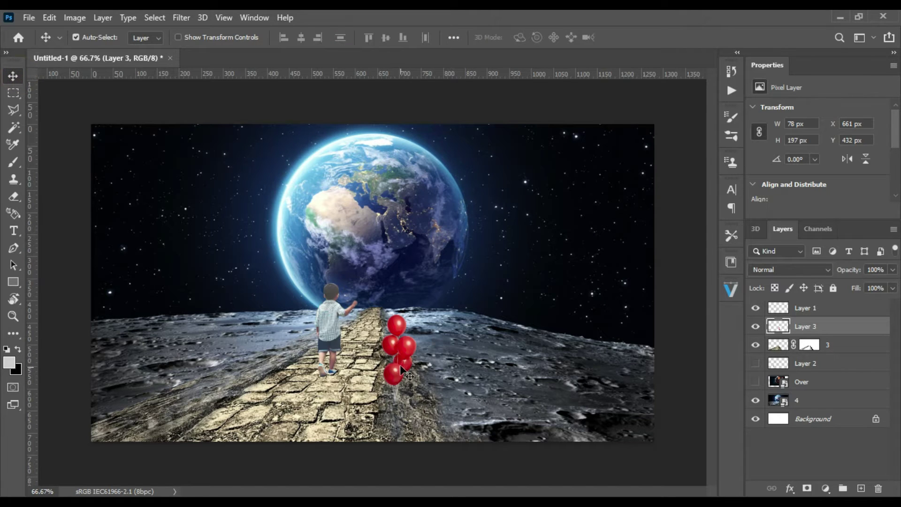
{"action": "left_click_drag", "start_coordinate": [400, 365], "coordinate": [356, 258]}
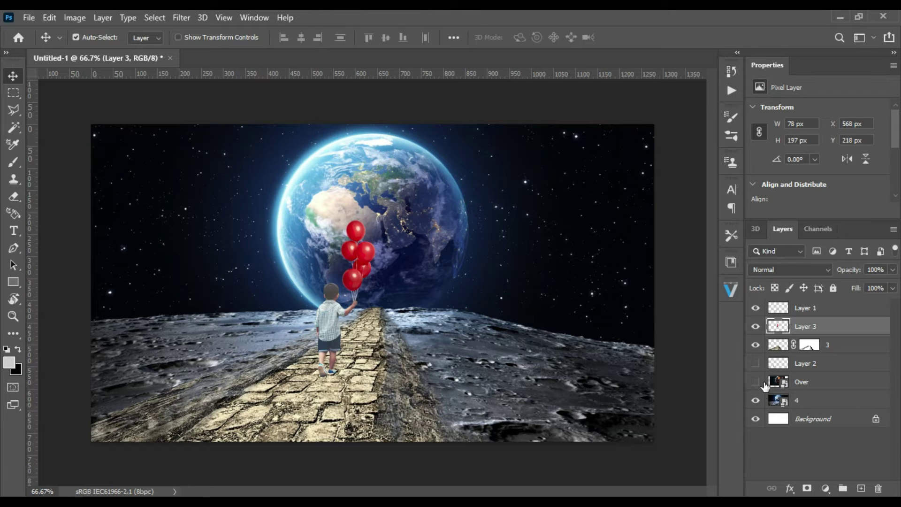
Preview Layer 2, then delete it.
{"action": "left_click", "coordinate": [755, 363]}
{"action": "left_click", "coordinate": [756, 363]}
{"action": "left_click_drag", "start_coordinate": [787, 364], "coordinate": [878, 465]}
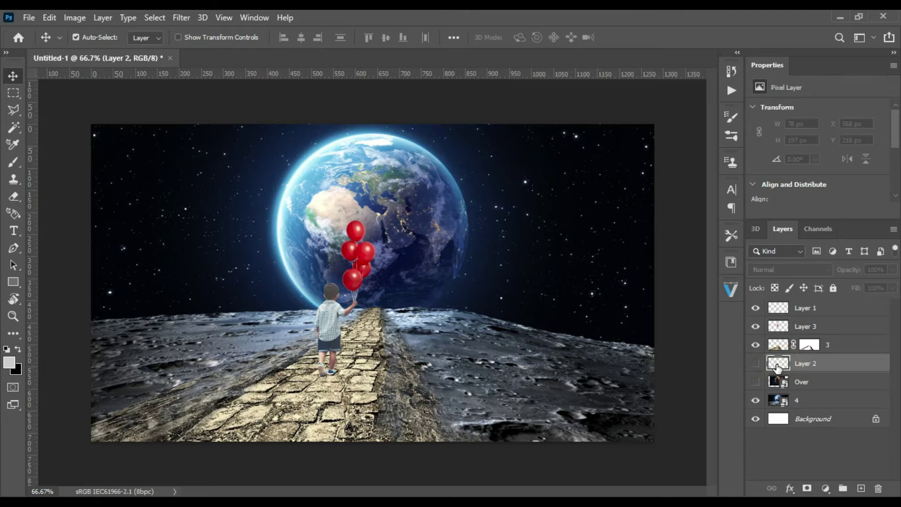
{"action": "left_click_drag", "start_coordinate": [875, 485], "coordinate": [877, 488]}
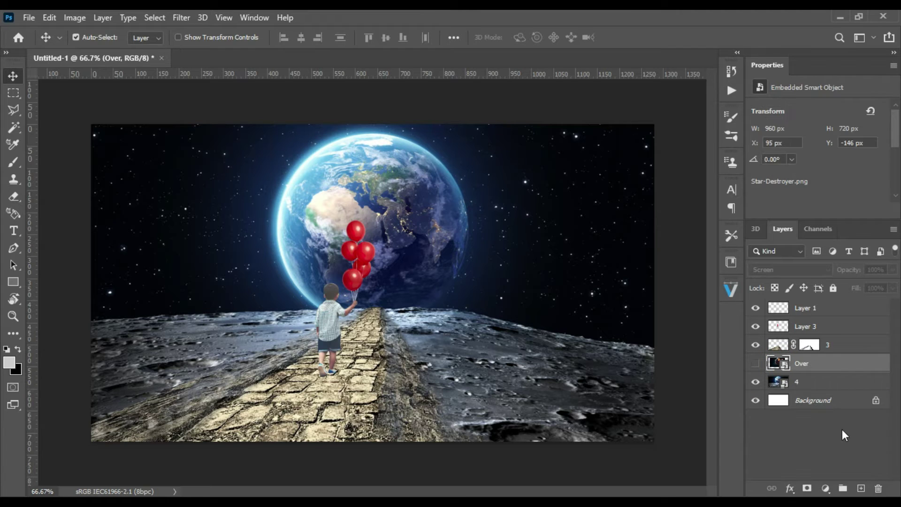
Hide the boy, red balloons and stone path layers.
{"action": "left_click", "coordinate": [753, 308]}
{"action": "left_click", "coordinate": [755, 327]}
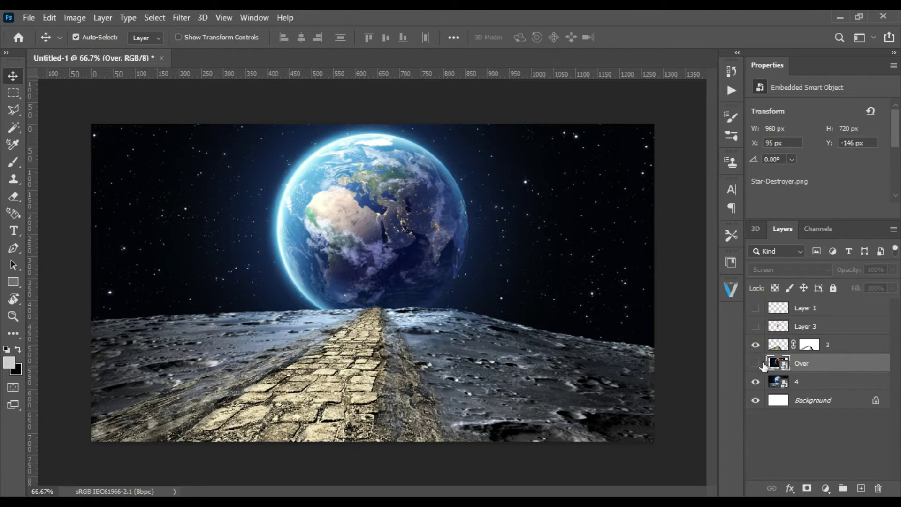
{"action": "left_click", "coordinate": [755, 344]}
Show the Screen-blended Over burning-Earth layer and scale it to about 92% over the planet.
{"action": "left_click", "coordinate": [754, 363]}
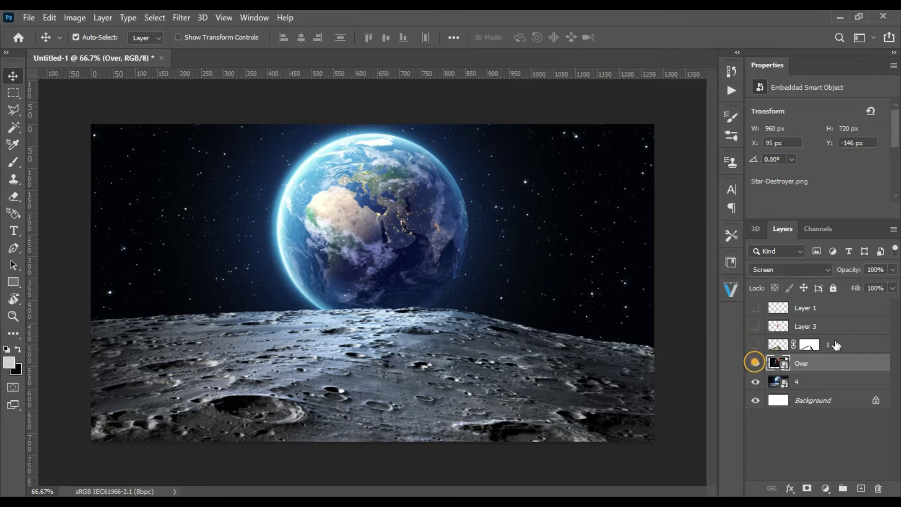
{"action": "key", "text": "ctrl"}
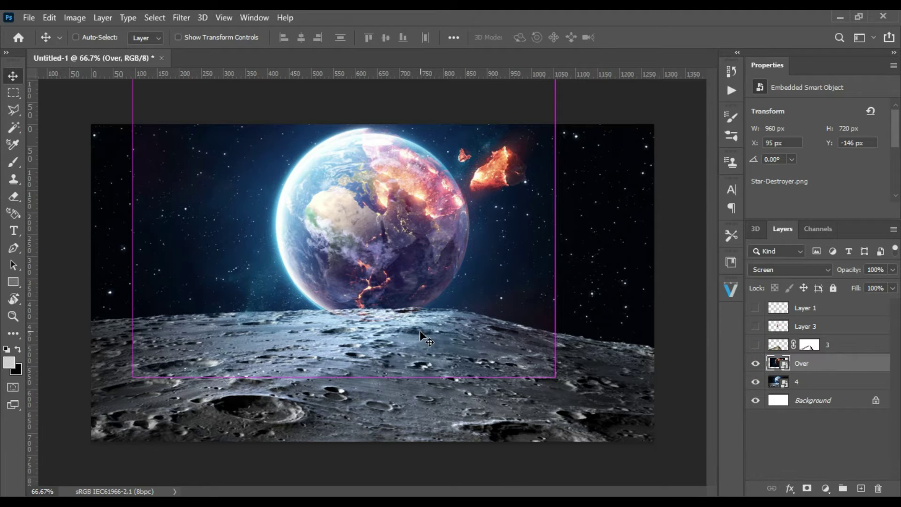
{"action": "key", "text": "ctrl+t"}
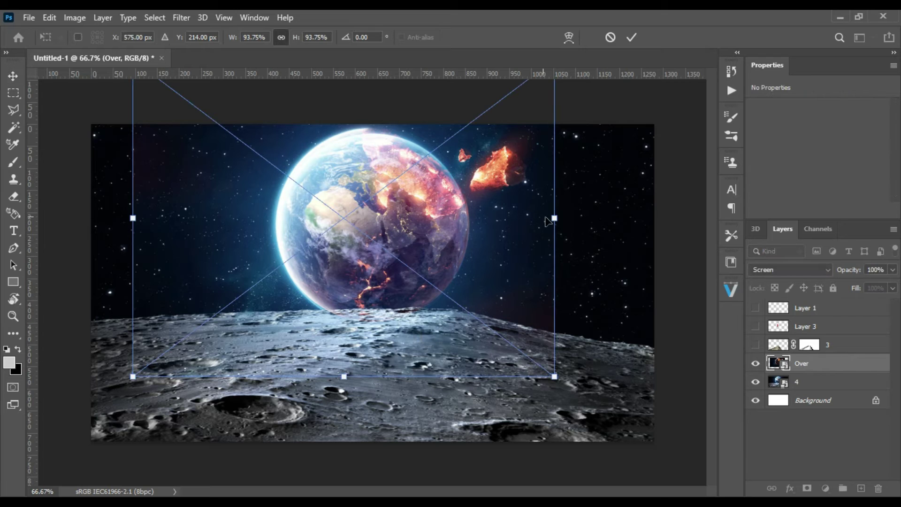
{"action": "left_click_drag", "start_coordinate": [554, 217], "coordinate": [556, 219]}
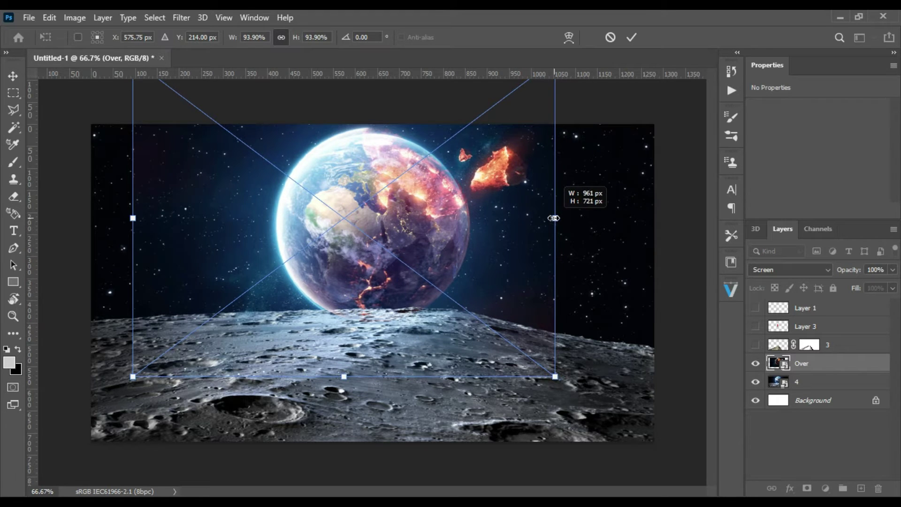
{"action": "left_click", "coordinate": [597, 197]}
{"action": "left_click", "coordinate": [597, 196]}
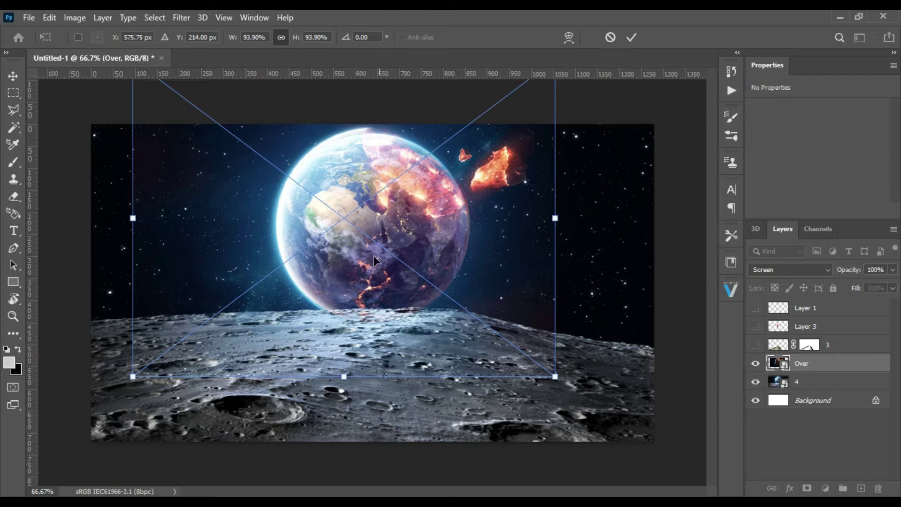
{"action": "left_click_drag", "start_coordinate": [344, 377], "coordinate": [362, 232]}
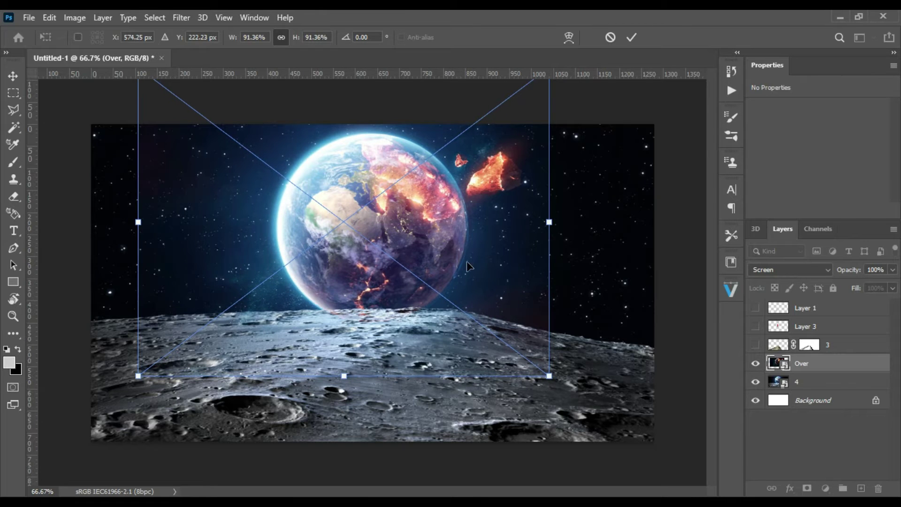
{"action": "left_click_drag", "start_coordinate": [549, 223], "coordinate": [552, 222]}
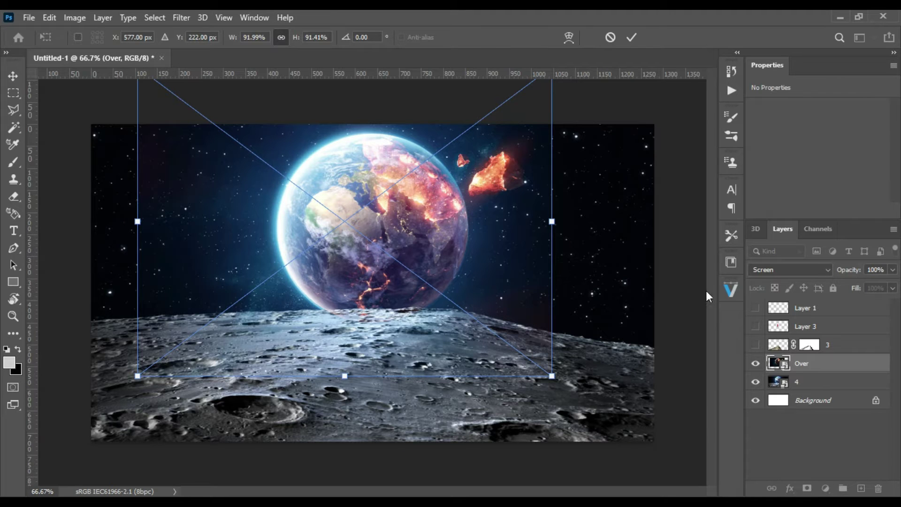
Commit the Over layer's 942 × 702 px resize and blend it with Lighten mode.
{"action": "left_click", "coordinate": [792, 268]}
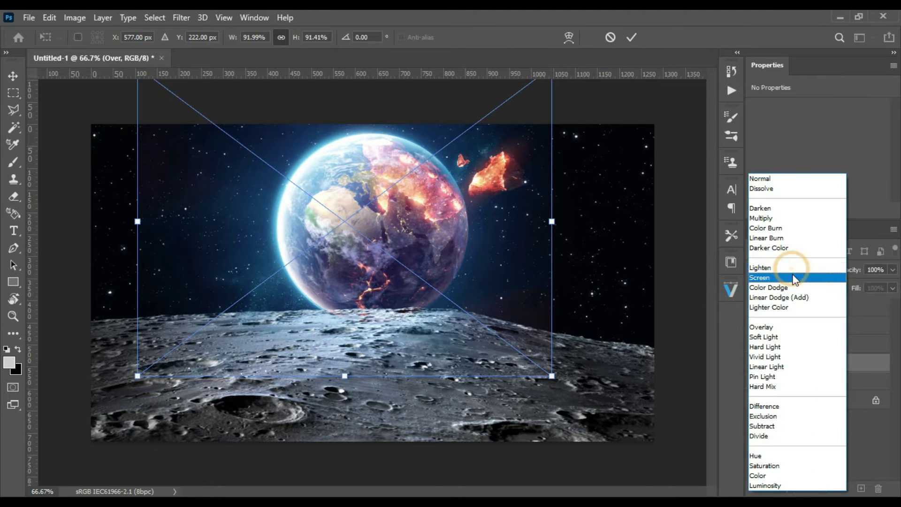
{"action": "left_click", "coordinate": [781, 276]}
{"action": "left_click", "coordinate": [631, 37]}
{"action": "left_click", "coordinate": [795, 268]}
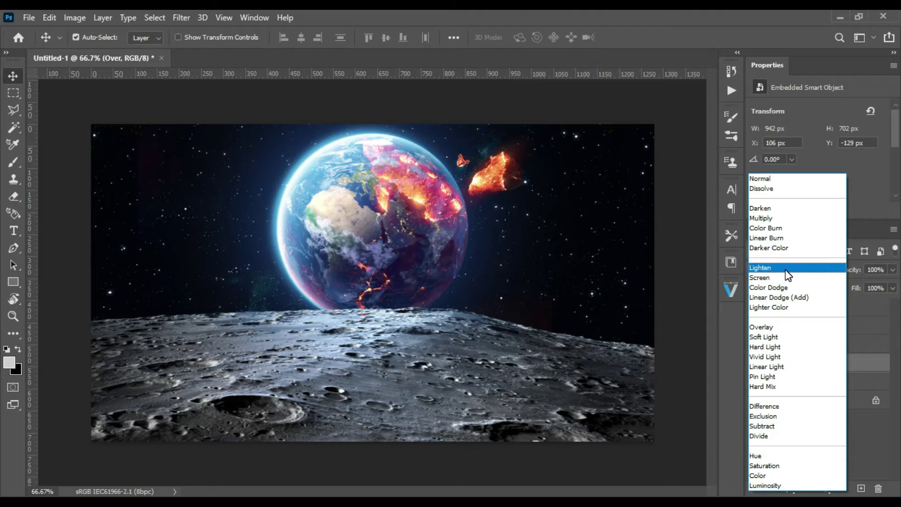
{"action": "left_click", "coordinate": [788, 275]}
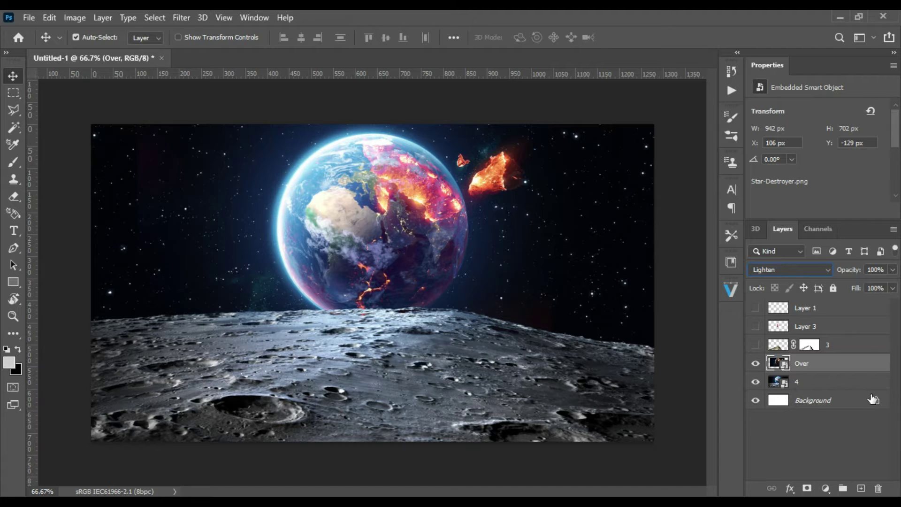
{"action": "left_click", "coordinate": [775, 382]}
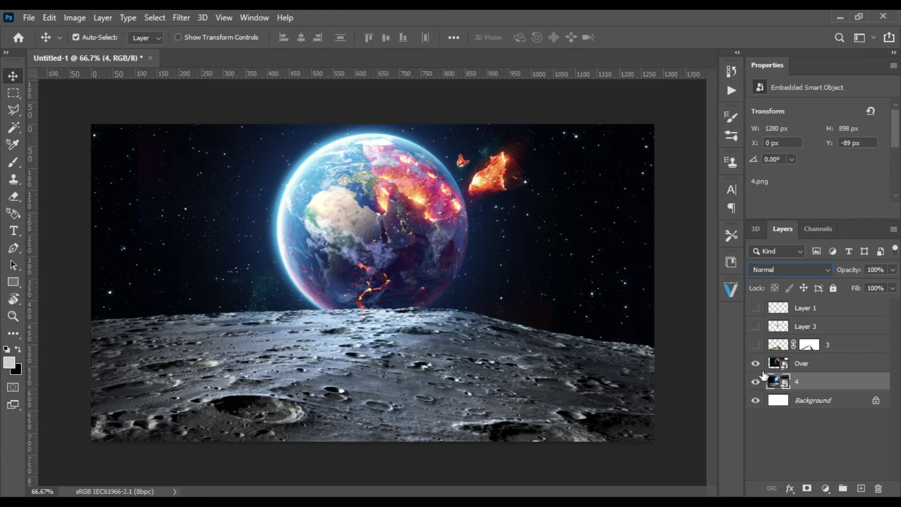
Rasterize layer 4, the moon-and-Earth image, pick the Brush tool, and add a white layer mask.
{"action": "right_click", "coordinate": [776, 382]}
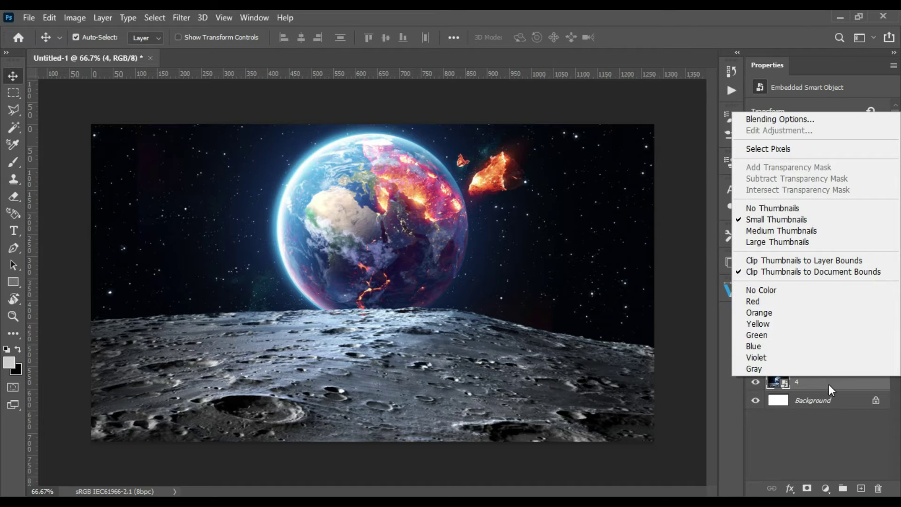
{"action": "right_click", "coordinate": [828, 384]}
{"action": "left_click", "coordinate": [694, 266]}
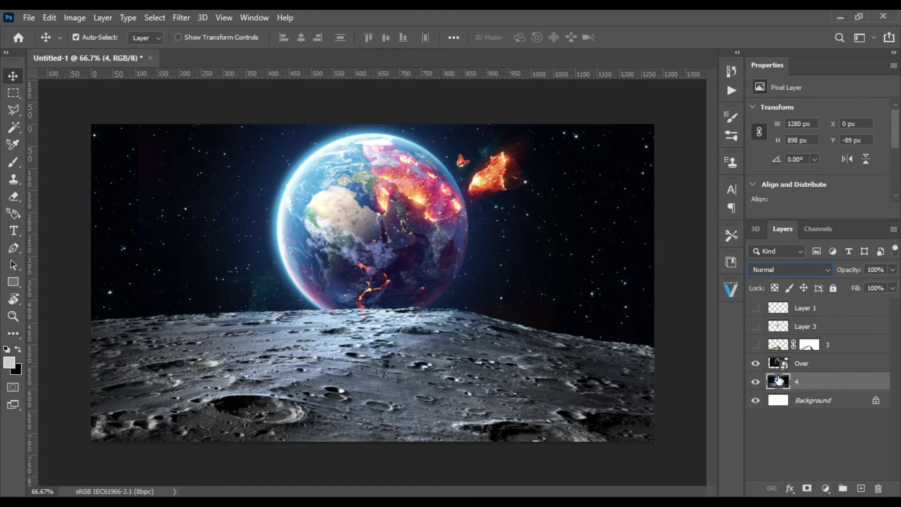
{"action": "left_click", "coordinate": [11, 164]}
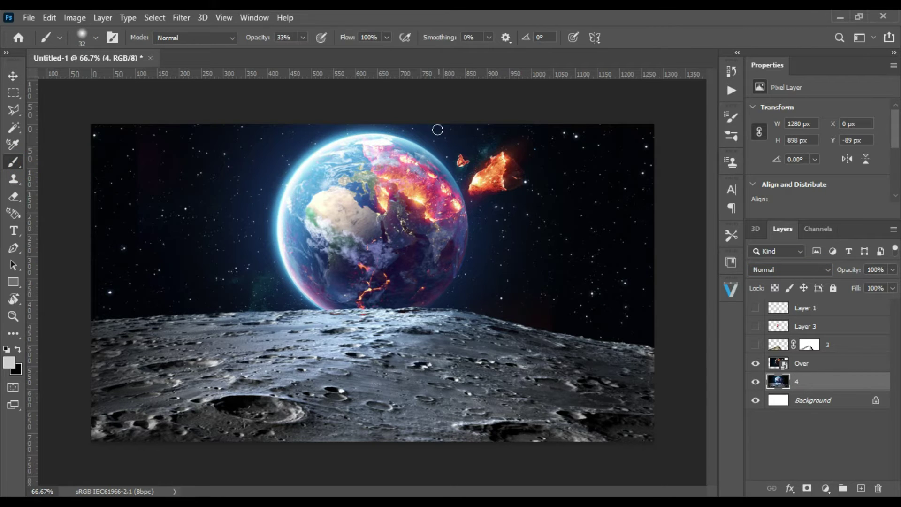
{"action": "left_click", "coordinate": [393, 134]}
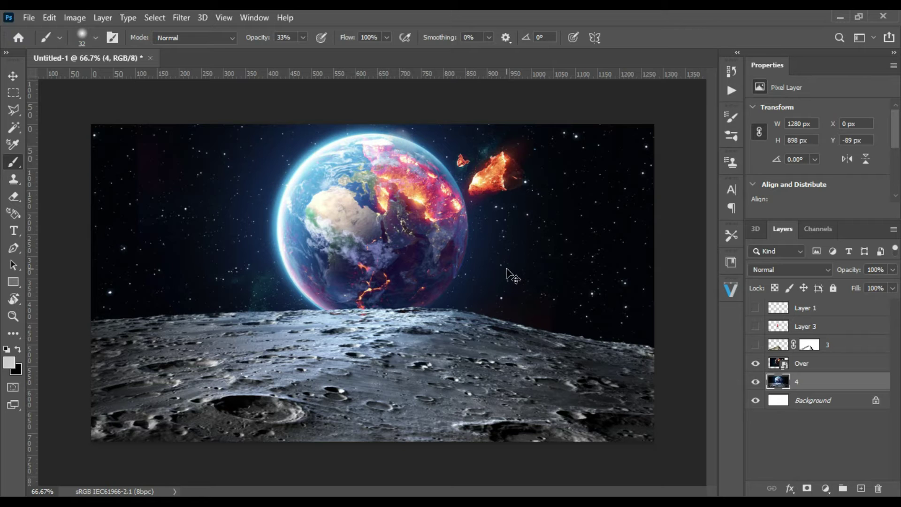
{"action": "left_click", "coordinate": [806, 488]}
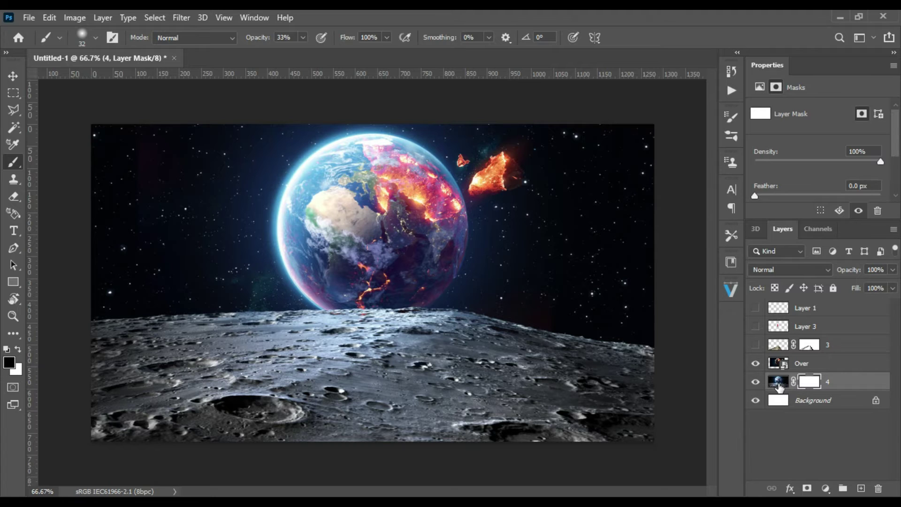
Undo a test mask stroke, reset colours to black and white, and re-add layer 4's white mask.
{"action": "left_click", "coordinate": [780, 384]}
{"action": "left_click", "coordinate": [810, 381]}
{"action": "left_click_drag", "start_coordinate": [438, 160], "coordinate": [433, 168]}
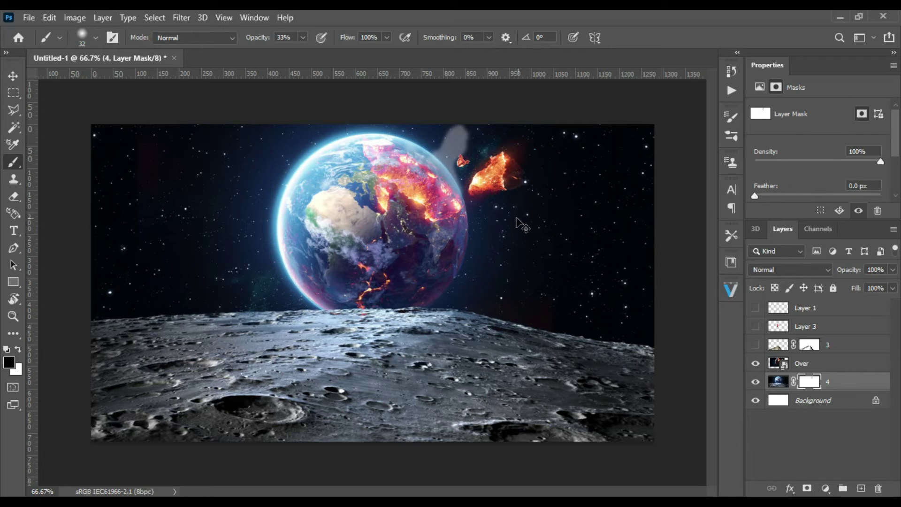
{"action": "key", "text": "ctrl+z"}
{"action": "key", "text": "ctrl+z"}
{"action": "key", "text": "ctrl+z"}
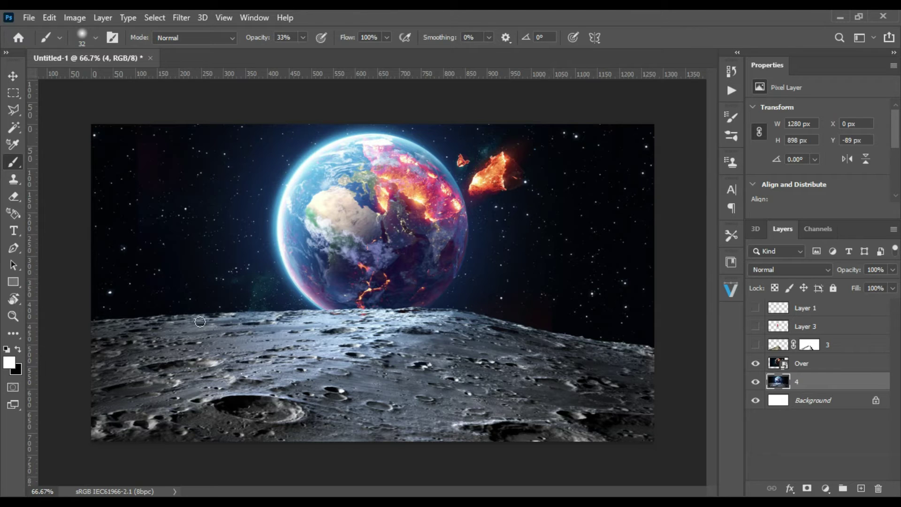
{"action": "left_click", "coordinate": [19, 348]}
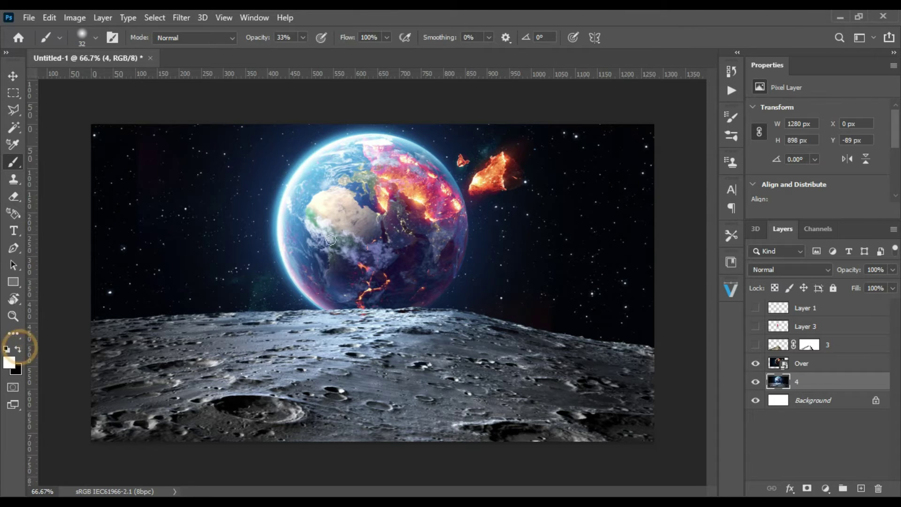
{"action": "left_click", "coordinate": [807, 489]}
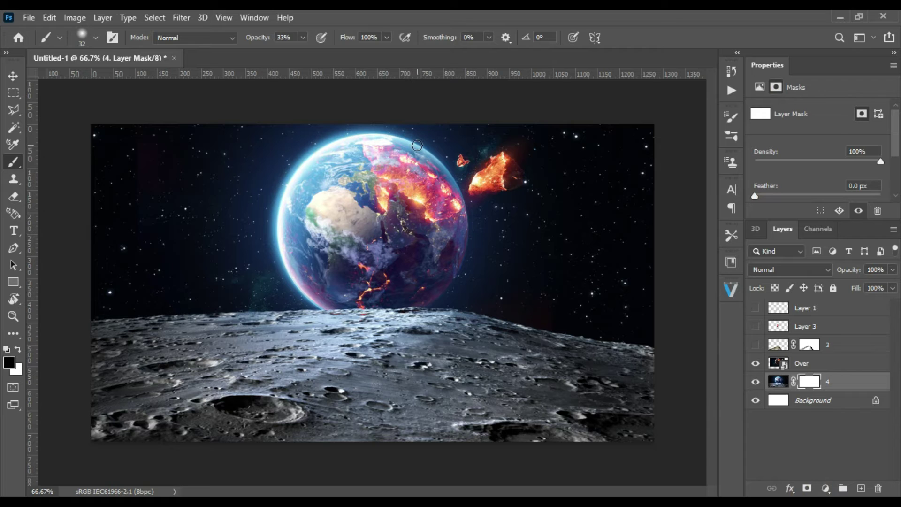
Set the brush to 76% opacity and 55% smoothing, with black as the painting colour.
{"action": "left_click", "coordinate": [303, 37]}
{"action": "left_click_drag", "start_coordinate": [315, 50], "coordinate": [318, 51]}
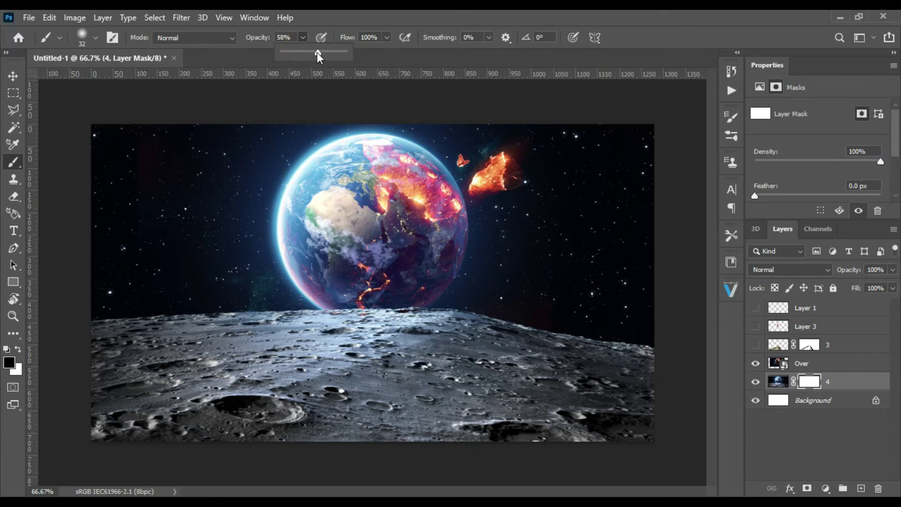
{"action": "left_click_drag", "start_coordinate": [429, 141], "coordinate": [458, 189]}
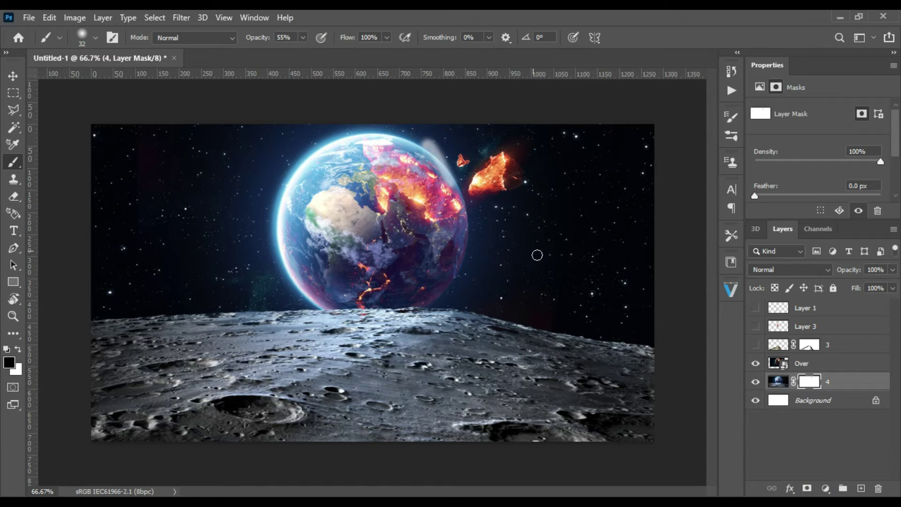
{"action": "key", "text": "ctrl+z"}
{"action": "left_click", "coordinate": [19, 349]}
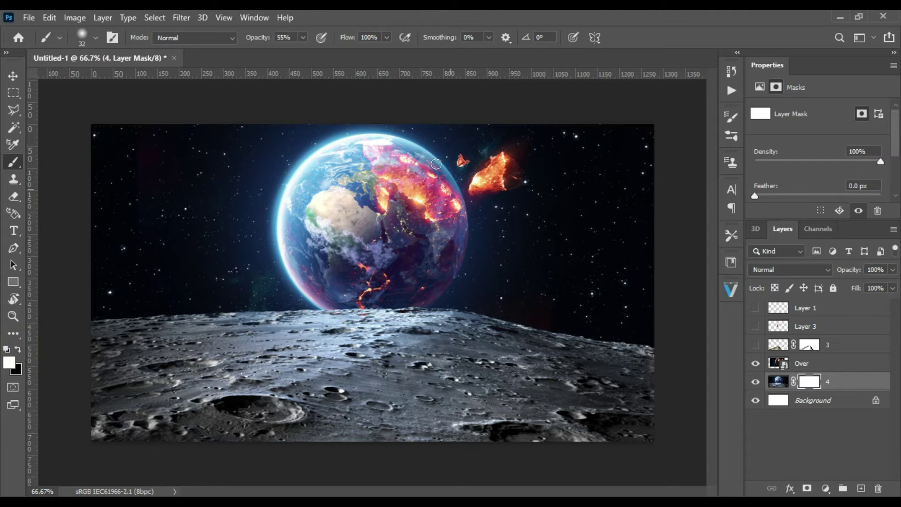
{"action": "left_click", "coordinate": [302, 37]}
{"action": "left_click_drag", "start_coordinate": [302, 52], "coordinate": [315, 52]}
{"action": "left_click", "coordinate": [488, 37]}
{"action": "left_click_drag", "start_coordinate": [484, 52], "coordinate": [521, 53]}
{"action": "left_click", "coordinate": [17, 349]}
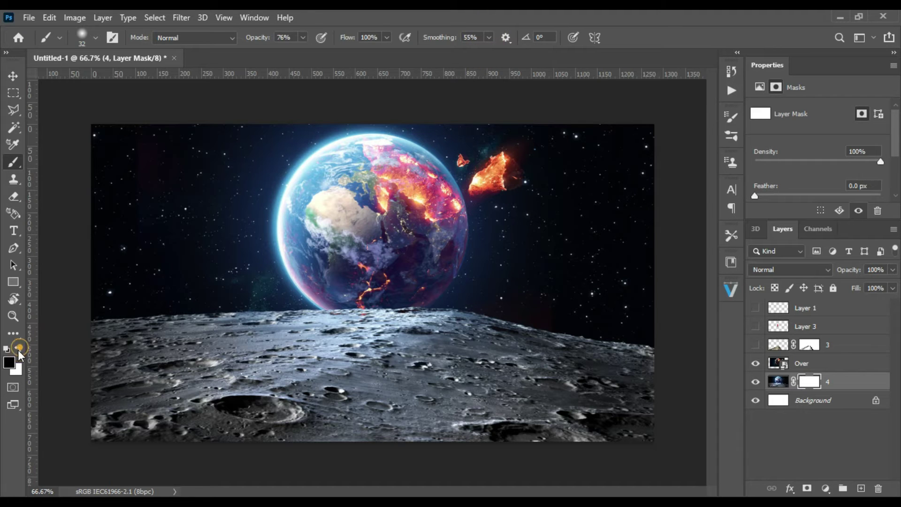
Mask the glow along the planet's upper-right and top edges and hide the white Background layer.
{"action": "left_click_drag", "start_coordinate": [429, 143], "coordinate": [445, 168]}
{"action": "left_click", "coordinate": [755, 400]}
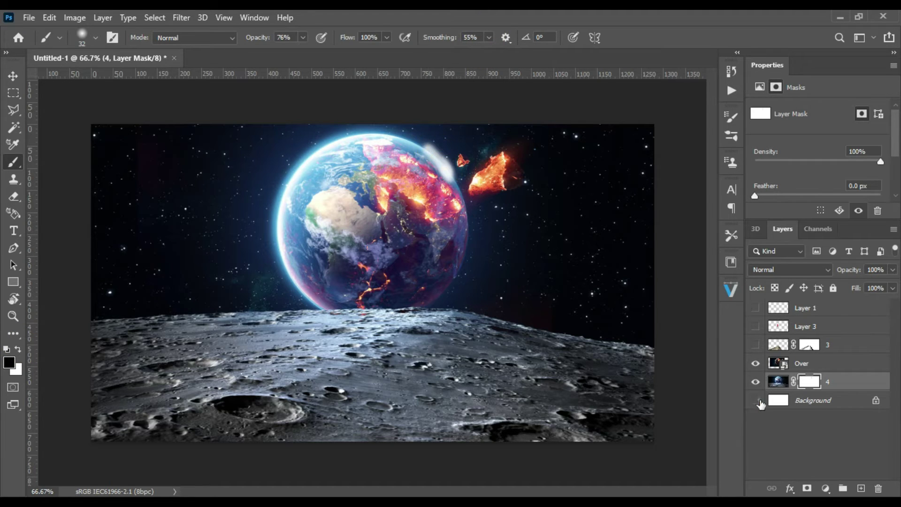
{"action": "mouse_move", "coordinate": [444, 168]}
{"action": "left_mouse_down"}
{"action": "mouse_move", "coordinate": [442, 184]}
{"action": "mouse_move", "coordinate": [458, 197]}
{"action": "left_mouse_up"}
{"action": "left_click_drag", "start_coordinate": [421, 160], "coordinate": [378, 150]}
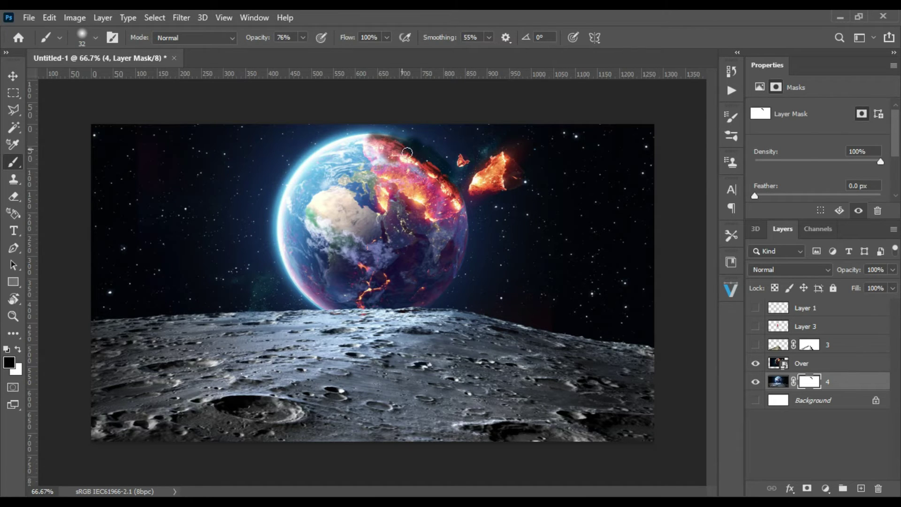
{"action": "mouse_move", "coordinate": [378, 149]}
{"action": "left_mouse_down"}
{"action": "mouse_move", "coordinate": [406, 154]}
{"action": "mouse_move", "coordinate": [422, 139]}
{"action": "mouse_move", "coordinate": [452, 164]}
{"action": "mouse_move", "coordinate": [409, 125]}
{"action": "left_mouse_up"}
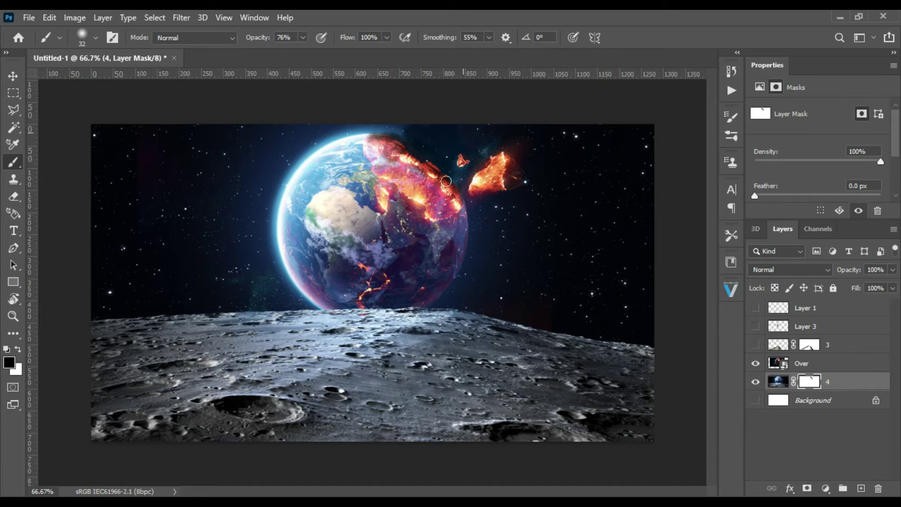
{"action": "mouse_move", "coordinate": [409, 141]}
{"action": "left_mouse_down"}
{"action": "mouse_move", "coordinate": [380, 136]}
{"action": "mouse_move", "coordinate": [378, 122]}
{"action": "mouse_move", "coordinate": [397, 133]}
{"action": "left_mouse_up"}
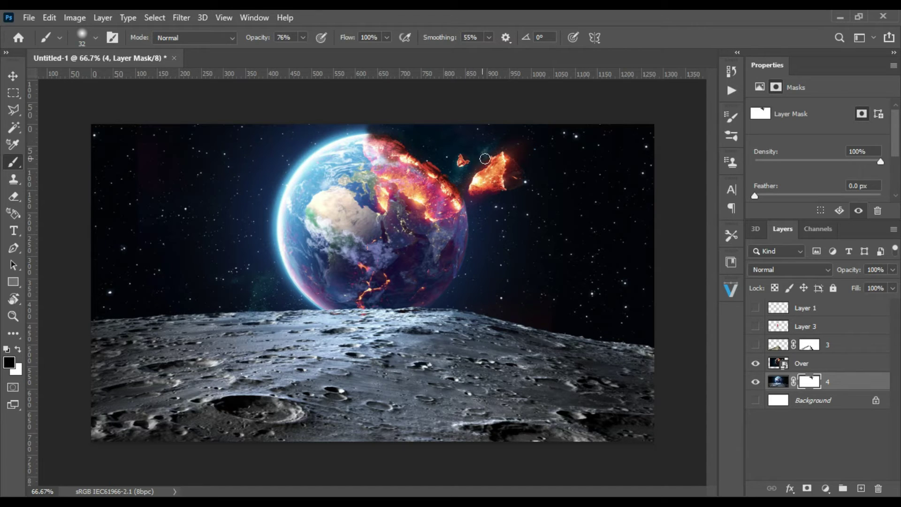
{"action": "mouse_move", "coordinate": [451, 201]}
{"action": "left_mouse_down"}
{"action": "mouse_move", "coordinate": [418, 169]}
{"action": "mouse_move", "coordinate": [397, 171]}
{"action": "mouse_move", "coordinate": [364, 124]}
{"action": "left_mouse_up"}
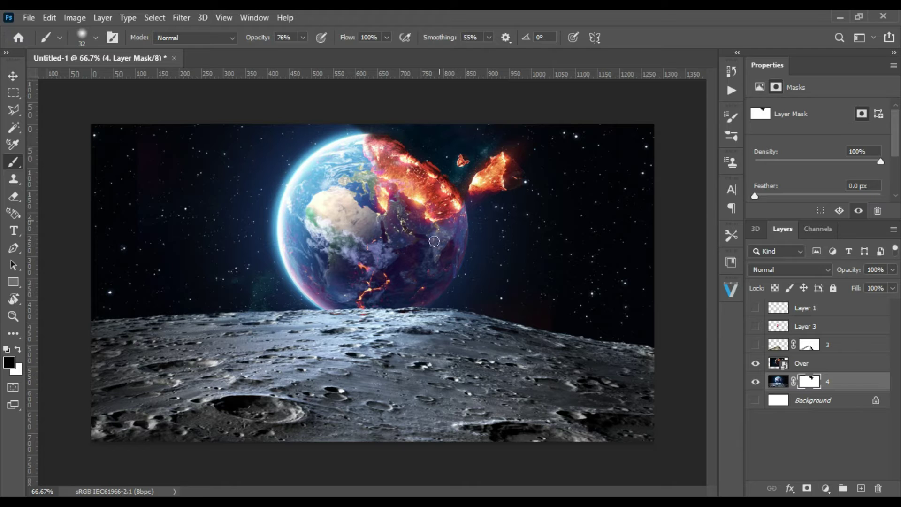
Try the Lighten and Screen brush modes, then return to Normal at 18% opacity.
{"action": "left_click", "coordinate": [302, 37]}
{"action": "left_click_drag", "start_coordinate": [304, 53], "coordinate": [281, 52]}
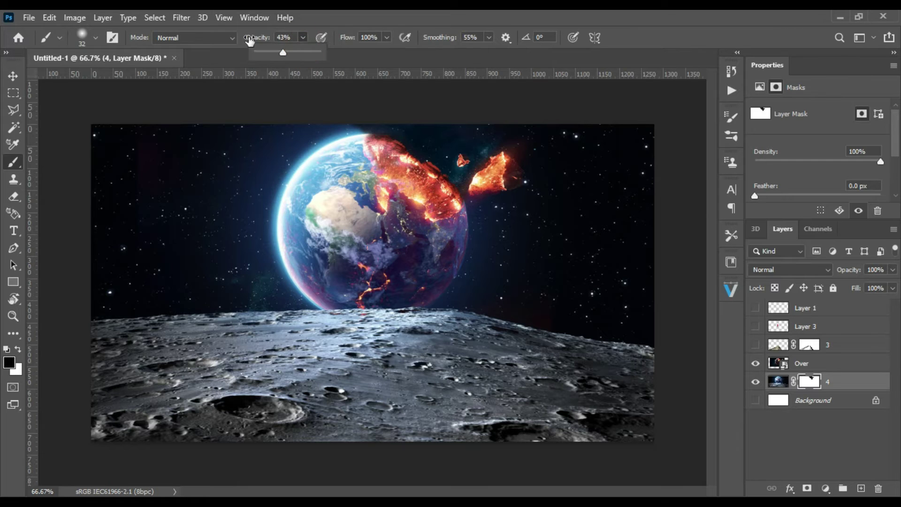
{"action": "left_click", "coordinate": [230, 38]}
{"action": "left_click", "coordinate": [211, 158]}
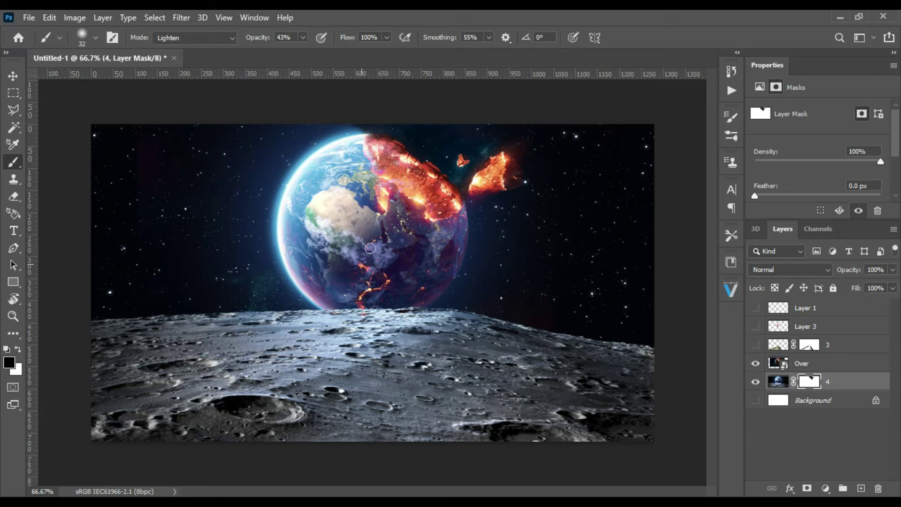
{"action": "left_click", "coordinate": [231, 37]}
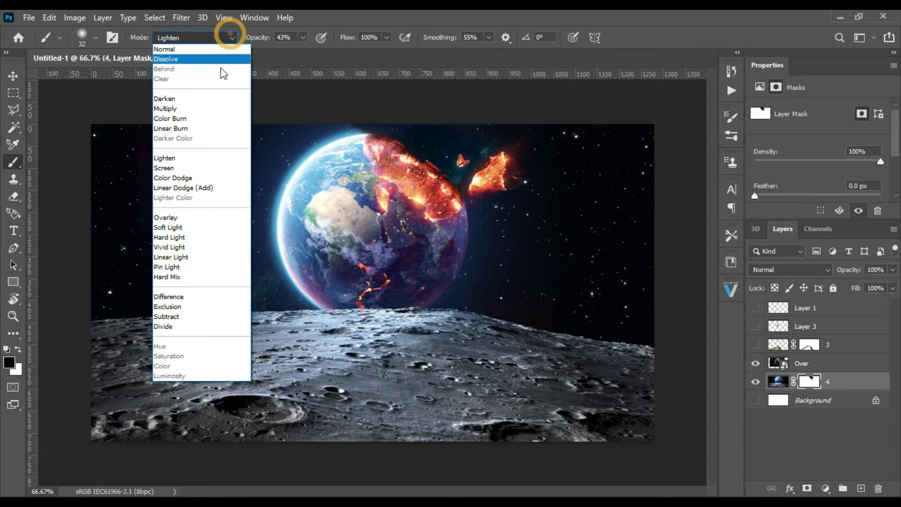
{"action": "left_click", "coordinate": [190, 168]}
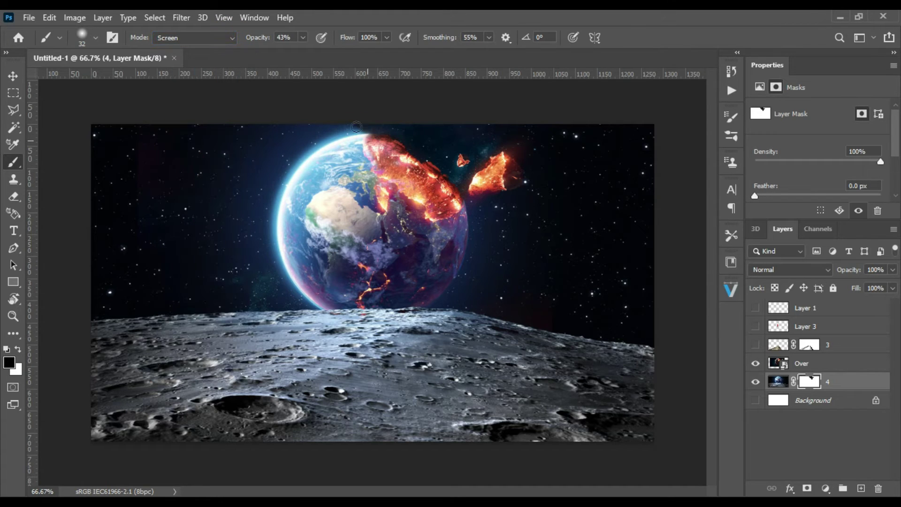
{"action": "left_click", "coordinate": [230, 37]}
{"action": "left_click", "coordinate": [206, 49]}
{"action": "left_click", "coordinate": [302, 37]}
{"action": "left_click_drag", "start_coordinate": [302, 52], "coordinate": [288, 53]}
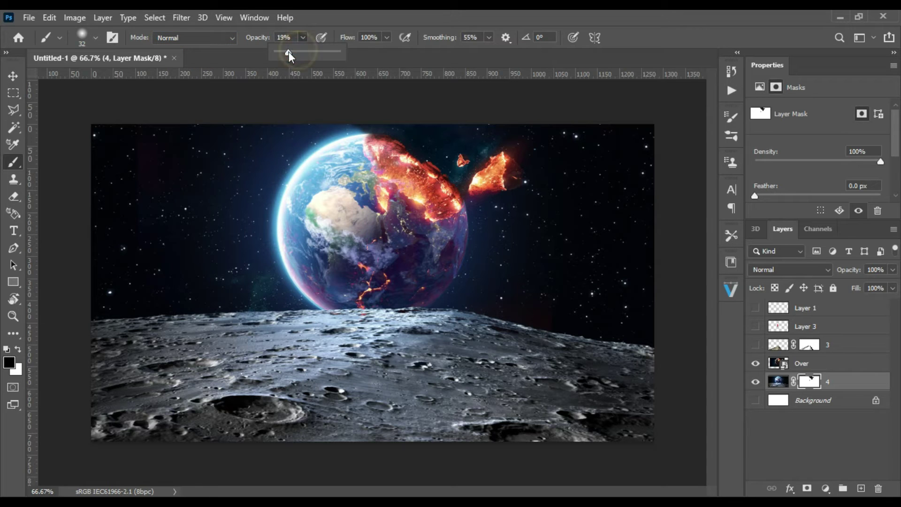
{"action": "left_click", "coordinate": [380, 251]}
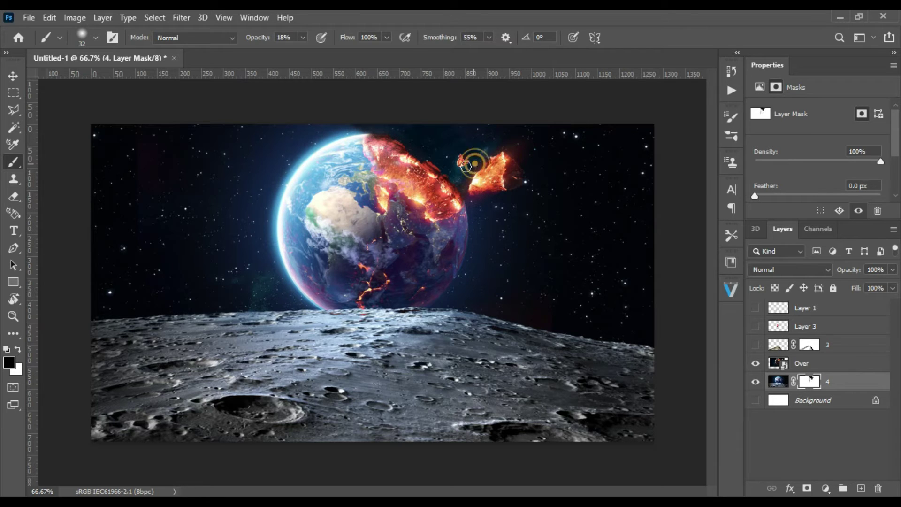
Mask the Earth's fiery top edge at 63% opacity, then faintly darken its lower part at 24%.
{"action": "left_click_drag", "start_coordinate": [303, 38], "coordinate": [334, 54]}
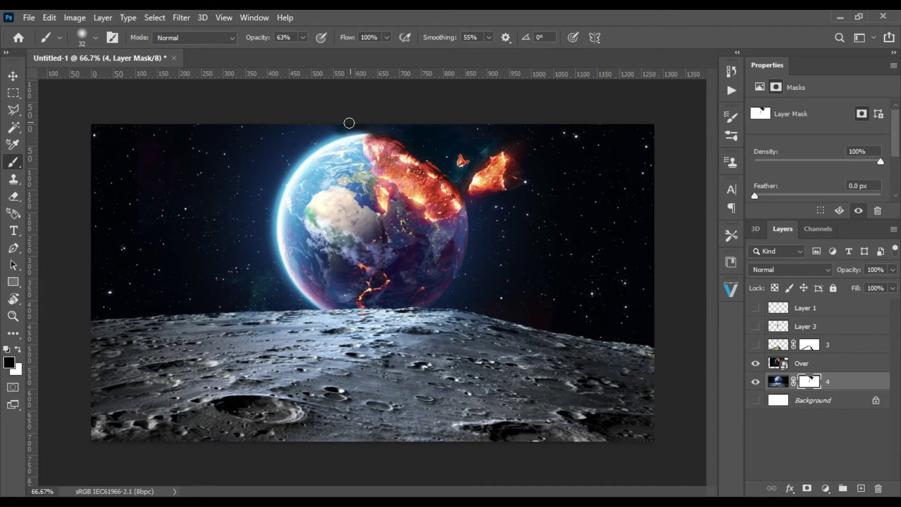
{"action": "left_click", "coordinate": [333, 125]}
{"action": "left_click", "coordinate": [398, 136]}
{"action": "mouse_move", "coordinate": [370, 154]}
{"action": "left_mouse_down"}
{"action": "mouse_move", "coordinate": [367, 144]}
{"action": "mouse_move", "coordinate": [391, 186]}
{"action": "left_mouse_up"}
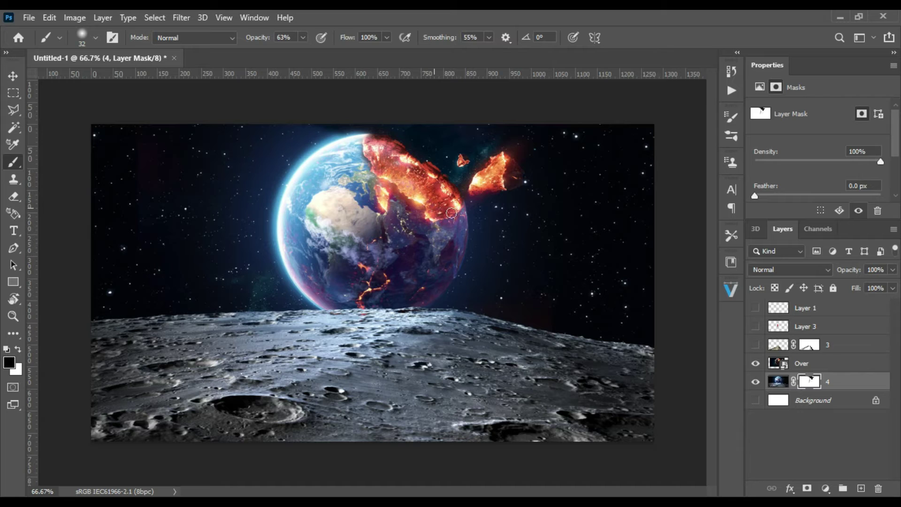
{"action": "left_click_drag", "start_coordinate": [466, 201], "coordinate": [453, 212]}
{"action": "left_click_drag", "start_coordinate": [303, 37], "coordinate": [277, 50]}
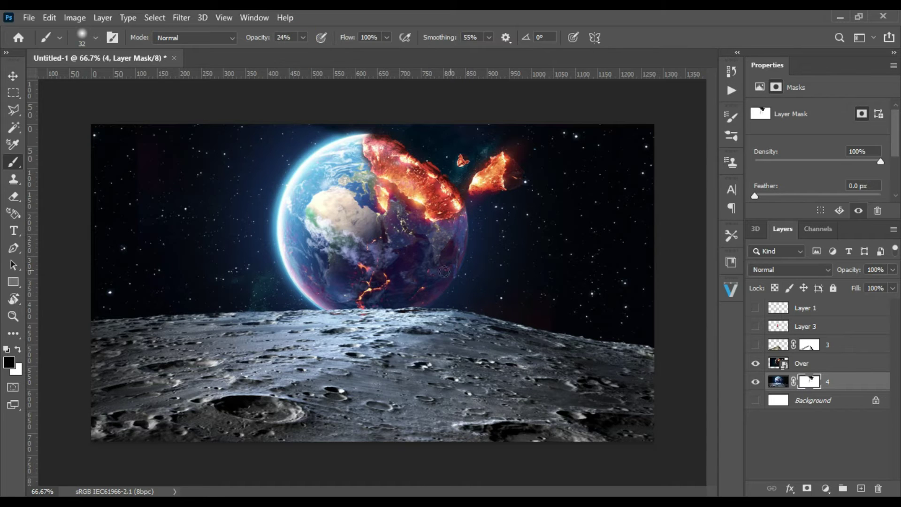
{"action": "mouse_move", "coordinate": [362, 261]}
{"action": "left_mouse_down"}
{"action": "mouse_move", "coordinate": [384, 233]}
{"action": "mouse_move", "coordinate": [367, 141]}
{"action": "left_mouse_up"}
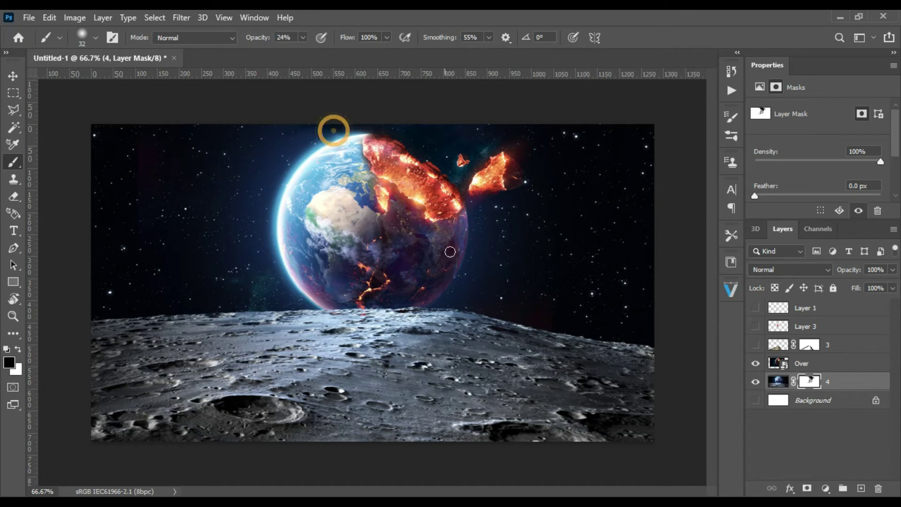
Paint a faint 24%-opacity black stroke over the Earth's lower right on layer 4's mask.
{"action": "left_click_drag", "start_coordinate": [377, 279], "coordinate": [370, 260]}
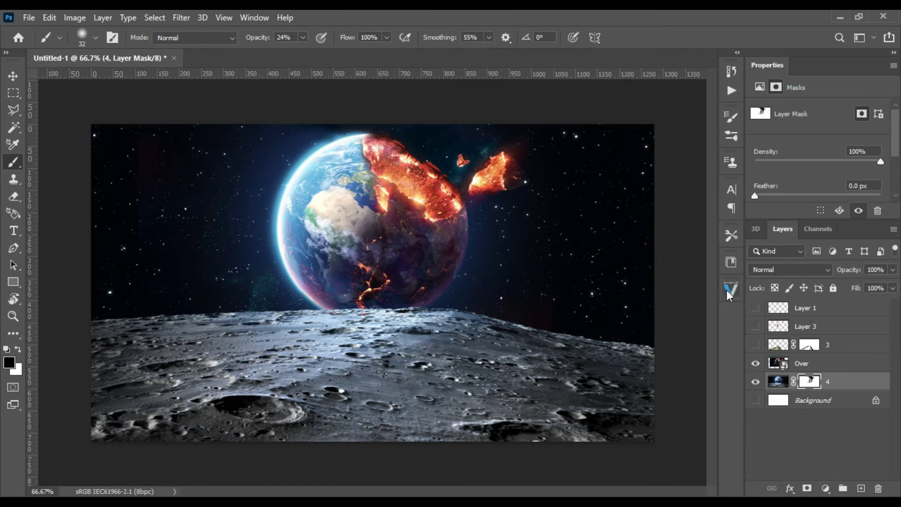
Show the stone road, red balloons and boy layers.
{"action": "left_click", "coordinate": [755, 345]}
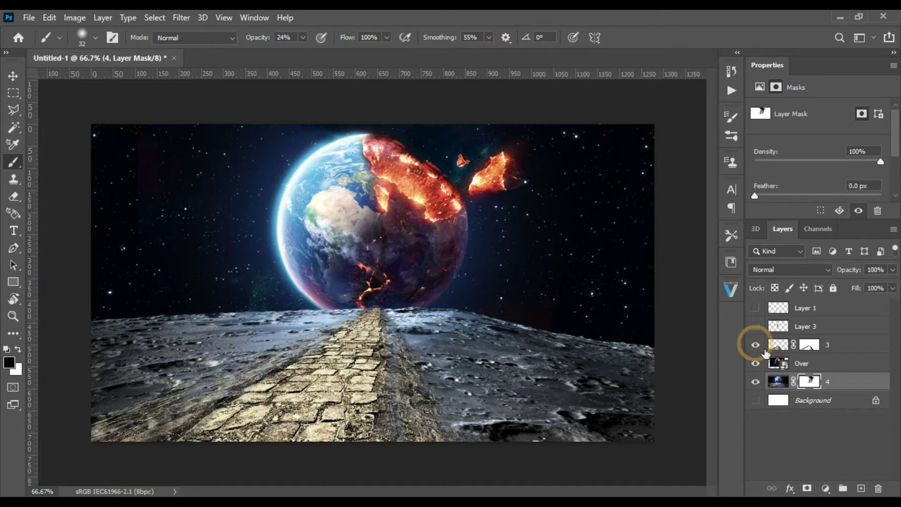
{"action": "left_click", "coordinate": [755, 325]}
{"action": "left_click", "coordinate": [755, 308]}
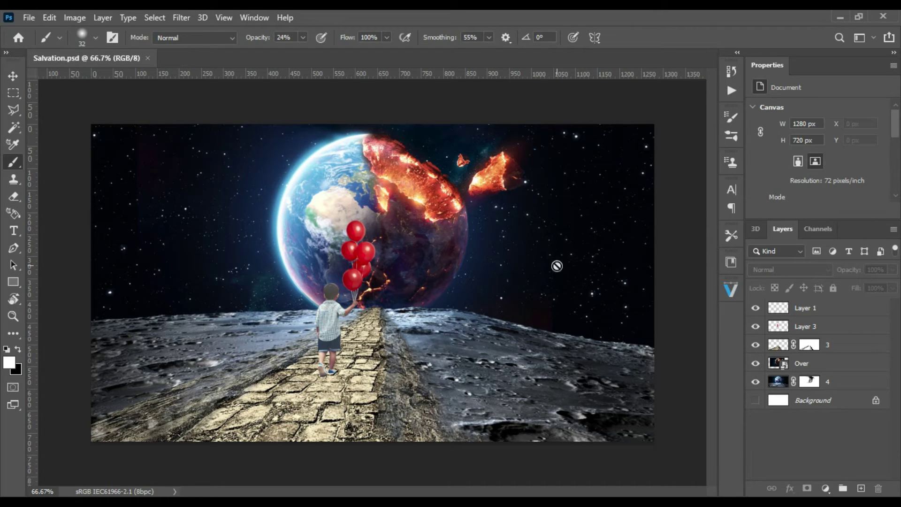
Group the boy and balloon layers and name the group 'Boy'.
{"action": "left_click", "coordinate": [823, 308]}
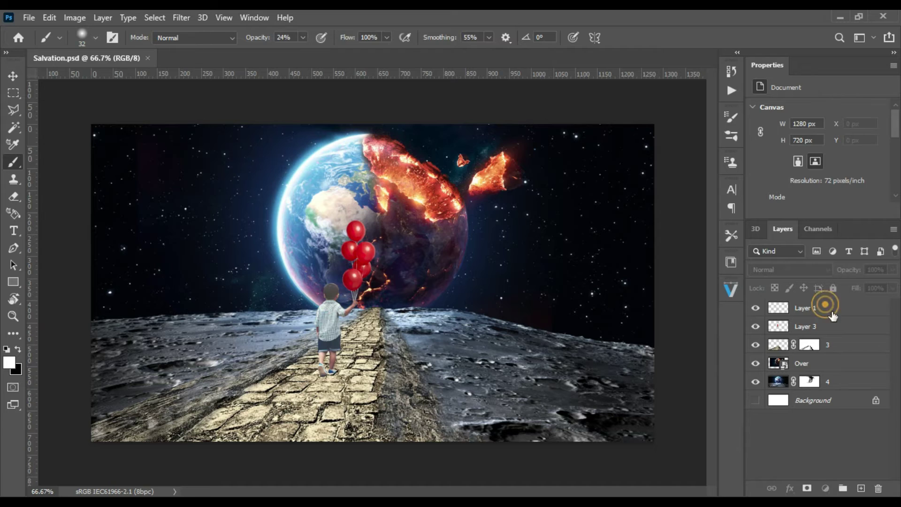
{"action": "left_click", "coordinate": [829, 327], "text": "ctrl"}
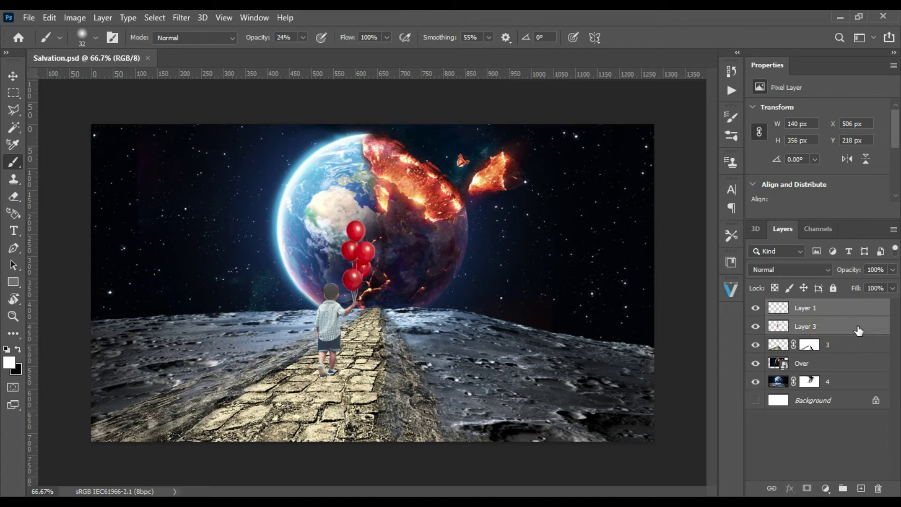
{"action": "left_click_drag", "start_coordinate": [845, 331], "coordinate": [842, 486]}
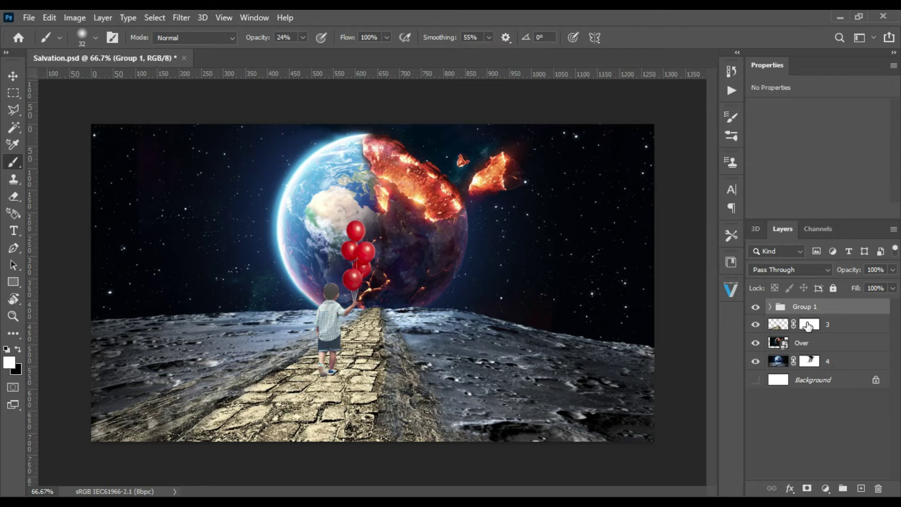
{"action": "double_click", "coordinate": [806, 307]}
{"action": "type", "text": "Boy"}
{"action": "key", "text": "Return"}
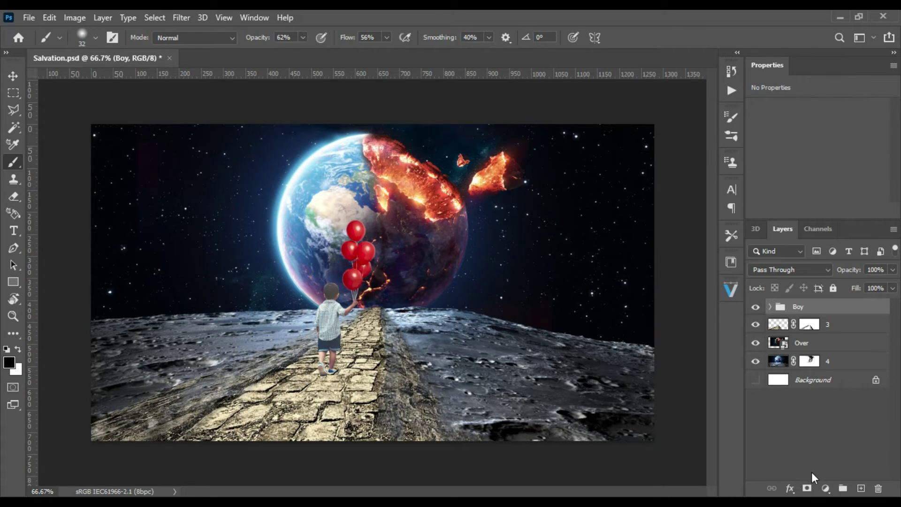
Add a Color Balance layer clipped to the Boy group with midtones -100, -100, -64.
{"action": "left_click", "coordinate": [825, 488]}
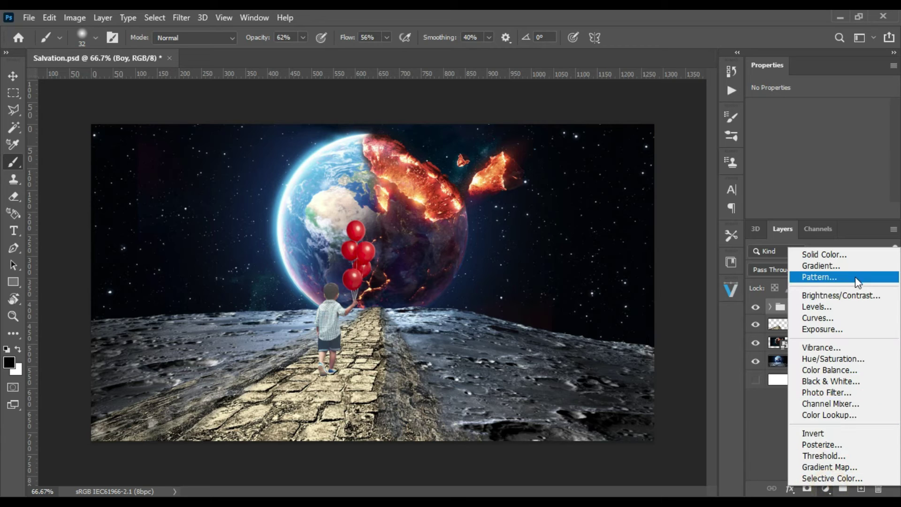
{"action": "left_click", "coordinate": [843, 374]}
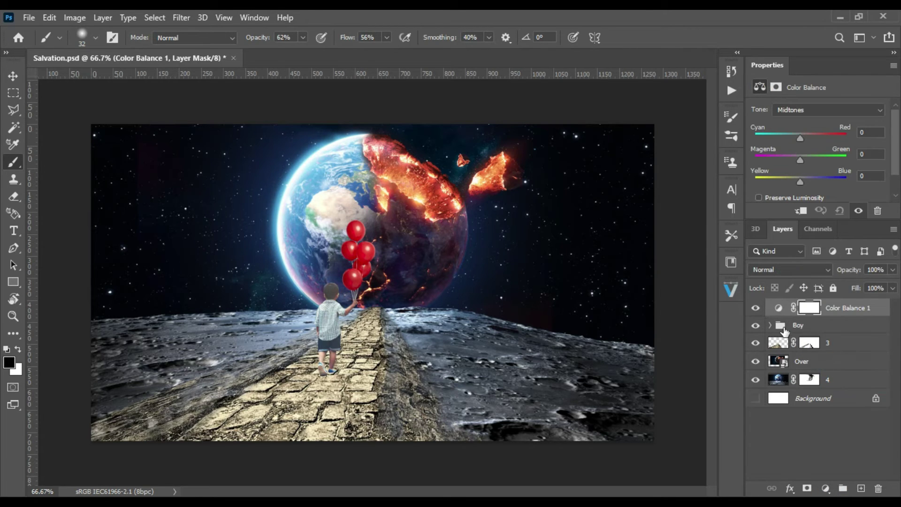
{"action": "left_click", "coordinate": [800, 211]}
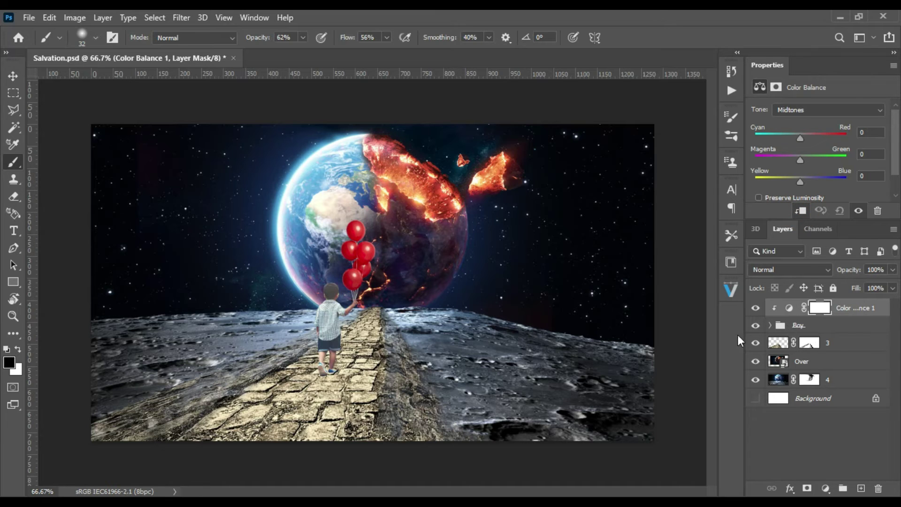
{"action": "left_click_drag", "start_coordinate": [800, 138], "coordinate": [752, 131]}
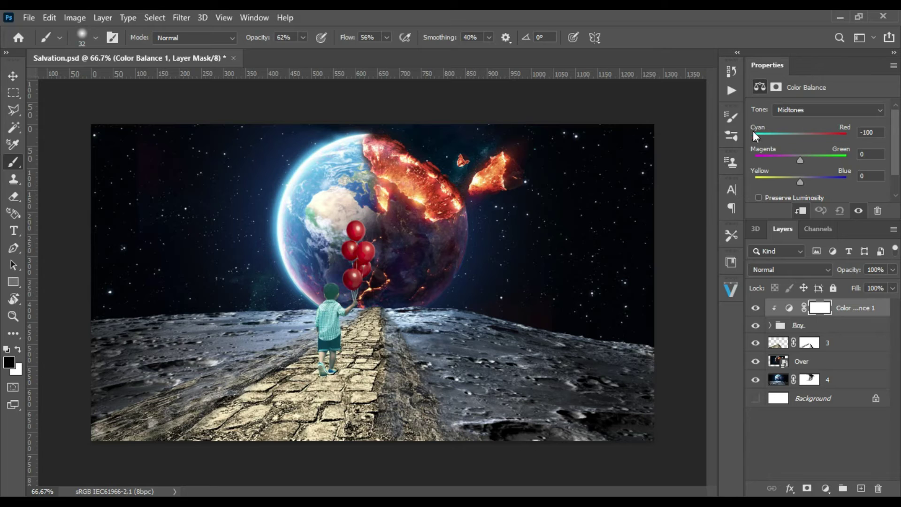
{"action": "left_click_drag", "start_coordinate": [799, 159], "coordinate": [750, 160]}
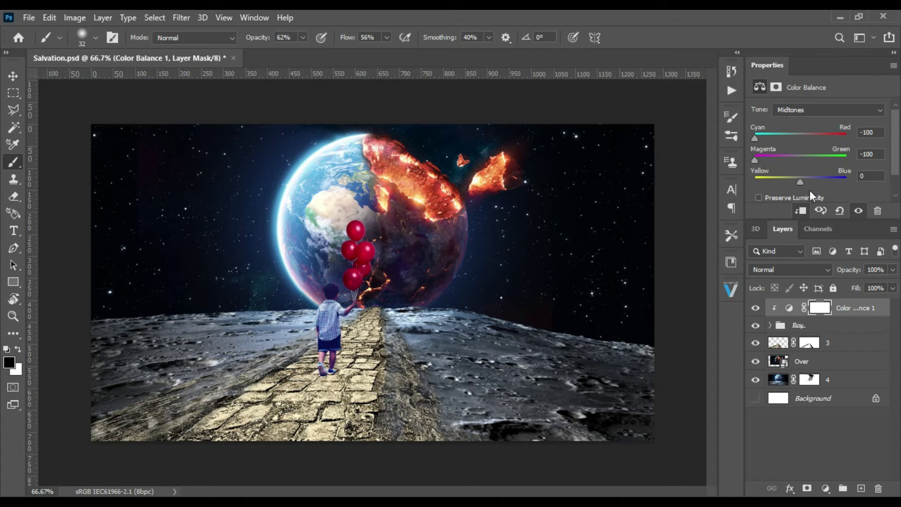
{"action": "mouse_move", "coordinate": [800, 182]}
{"action": "left_mouse_down"}
{"action": "mouse_move", "coordinate": [761, 181]}
{"action": "mouse_move", "coordinate": [825, 179]}
{"action": "mouse_move", "coordinate": [772, 177]}
{"action": "left_mouse_up"}
Add a Levels layer clipped under Color Balance with inputs 63 / 1.91 / 255 and a lowered white output.
{"action": "left_click", "coordinate": [823, 488]}
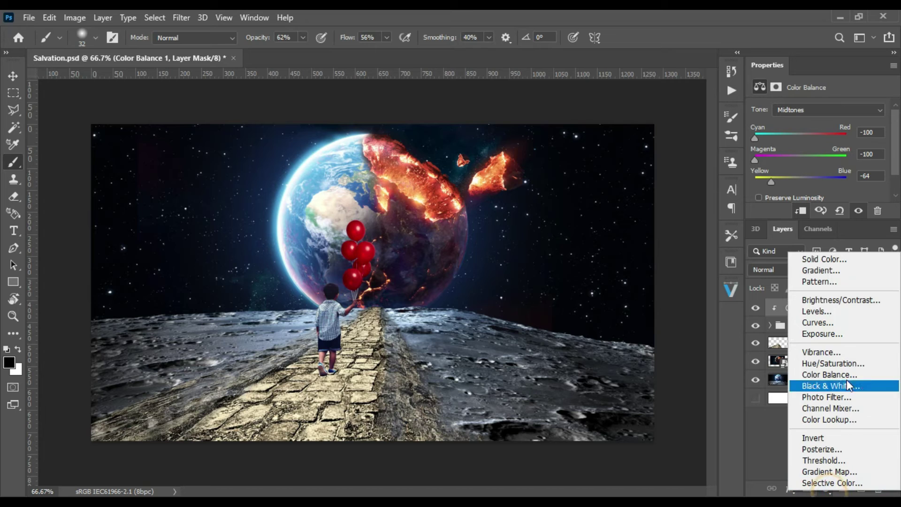
{"action": "left_click", "coordinate": [843, 311]}
{"action": "left_click_drag", "start_coordinate": [833, 308], "coordinate": [834, 335]}
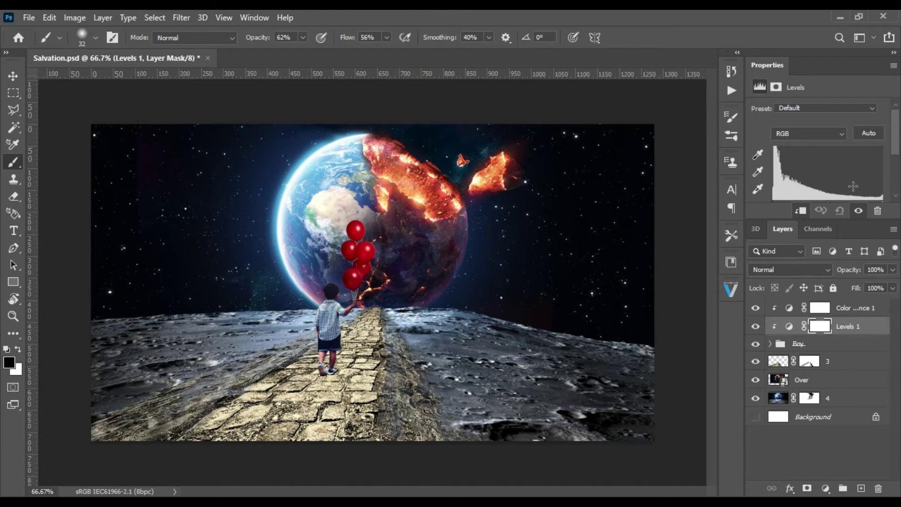
{"action": "scroll", "coordinate": [896, 154], "scroll_direction": "down", "scroll_amount": 3}
{"action": "left_click_drag", "start_coordinate": [772, 168], "coordinate": [831, 168]}
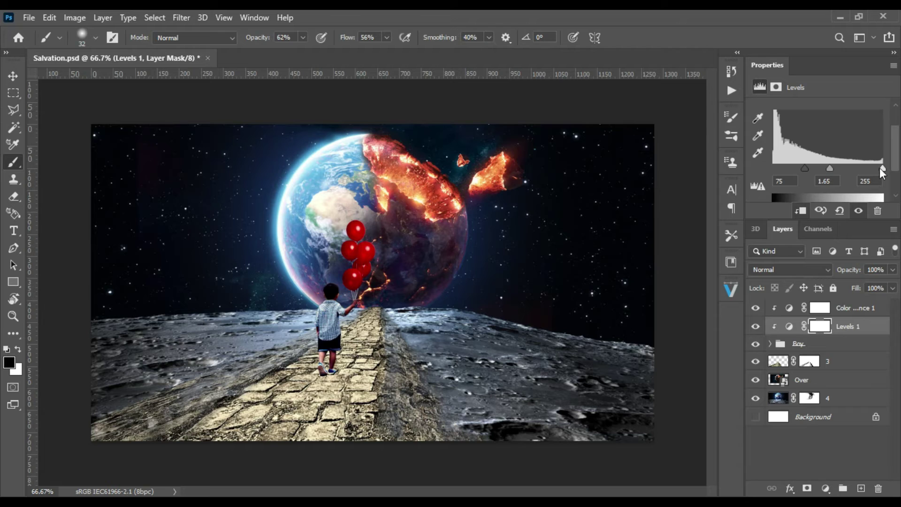
{"action": "scroll", "coordinate": [825, 140], "scroll_direction": "down", "scroll_amount": 1}
{"action": "mouse_move", "coordinate": [882, 178]}
{"action": "left_mouse_down"}
{"action": "mouse_move", "coordinate": [866, 179]}
{"action": "mouse_move", "coordinate": [874, 179]}
{"action": "left_mouse_up"}
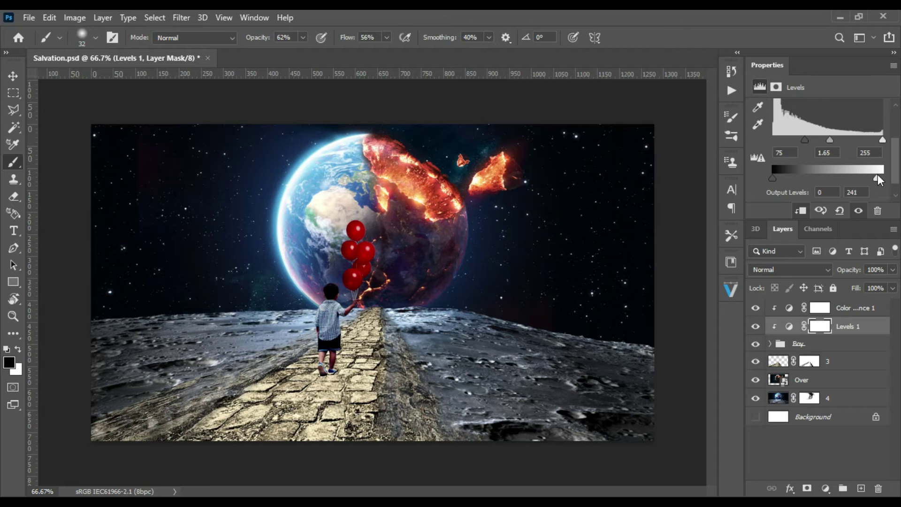
{"action": "scroll", "coordinate": [803, 155], "scroll_direction": "up", "scroll_amount": 1}
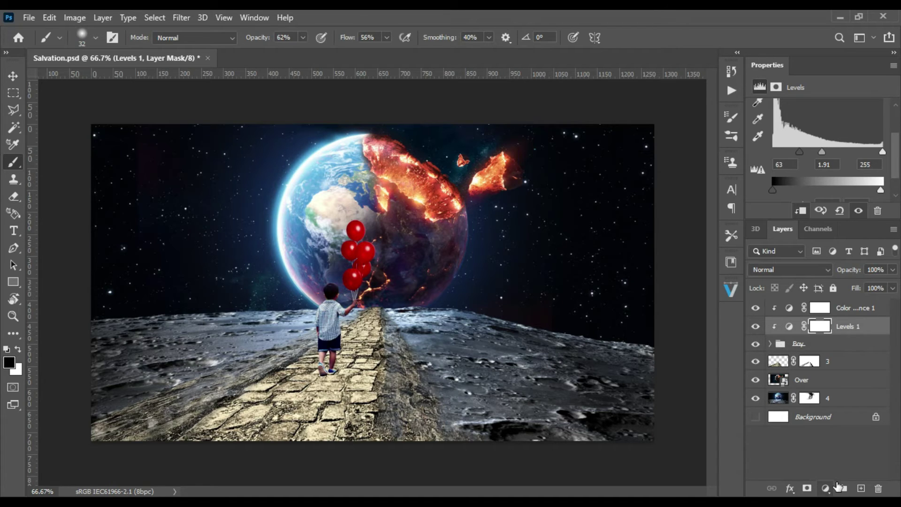
{"action": "left_click", "coordinate": [825, 487]}
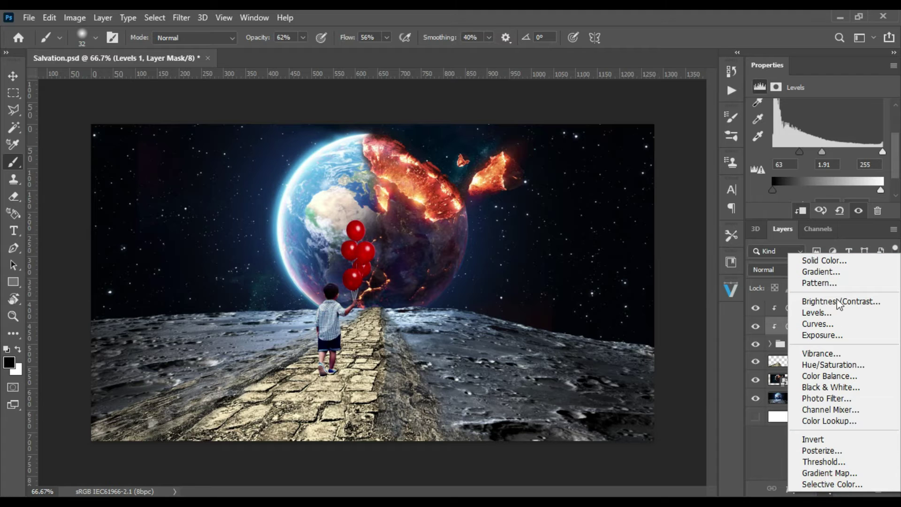
Add a Color Balance 2 layer at the top of the stack with midtones +14, +4, +33.
{"action": "left_click", "coordinate": [778, 438]}
{"action": "left_click", "coordinate": [831, 398]}
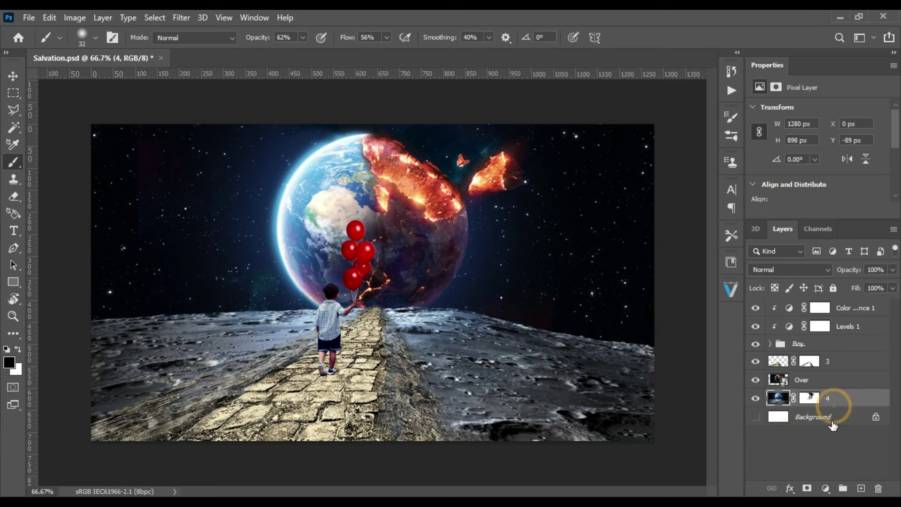
{"action": "left_click", "coordinate": [825, 487]}
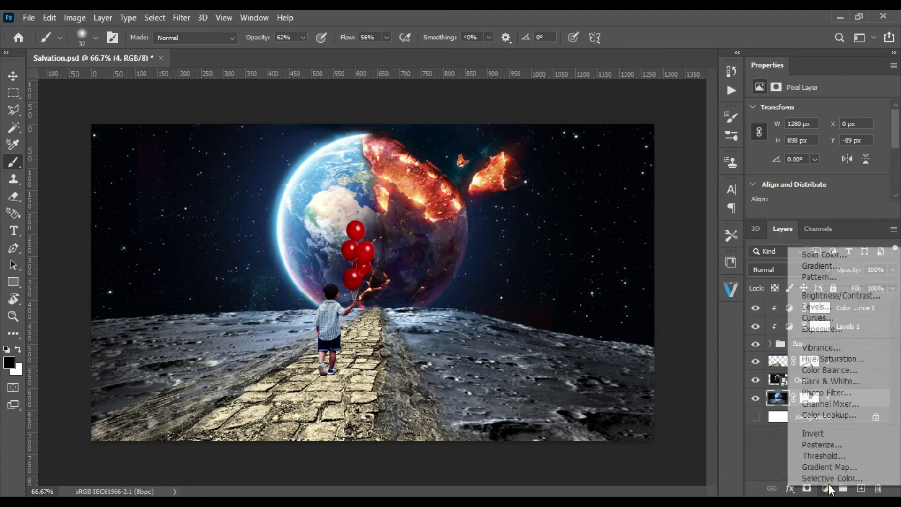
{"action": "left_click", "coordinate": [845, 372]}
{"action": "mouse_move", "coordinate": [845, 398]}
{"action": "left_mouse_down"}
{"action": "mouse_move", "coordinate": [850, 293]}
{"action": "mouse_move", "coordinate": [833, 283]}
{"action": "left_mouse_up"}
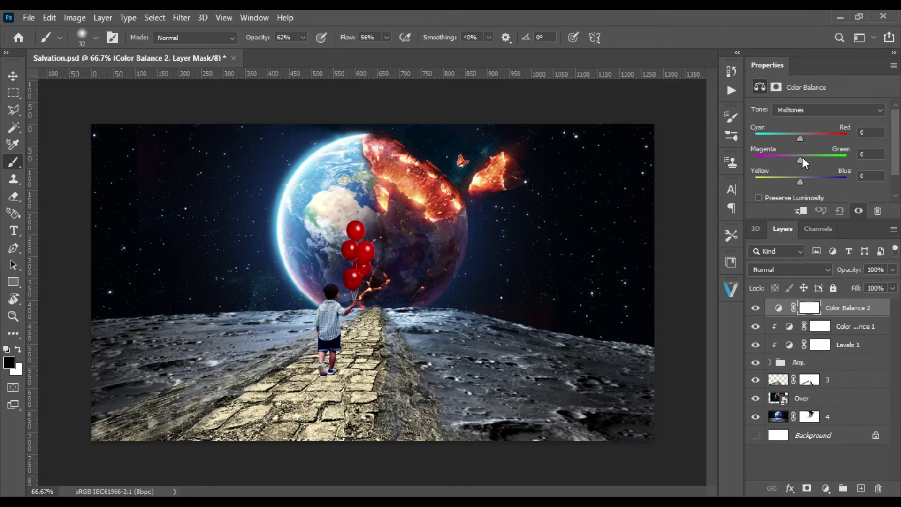
{"action": "left_click_drag", "start_coordinate": [805, 179], "coordinate": [806, 181]}
{"action": "mouse_move", "coordinate": [799, 160]}
{"action": "left_mouse_down"}
{"action": "mouse_move", "coordinate": [788, 159]}
{"action": "mouse_move", "coordinate": [802, 154]}
{"action": "mouse_move", "coordinate": [804, 136]}
{"action": "left_mouse_up"}
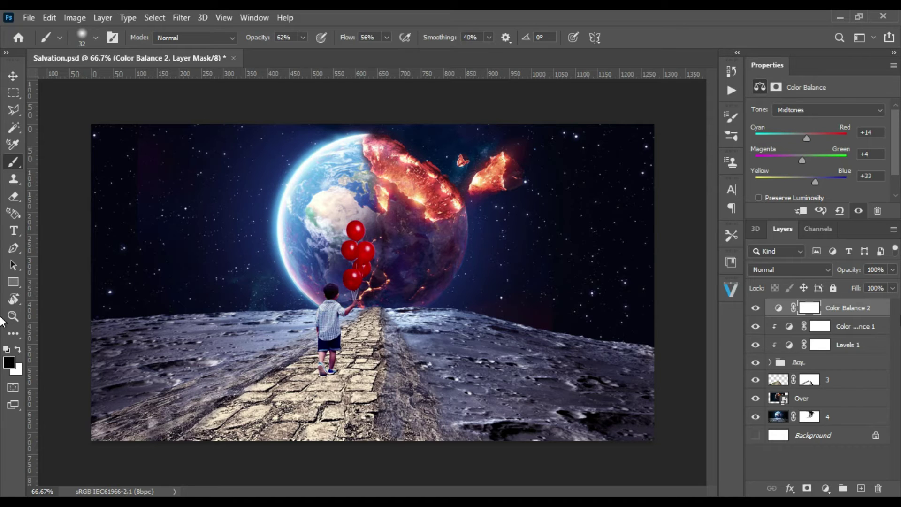
{"action": "left_click_drag", "start_coordinate": [895, 159], "coordinate": [896, 186]}
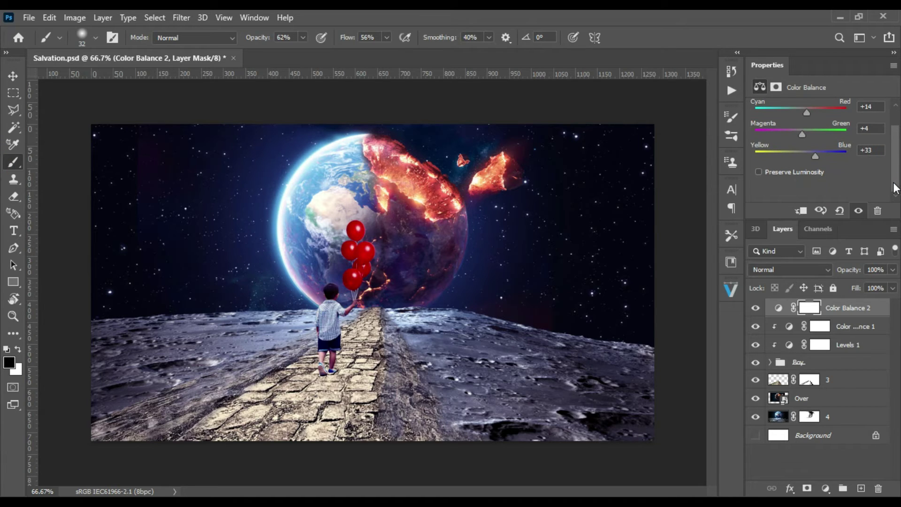
{"action": "left_click", "coordinate": [842, 363]}
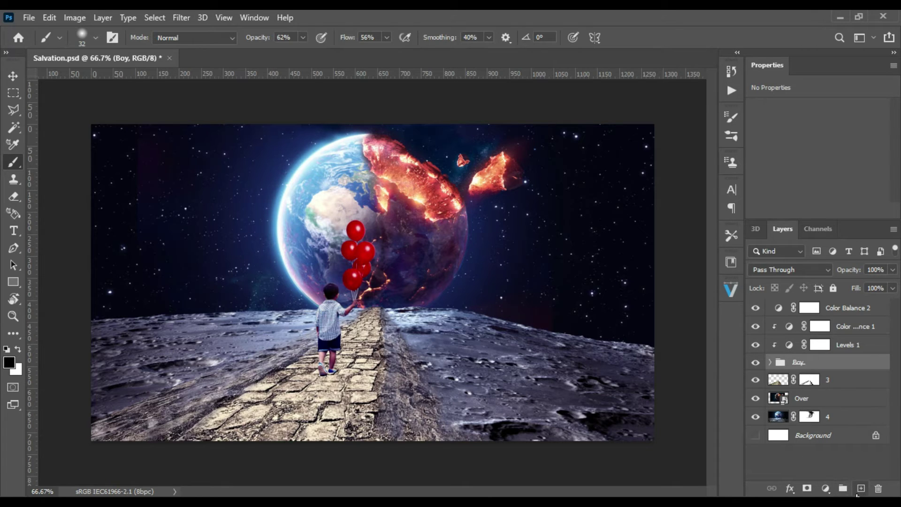
Create a new Layer 4 above the Boy group and paint a shadow under the boy's feet.
{"action": "left_click", "coordinate": [860, 488]}
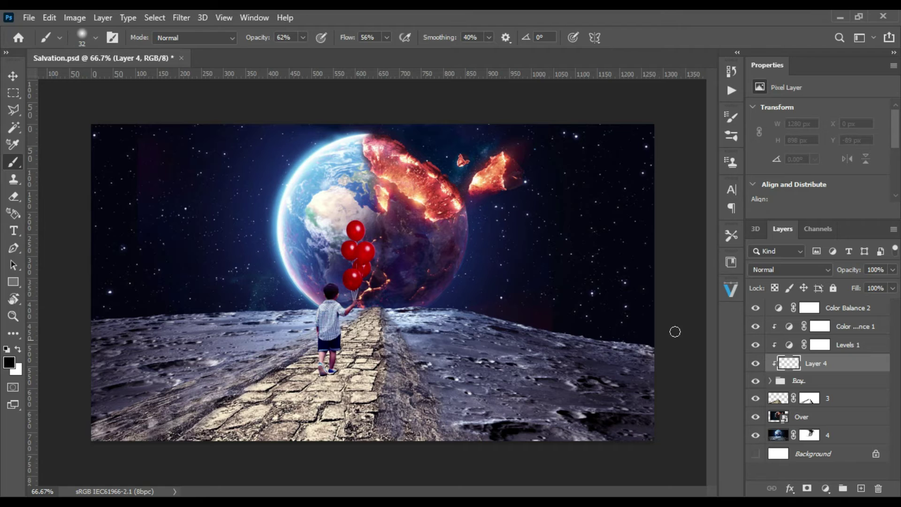
{"action": "left_click_drag", "start_coordinate": [816, 367], "coordinate": [828, 320]}
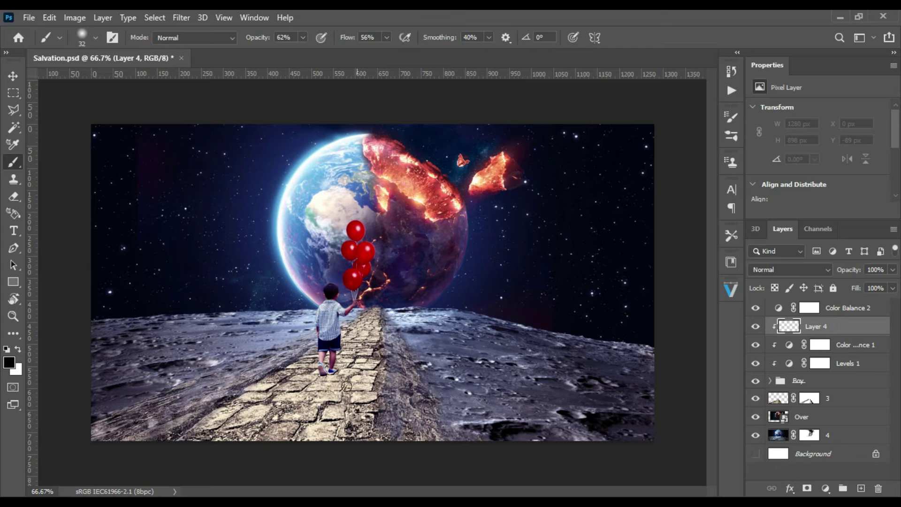
{"action": "left_click_drag", "start_coordinate": [321, 377], "coordinate": [329, 371]}
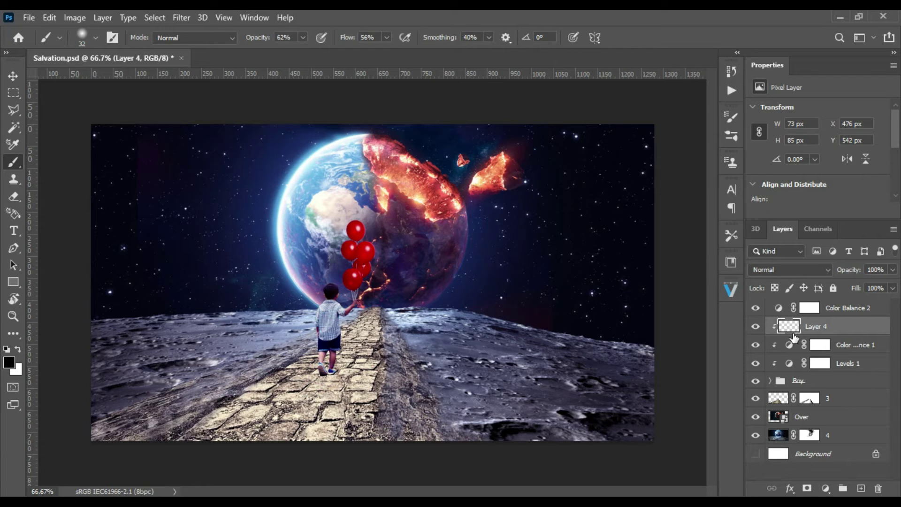
{"action": "mouse_move", "coordinate": [792, 333]}
{"action": "left_mouse_down"}
{"action": "mouse_move", "coordinate": [790, 309]}
{"action": "mouse_move", "coordinate": [827, 330]}
{"action": "left_mouse_up"}
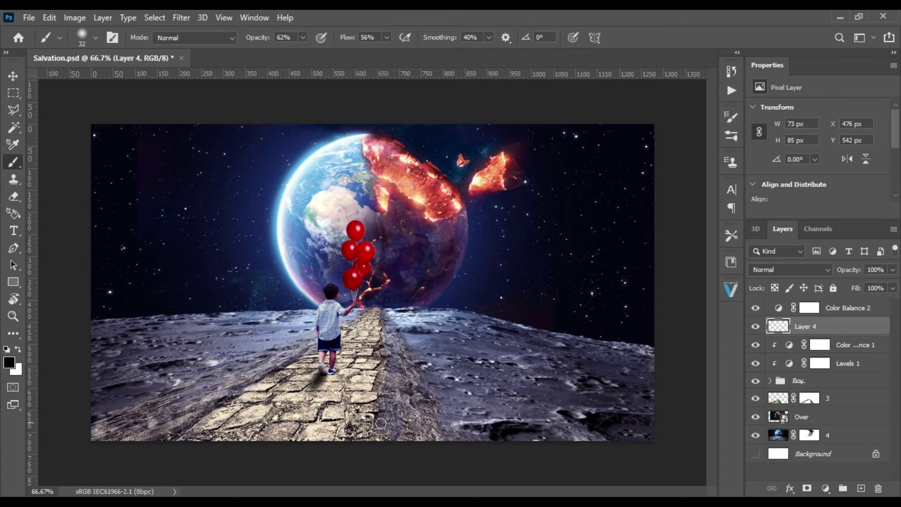
{"action": "left_click_drag", "start_coordinate": [335, 375], "coordinate": [313, 386]}
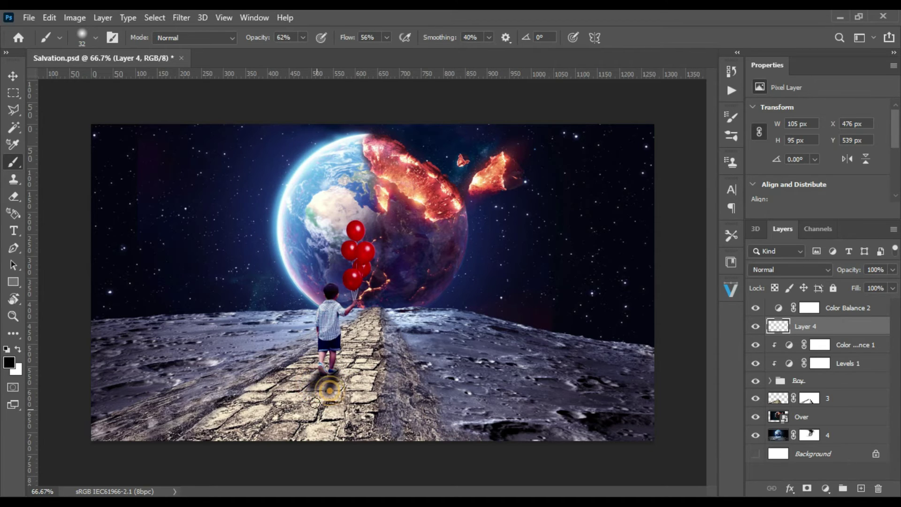
{"action": "mouse_move", "coordinate": [318, 400]}
{"action": "left_mouse_down"}
{"action": "mouse_move", "coordinate": [326, 400]}
{"action": "mouse_move", "coordinate": [307, 406]}
{"action": "left_mouse_up"}
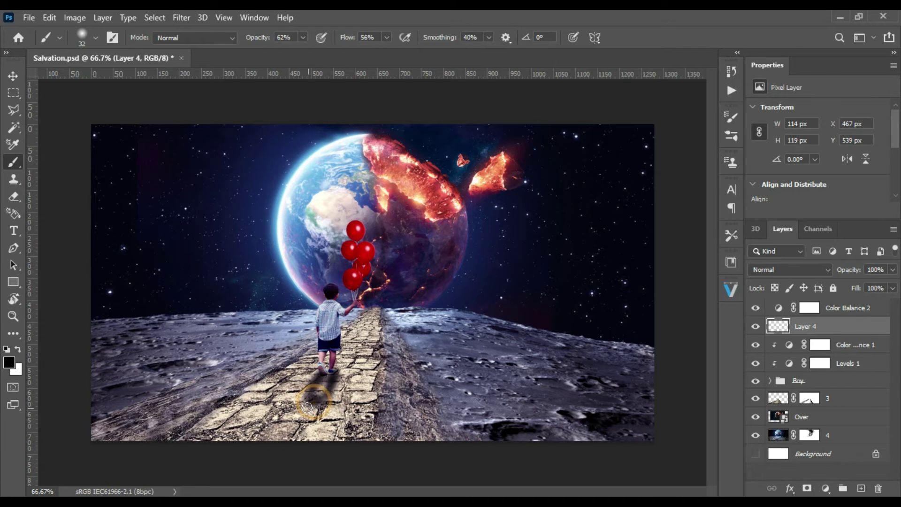
Extend the boy's dark shadow down the stone path to the bottom of the image.
{"action": "left_click", "coordinate": [299, 408]}
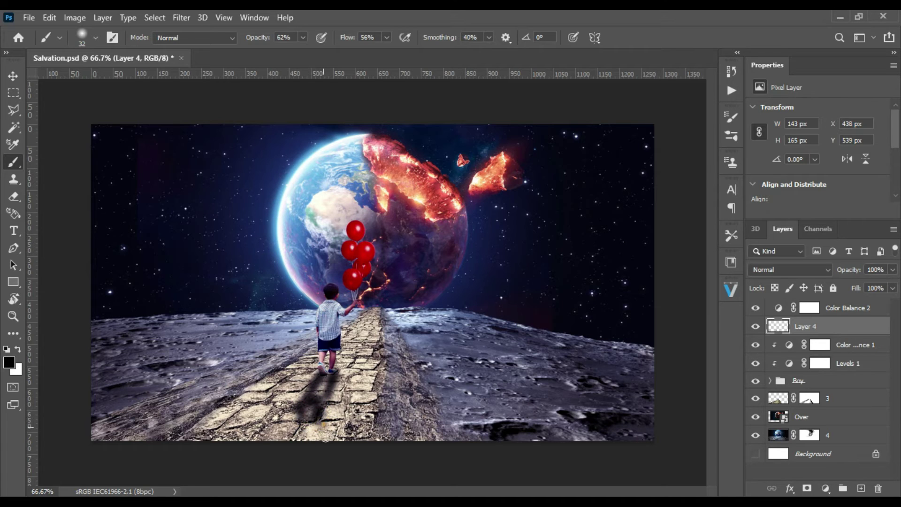
{"action": "mouse_move", "coordinate": [336, 423]}
{"action": "left_mouse_down"}
{"action": "mouse_move", "coordinate": [323, 424]}
{"action": "mouse_move", "coordinate": [350, 419]}
{"action": "left_mouse_up"}
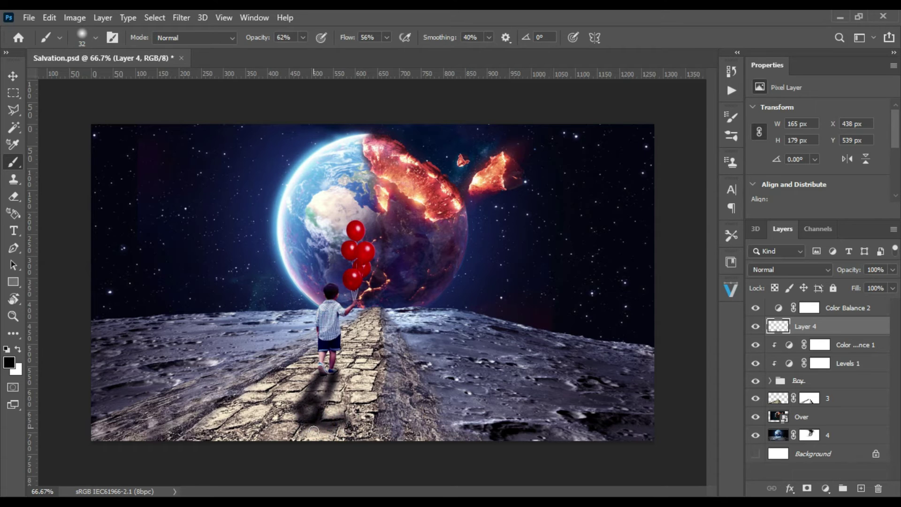
{"action": "mouse_move", "coordinate": [293, 411]}
{"action": "left_mouse_down"}
{"action": "mouse_move", "coordinate": [297, 418]}
{"action": "mouse_move", "coordinate": [297, 396]}
{"action": "left_mouse_up"}
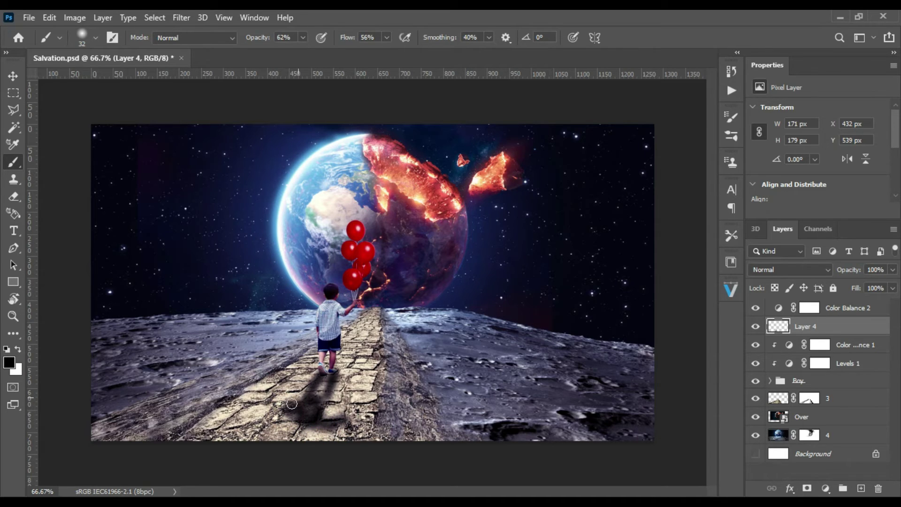
{"action": "left_click", "coordinate": [312, 430]}
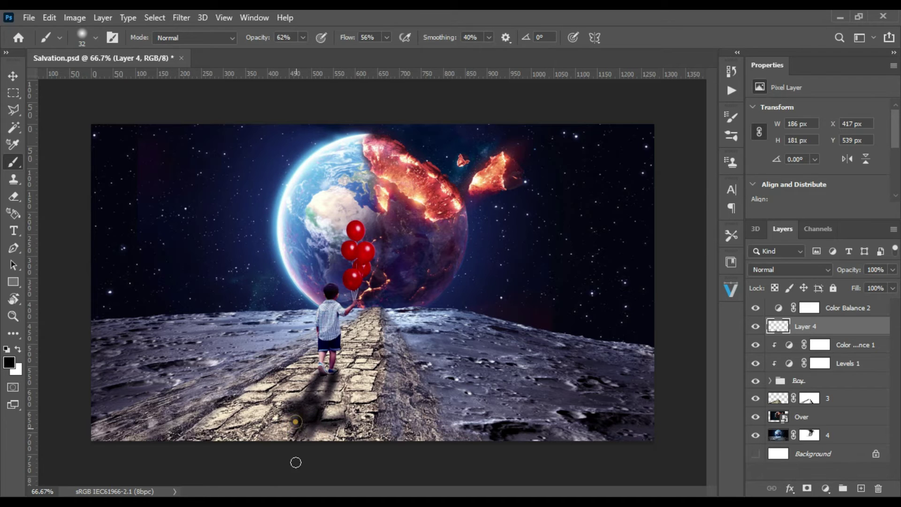
{"action": "left_click", "coordinate": [310, 411]}
{"action": "left_click", "coordinate": [302, 432]}
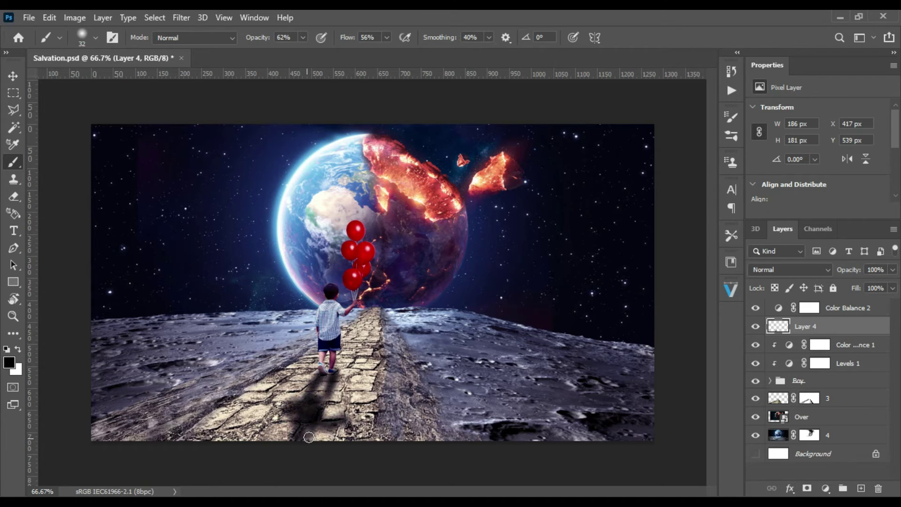
{"action": "left_click", "coordinate": [294, 428]}
{"action": "left_click", "coordinate": [306, 429]}
{"action": "left_click", "coordinate": [321, 405]}
{"action": "left_click", "coordinate": [310, 391]}
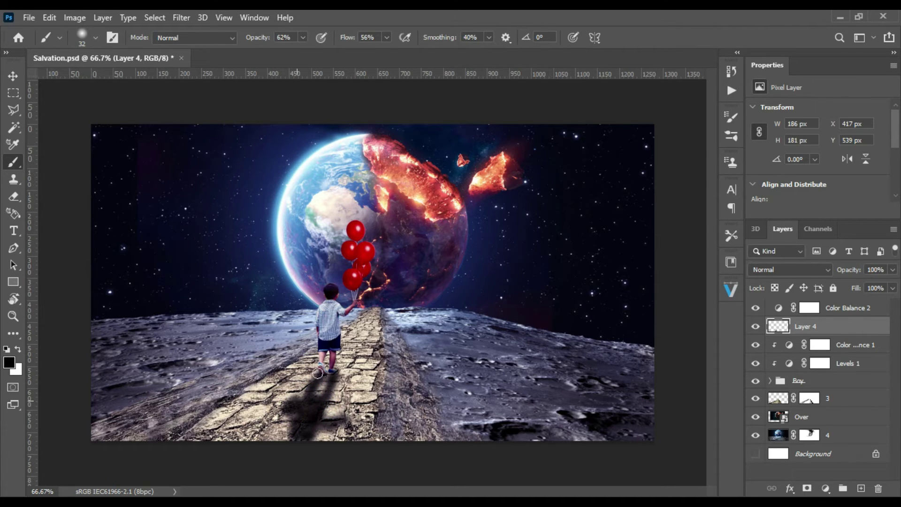
{"action": "left_click", "coordinate": [893, 270]}
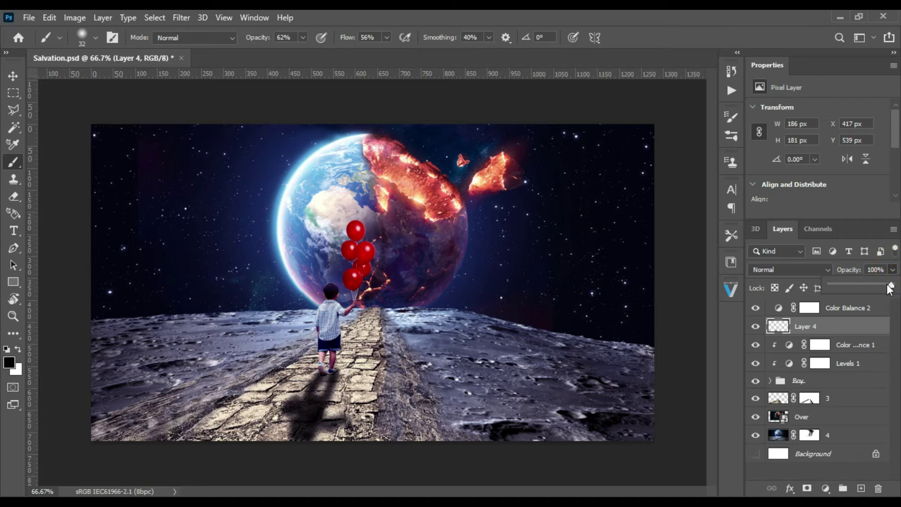
Lower Layer 4's painted shadow to 73% opacity.
{"action": "left_click", "coordinate": [872, 285]}
{"action": "left_click_drag", "start_coordinate": [874, 285], "coordinate": [874, 285]}
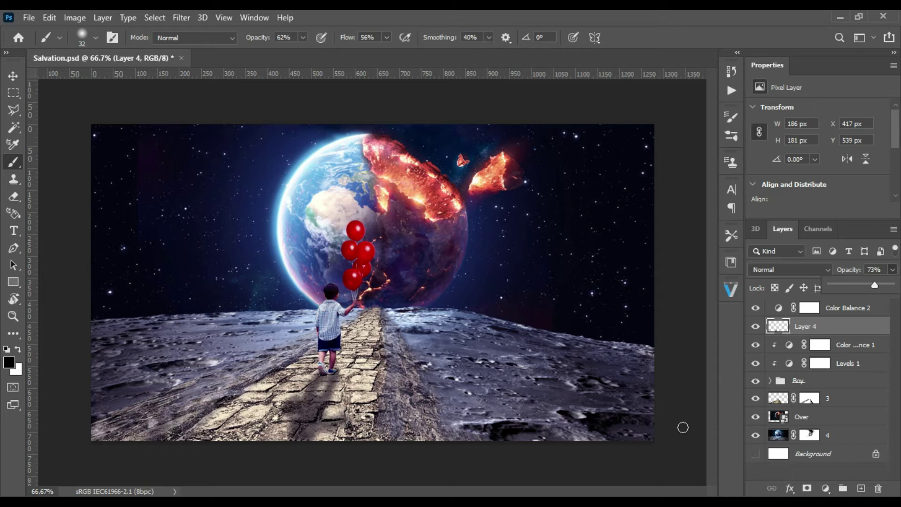
{"action": "left_click", "coordinate": [318, 376]}
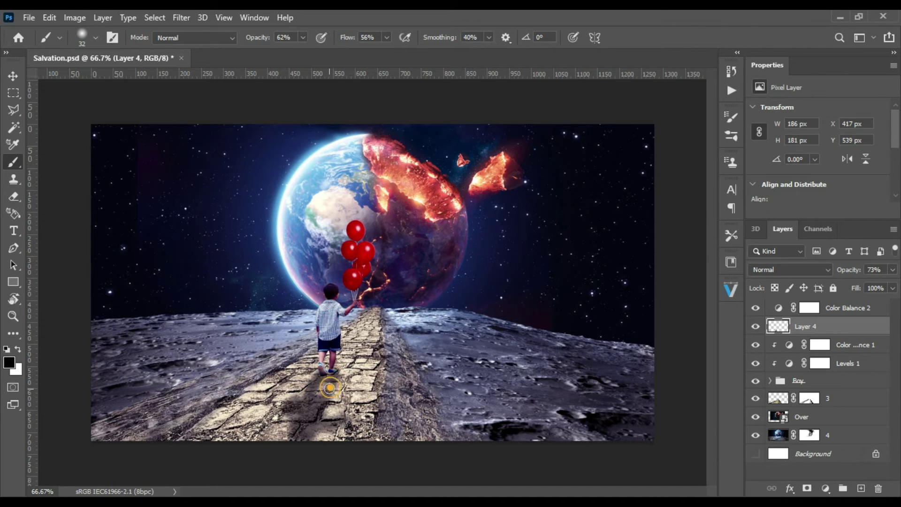
Brush faint extra shadow near the boy's feet, then add an empty Layer 5.
{"action": "left_click", "coordinate": [311, 410]}
{"action": "left_click", "coordinate": [332, 378]}
{"action": "left_click_drag", "start_coordinate": [313, 382], "coordinate": [326, 406]}
{"action": "left_click", "coordinate": [328, 377]}
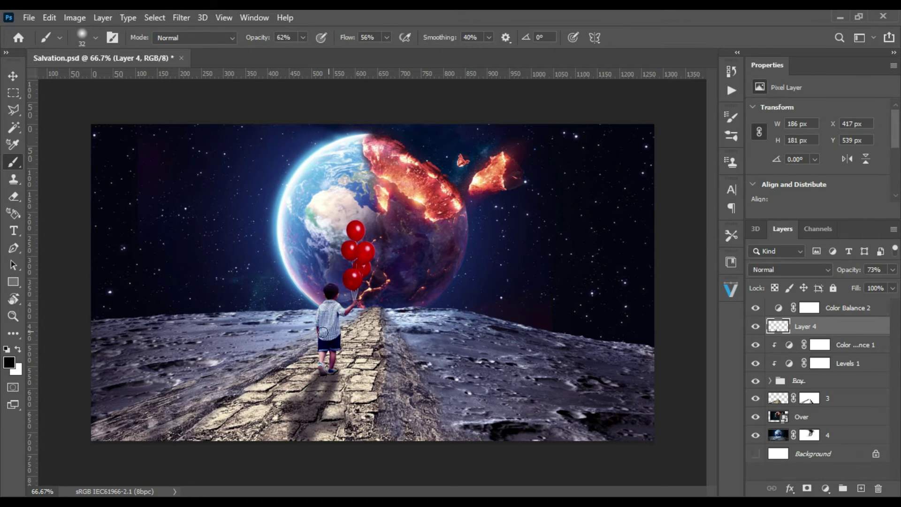
{"action": "left_click", "coordinate": [861, 488]}
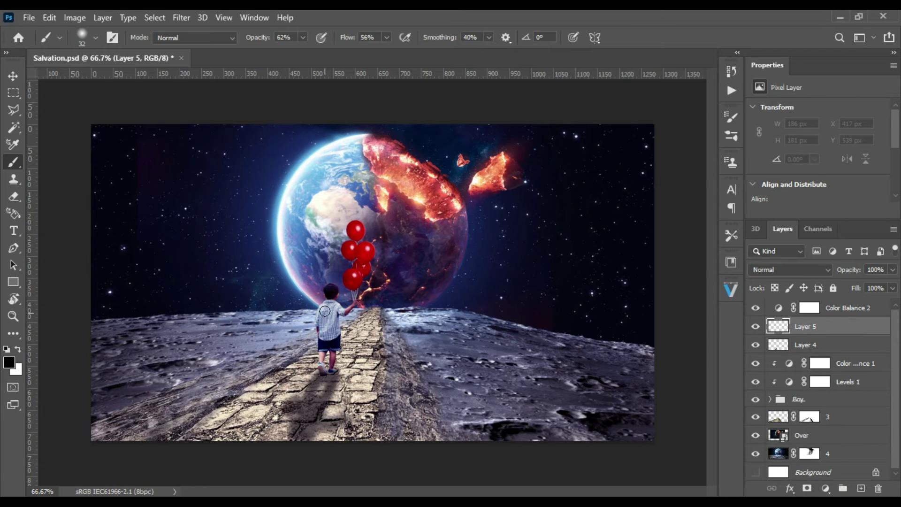
Set the brush to 23% opacity and 29% flow, then paint soft strokes over the boy and his hand.
{"action": "left_click", "coordinate": [303, 38]}
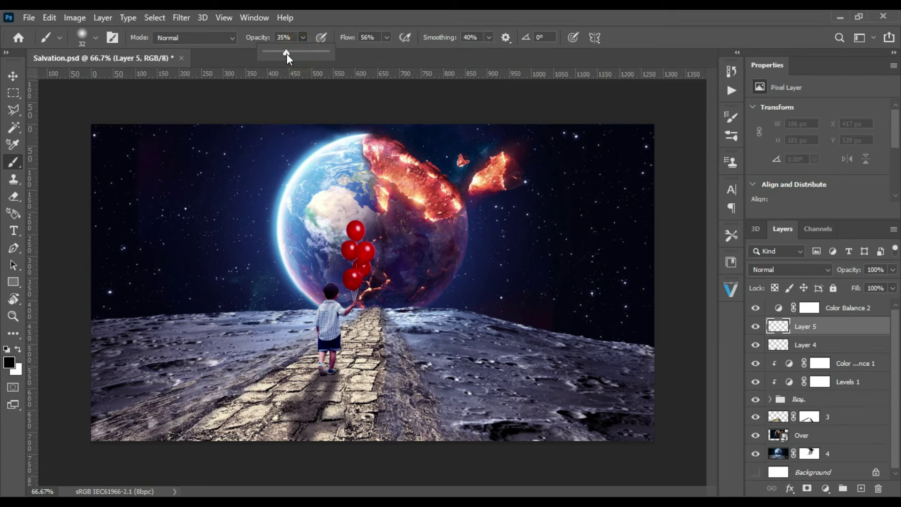
{"action": "left_click", "coordinate": [386, 37]}
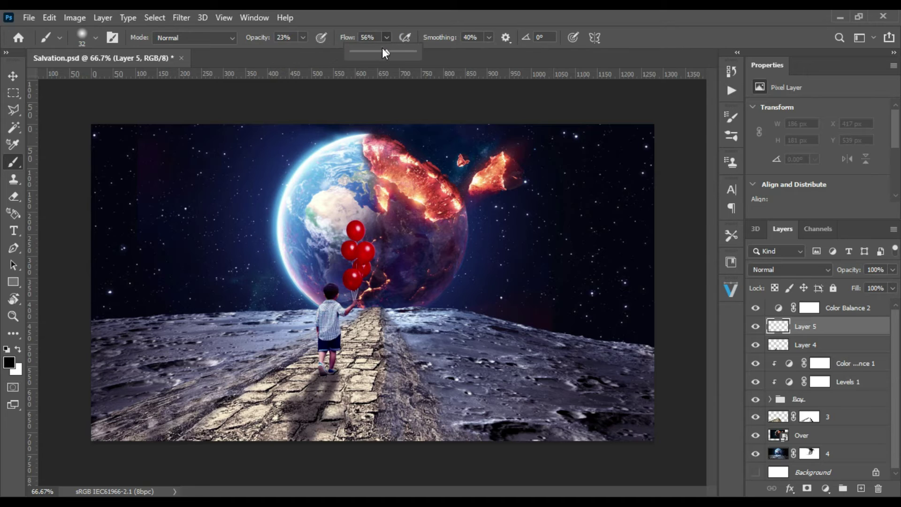
{"action": "left_click_drag", "start_coordinate": [376, 53], "coordinate": [370, 52]}
{"action": "mouse_move", "coordinate": [331, 306]}
{"action": "left_mouse_down"}
{"action": "mouse_move", "coordinate": [323, 313]}
{"action": "mouse_move", "coordinate": [340, 300]}
{"action": "left_mouse_up"}
{"action": "mouse_move", "coordinate": [331, 342]}
{"action": "left_mouse_down"}
{"action": "mouse_move", "coordinate": [325, 331]}
{"action": "mouse_move", "coordinate": [328, 359]}
{"action": "left_mouse_up"}
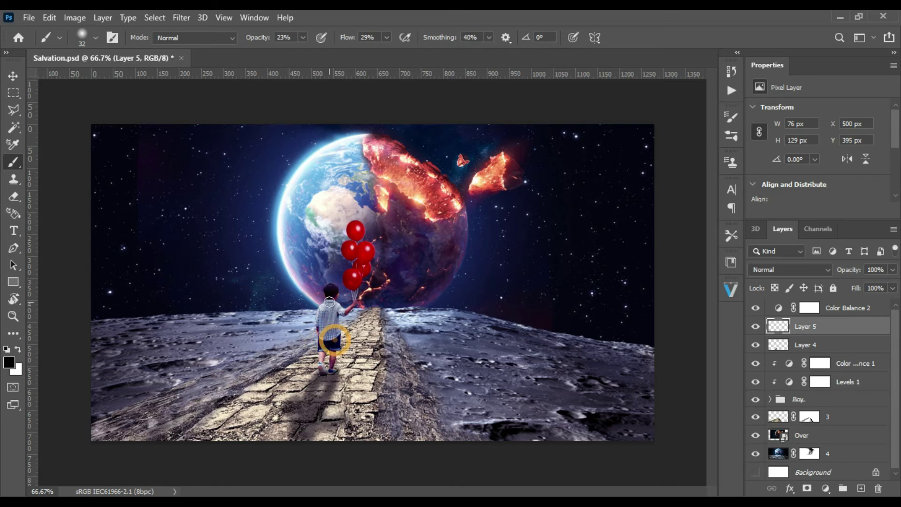
{"action": "left_click_drag", "start_coordinate": [330, 302], "coordinate": [322, 381]}
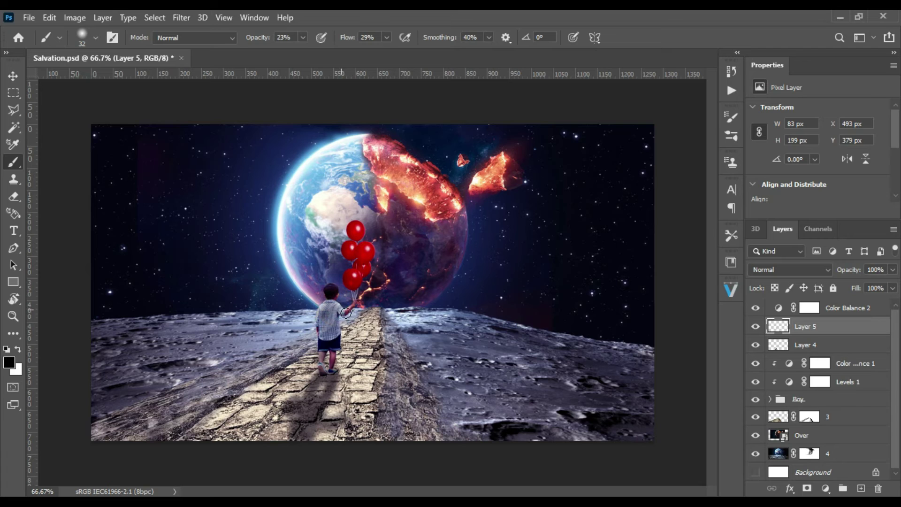
{"action": "left_click_drag", "start_coordinate": [351, 310], "coordinate": [363, 308]}
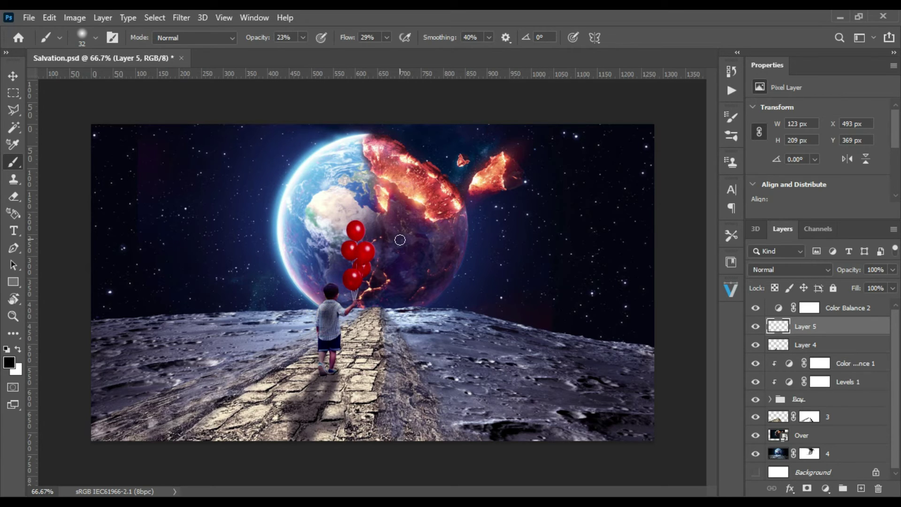
Paint soft strokes and dabs over the red balloons and their strings on Layer 5.
{"action": "left_click_drag", "start_coordinate": [351, 282], "coordinate": [361, 261]}
{"action": "mouse_move", "coordinate": [364, 248]}
{"action": "left_mouse_down"}
{"action": "mouse_move", "coordinate": [368, 253]}
{"action": "mouse_move", "coordinate": [356, 226]}
{"action": "left_mouse_up"}
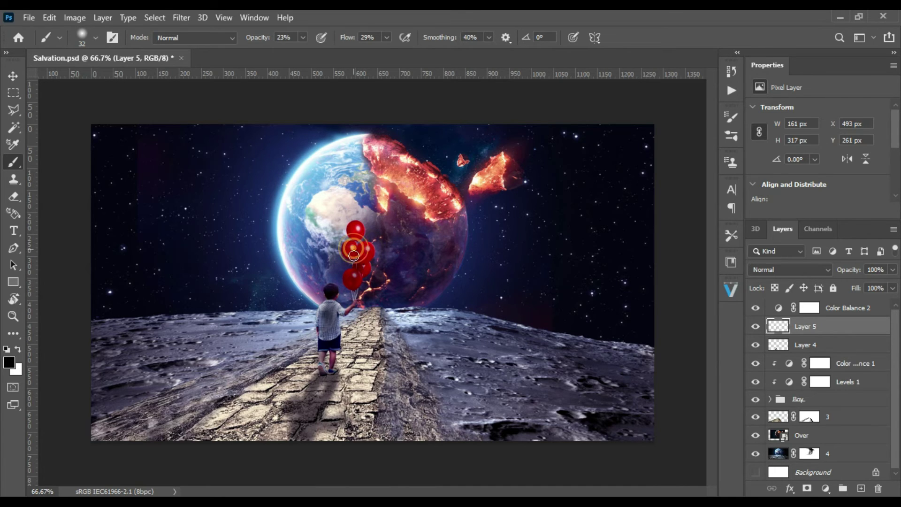
{"action": "left_click", "coordinate": [353, 239]}
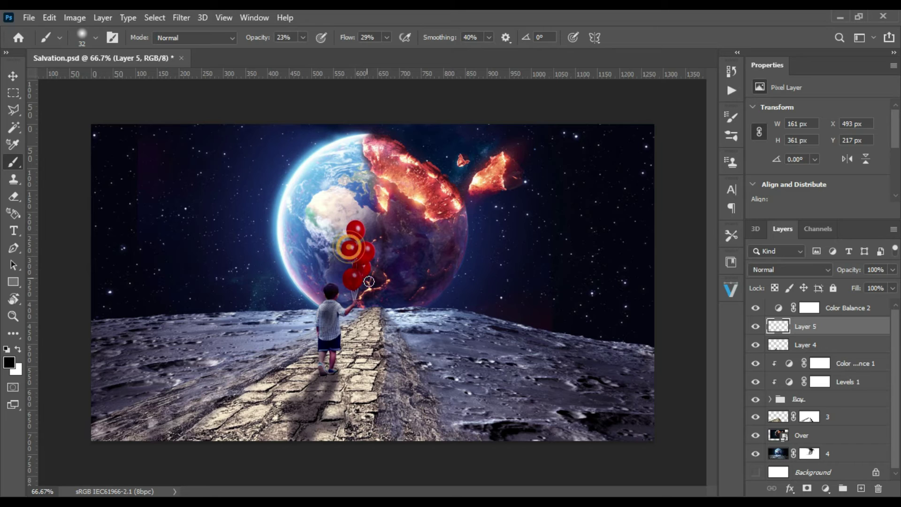
{"action": "left_click", "coordinate": [360, 271]}
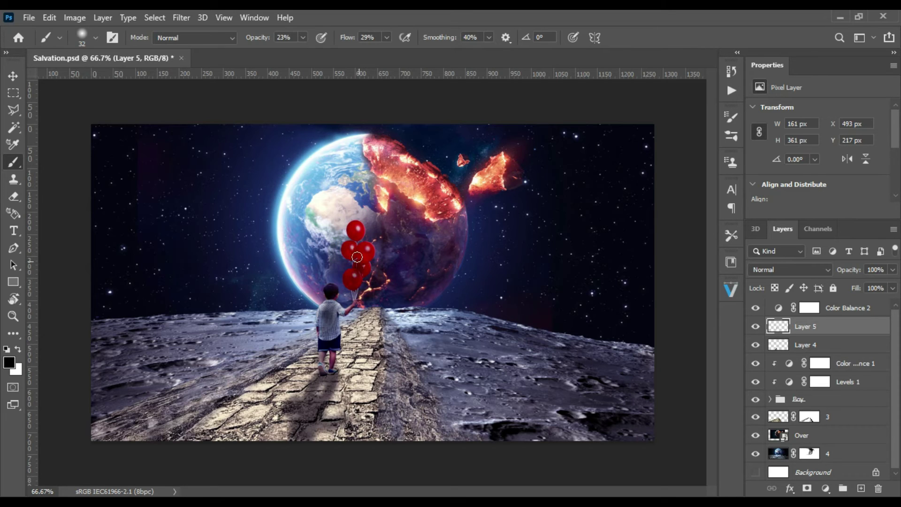
{"action": "left_click", "coordinate": [354, 240]}
{"action": "left_click", "coordinate": [359, 235]}
{"action": "left_click", "coordinate": [361, 235]}
{"action": "left_click", "coordinate": [357, 291]}
{"action": "left_click", "coordinate": [356, 237]}
{"action": "left_click", "coordinate": [360, 256]}
{"action": "left_click", "coordinate": [359, 261]}
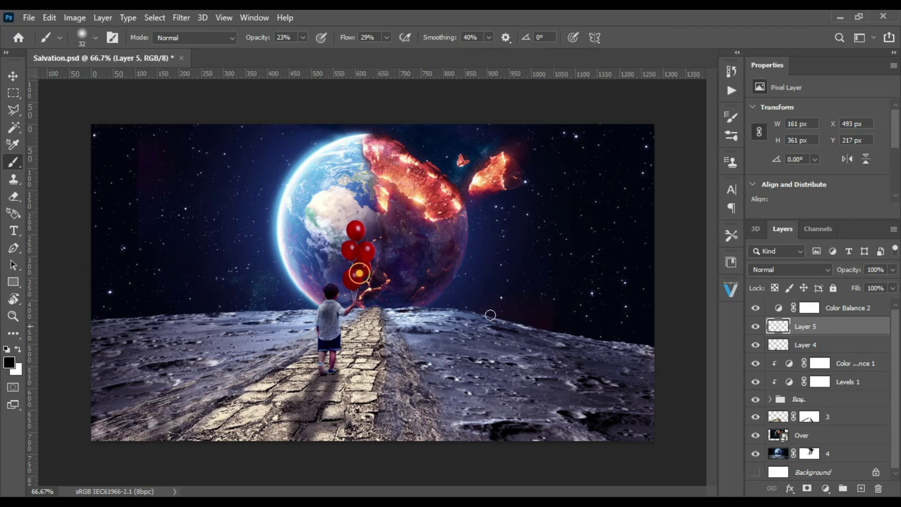
Lower Layer 5 to 63% opacity and expand the Boy group.
{"action": "left_click", "coordinate": [891, 269]}
{"action": "left_click_drag", "start_coordinate": [876, 283], "coordinate": [860, 283]}
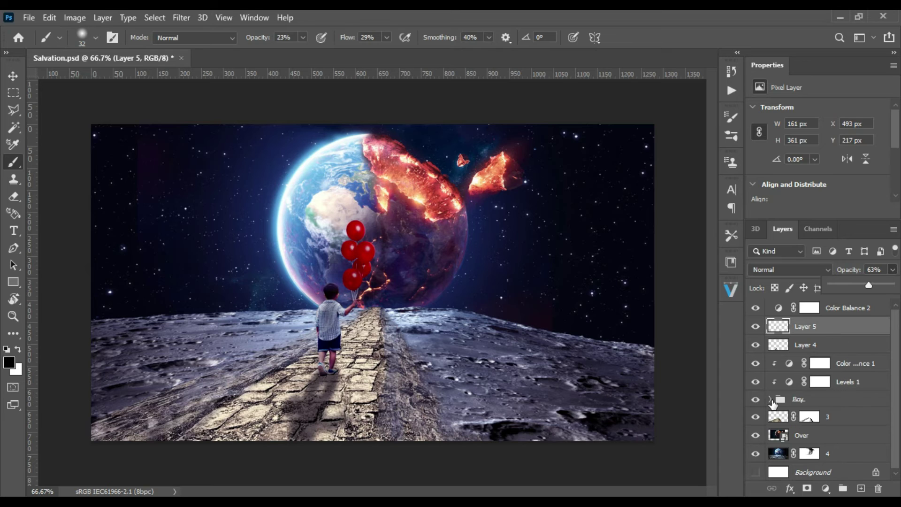
{"action": "left_click", "coordinate": [770, 398]}
{"action": "left_click_drag", "start_coordinate": [892, 369], "coordinate": [893, 391]}
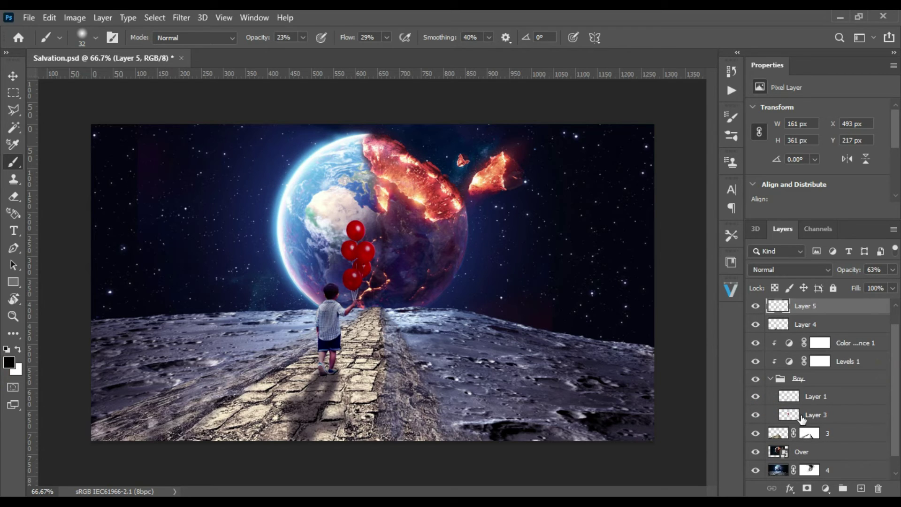
Add a Curves adjustment above the balloon layer, Layer 3, in the Boy group.
{"action": "left_click", "coordinate": [789, 395]}
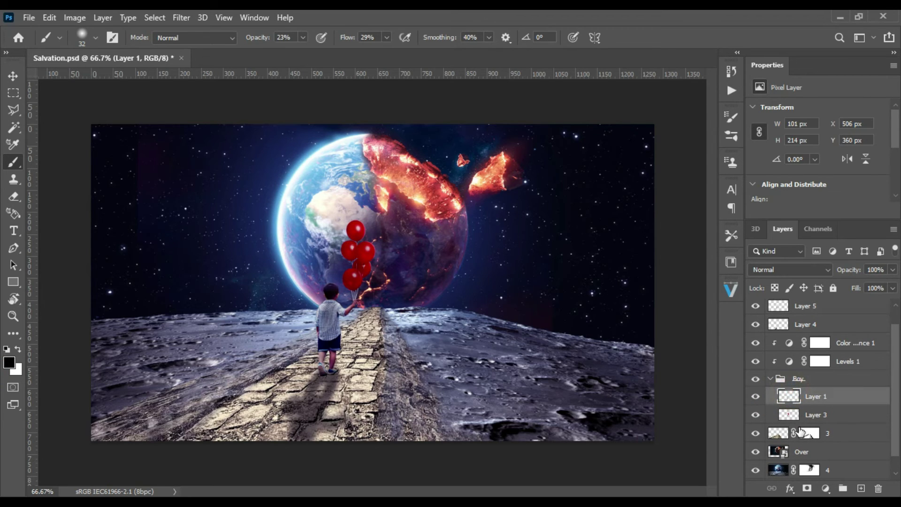
{"action": "left_click", "coordinate": [792, 416]}
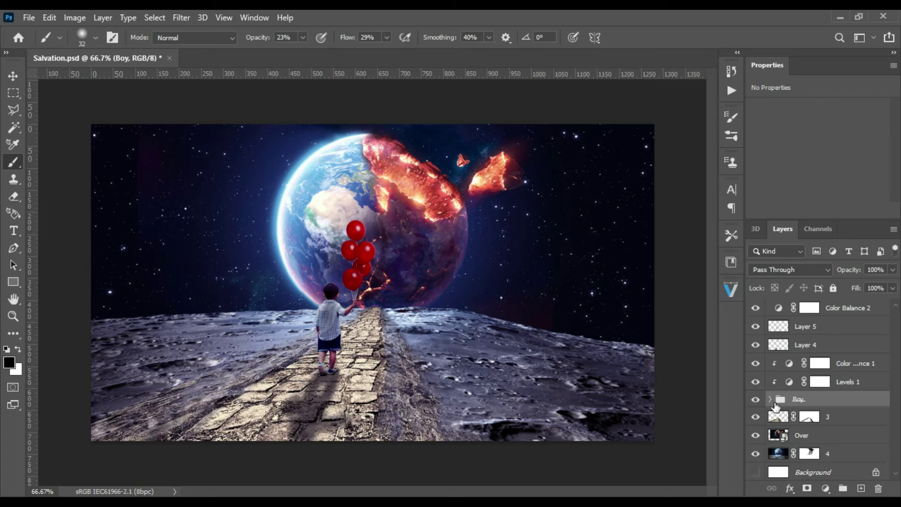
{"action": "left_click", "coordinate": [769, 400]}
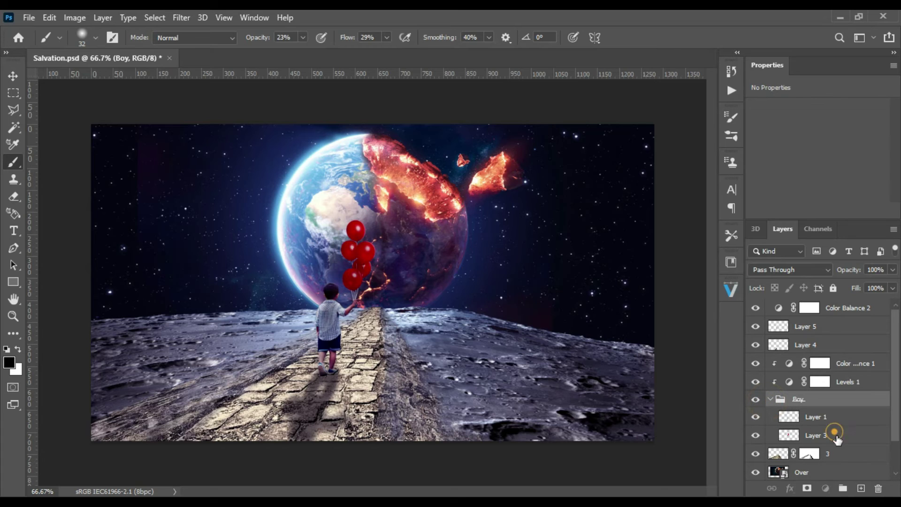
{"action": "left_click", "coordinate": [831, 434]}
{"action": "left_click", "coordinate": [790, 488]}
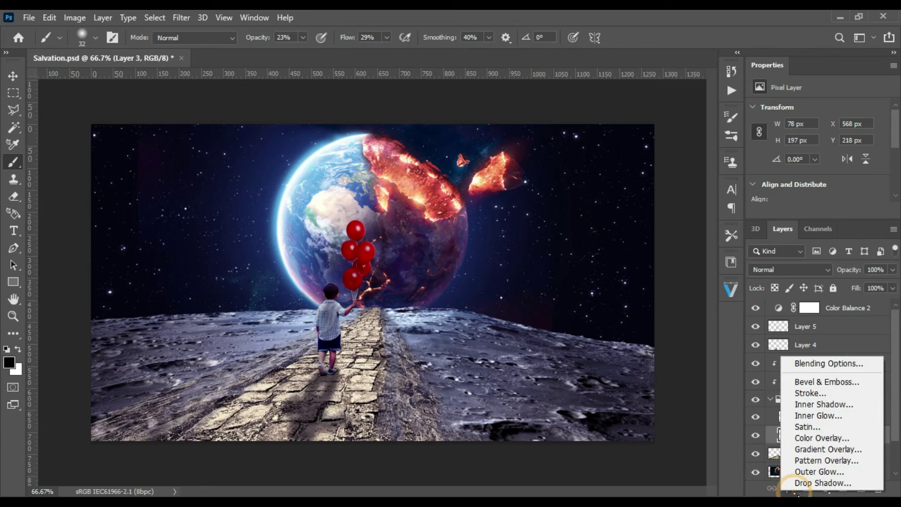
{"action": "left_click", "coordinate": [784, 492]}
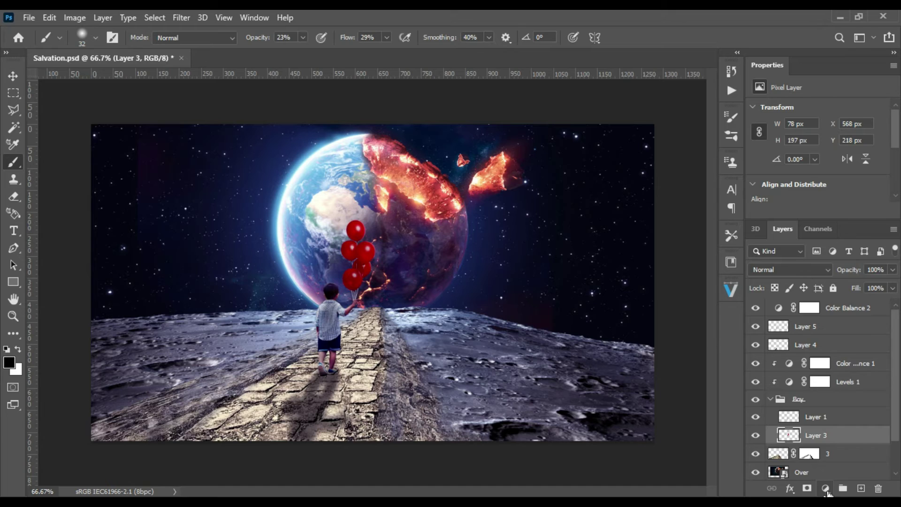
{"action": "left_click", "coordinate": [828, 492]}
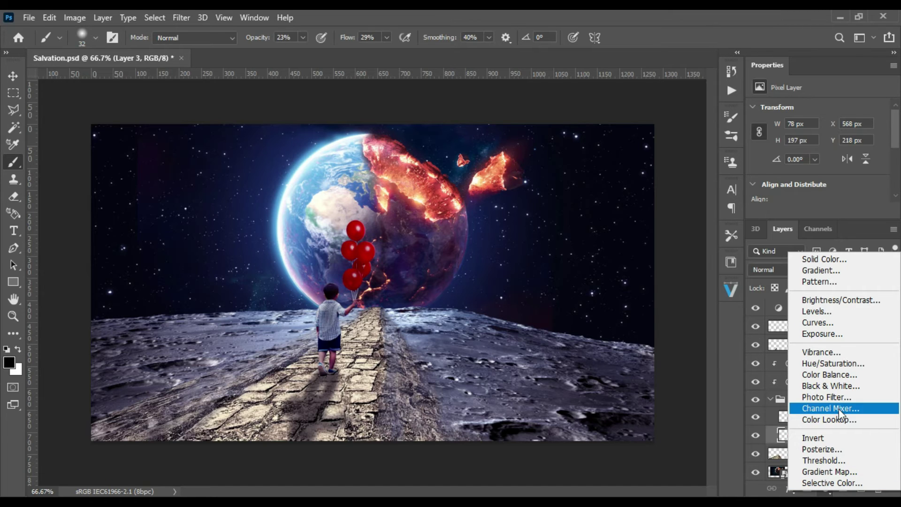
{"action": "left_click", "coordinate": [843, 327]}
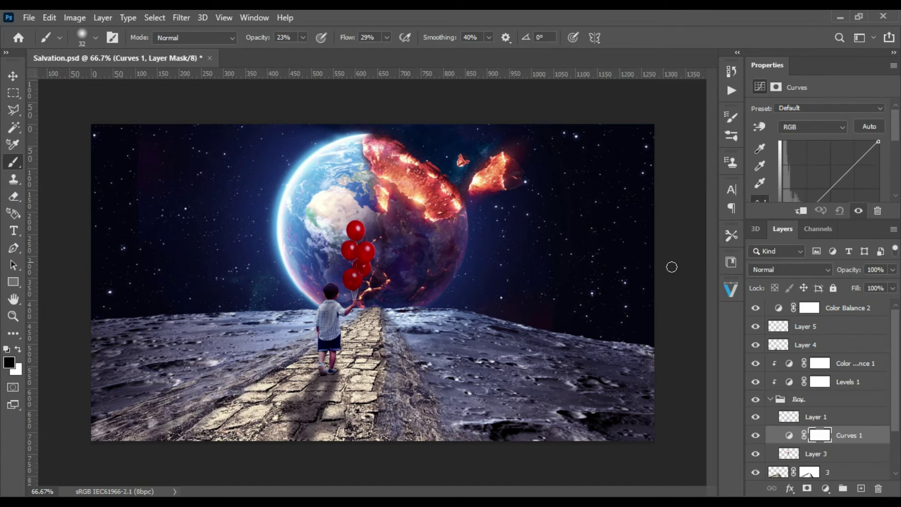
Clip the Curves to Layer 3 and pull the curve down to darken the balloons.
{"action": "left_click", "coordinate": [759, 126]}
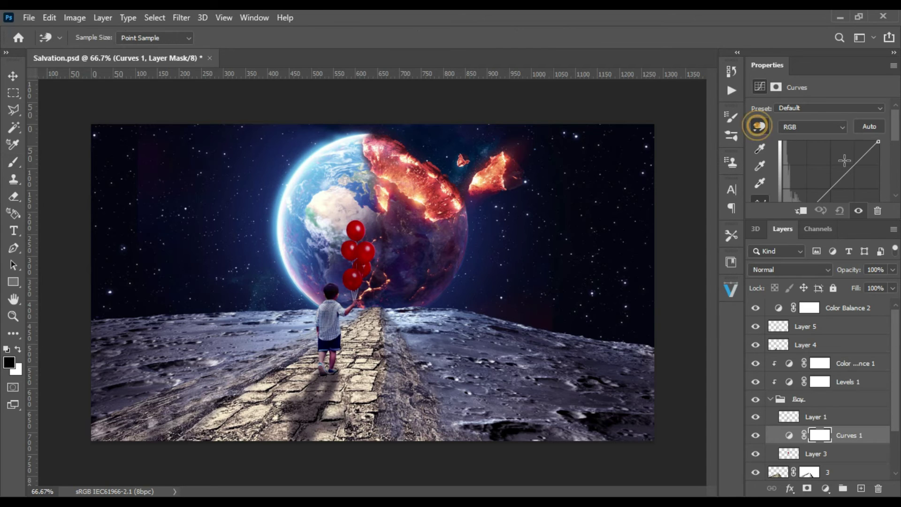
{"action": "left_click_drag", "start_coordinate": [894, 134], "coordinate": [895, 159]}
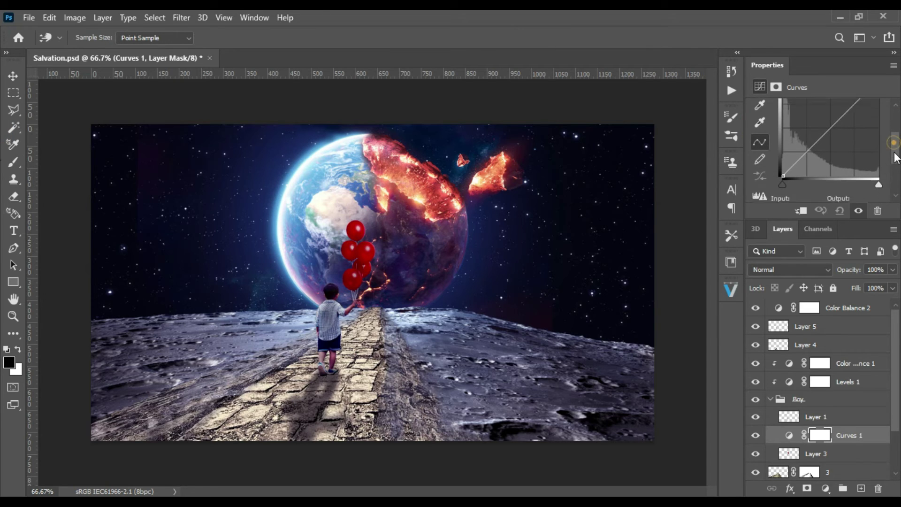
{"action": "scroll", "coordinate": [895, 157], "scroll_direction": "down", "scroll_amount": 2}
{"action": "left_click", "coordinate": [801, 213]}
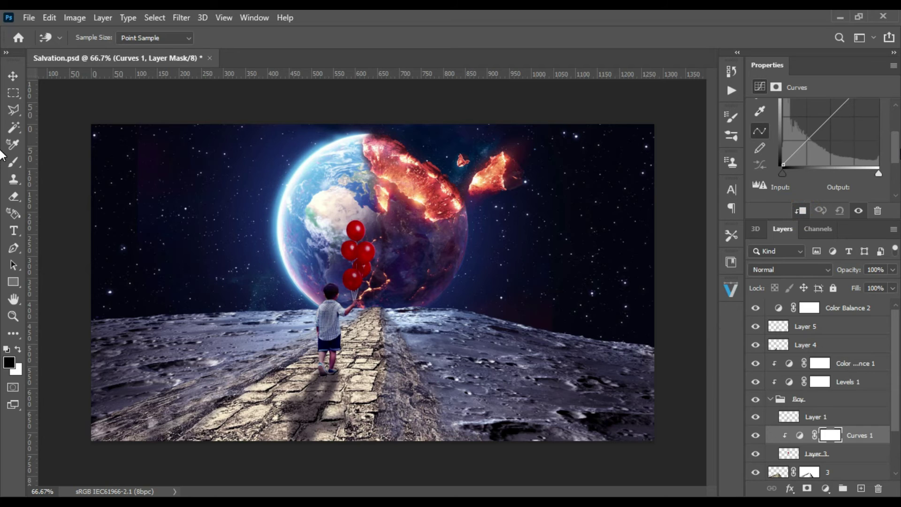
{"action": "scroll", "coordinate": [799, 180], "scroll_direction": "up", "scroll_amount": 3}
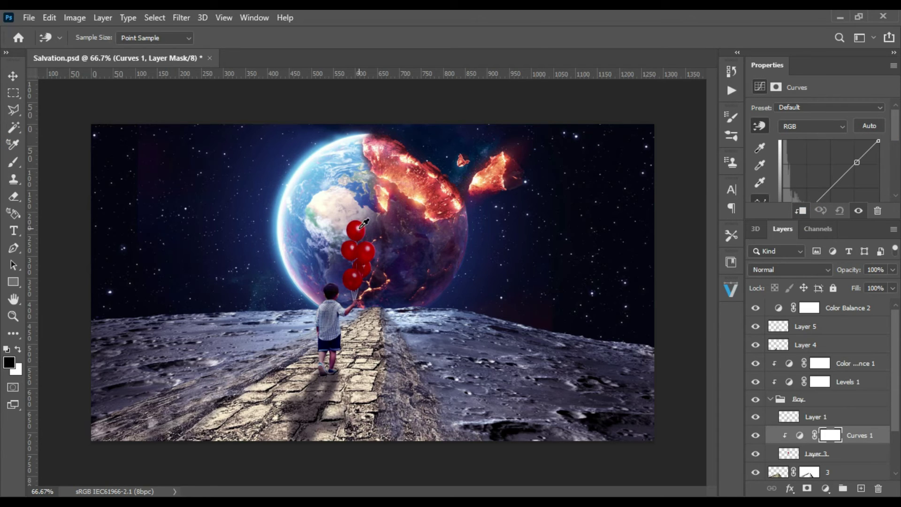
{"action": "mouse_move", "coordinate": [364, 223]}
{"action": "left_mouse_down"}
{"action": "mouse_move", "coordinate": [362, 257]}
{"action": "mouse_move", "coordinate": [371, 252]}
{"action": "left_mouse_up"}
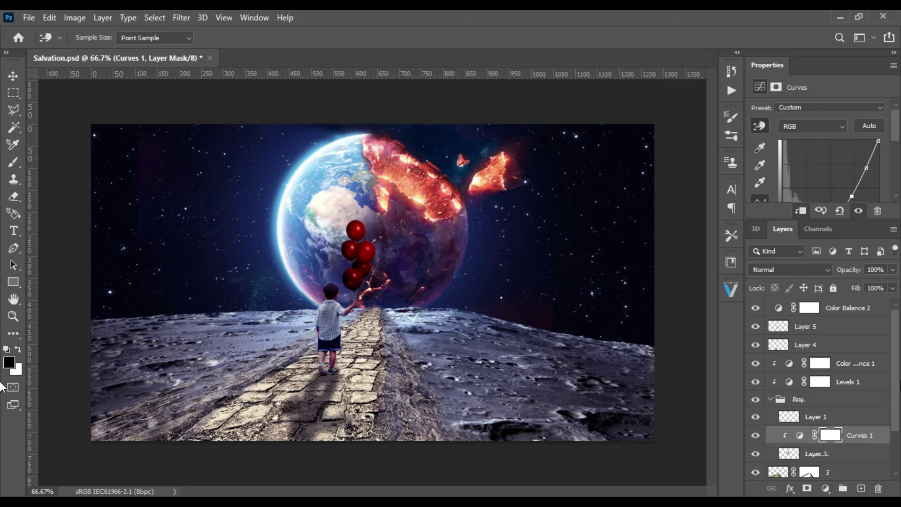
Compare the balloons with the Curves toggled off and on, then collapse the Boy group.
{"action": "scroll", "coordinate": [896, 382], "scroll_direction": "down", "scroll_amount": 2}
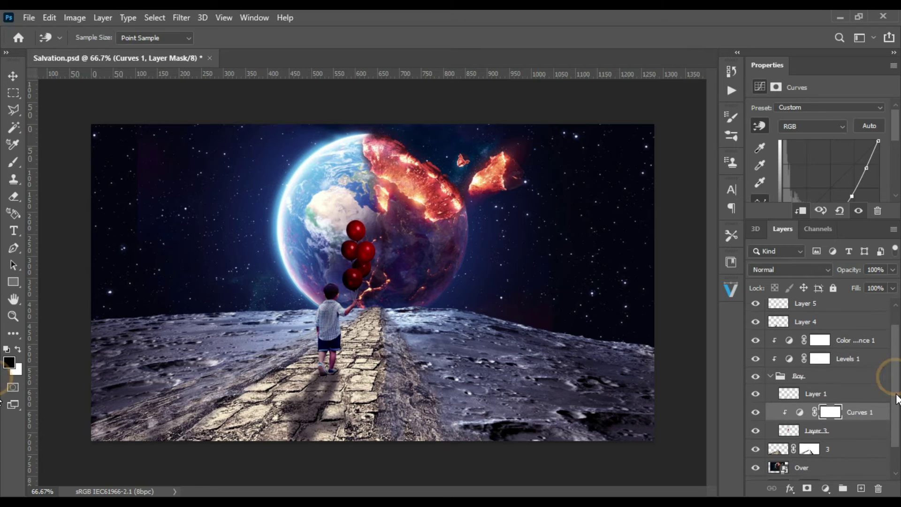
{"action": "left_click", "coordinate": [819, 212]}
{"action": "left_click", "coordinate": [819, 212]}
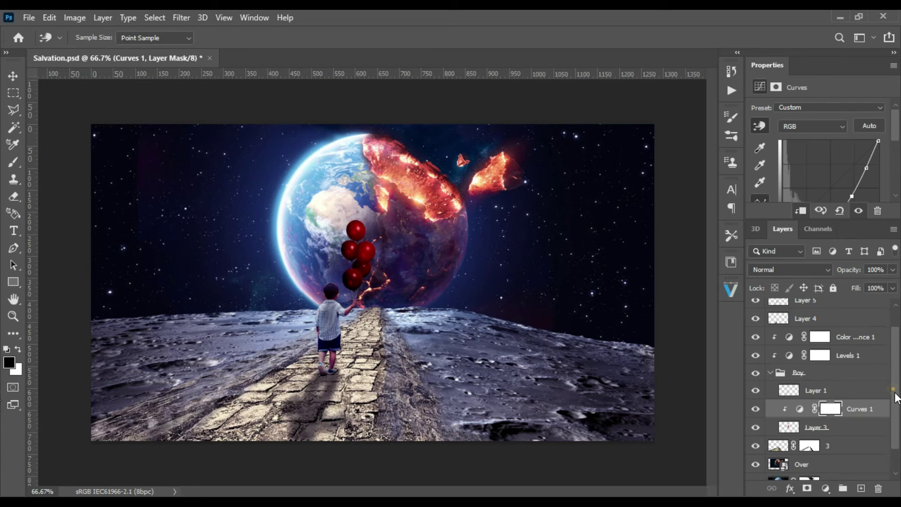
{"action": "scroll", "coordinate": [821, 399], "scroll_direction": "down", "scroll_amount": 1}
{"action": "left_click", "coordinate": [770, 363]}
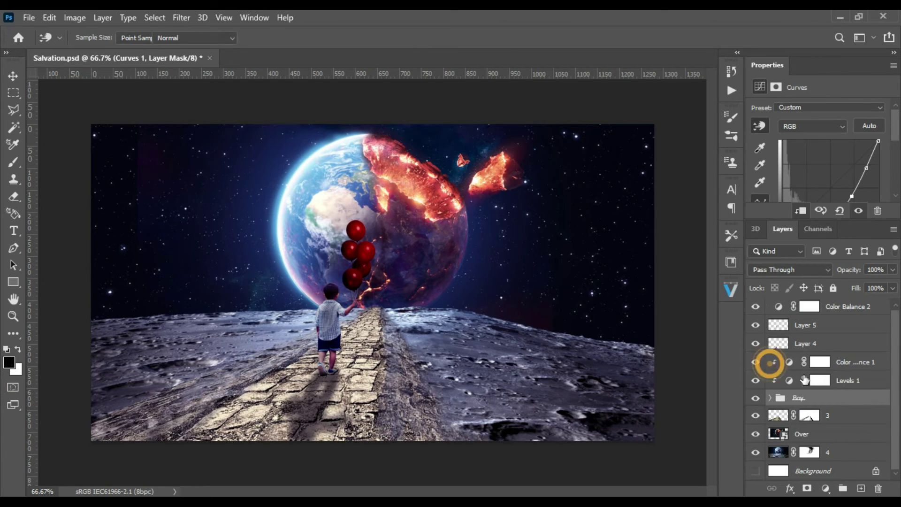
{"action": "key", "text": "b"}
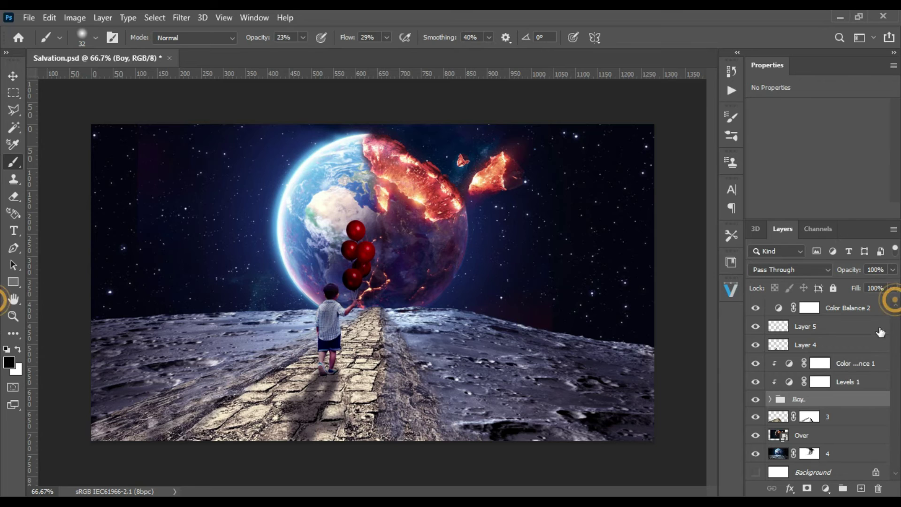
Select layer 4 and set the brush to 50 px with 22% smoothing.
{"action": "left_click", "coordinate": [778, 453]}
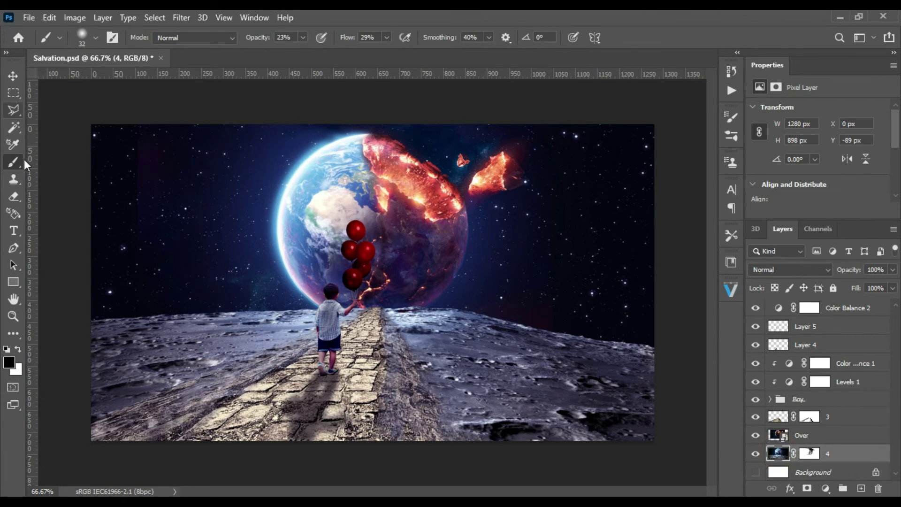
{"action": "left_click", "coordinate": [12, 162]}
{"action": "left_click", "coordinate": [95, 36]}
{"action": "left_click", "coordinate": [95, 83]}
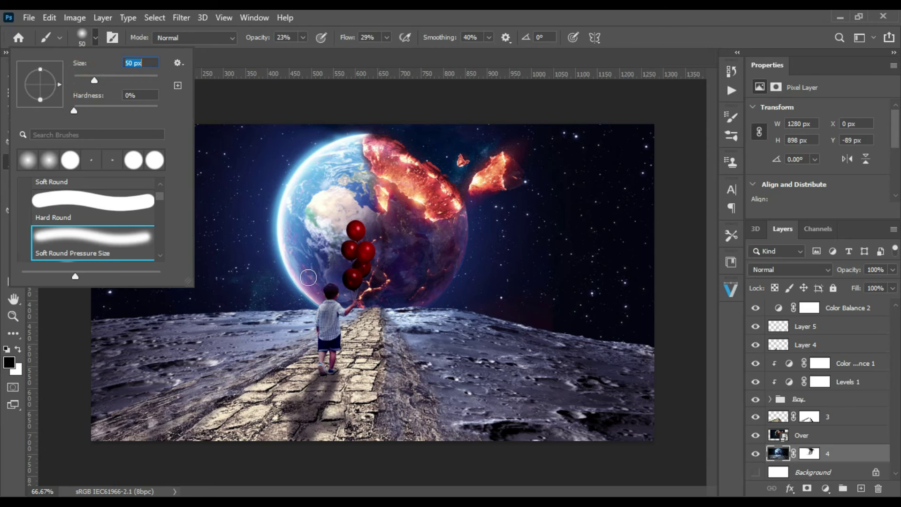
{"action": "key", "text": "Return"}
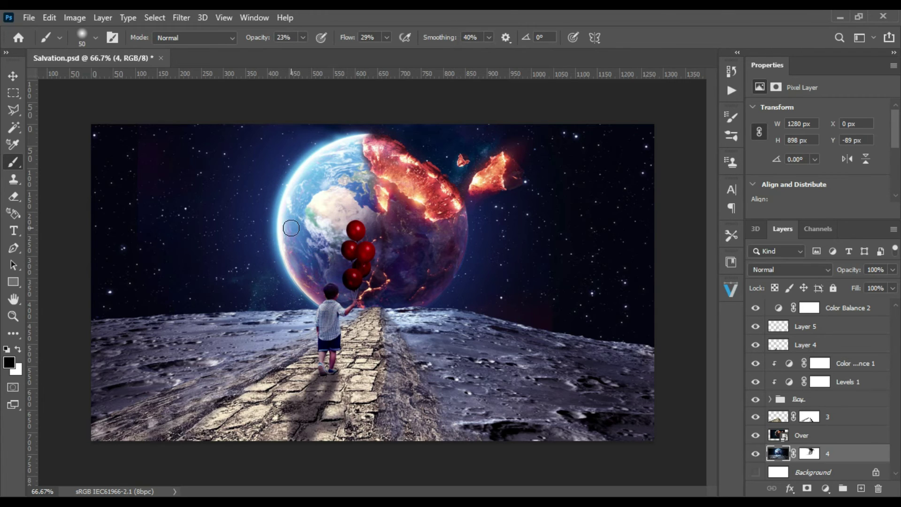
{"action": "left_click", "coordinate": [302, 37]}
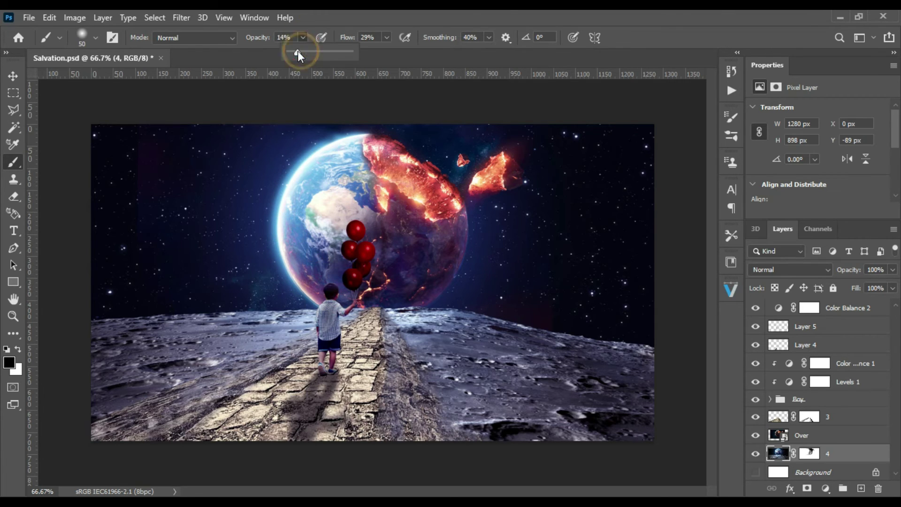
{"action": "left_click", "coordinate": [489, 37]}
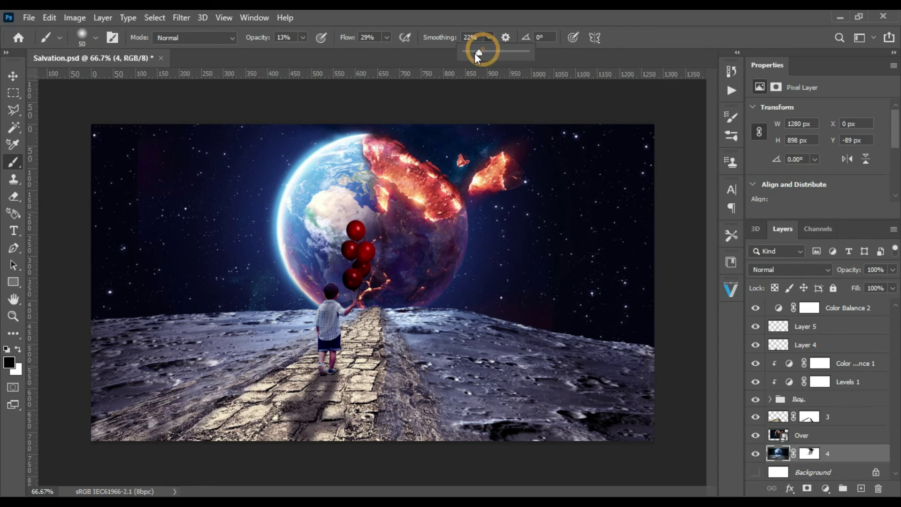
{"action": "left_click", "coordinate": [337, 182]}
Dab soft paint around Earth's top, left and lower edges on layer 4.
{"action": "left_click", "coordinate": [366, 176]}
{"action": "left_click", "coordinate": [366, 159]}
{"action": "left_click", "coordinate": [379, 202]}
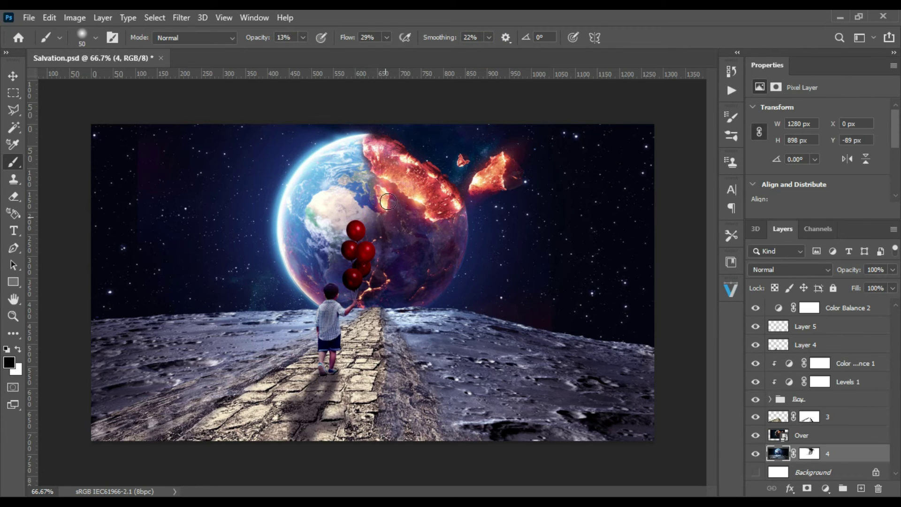
{"action": "left_click", "coordinate": [412, 236]}
{"action": "left_click", "coordinate": [422, 289]}
{"action": "left_click", "coordinate": [440, 274]}
{"action": "left_click", "coordinate": [458, 269]}
{"action": "left_click", "coordinate": [343, 133]}
{"action": "left_click", "coordinate": [320, 142]}
{"action": "left_click", "coordinate": [288, 156]}
{"action": "left_click", "coordinate": [268, 206]}
{"action": "left_click", "coordinate": [277, 267]}
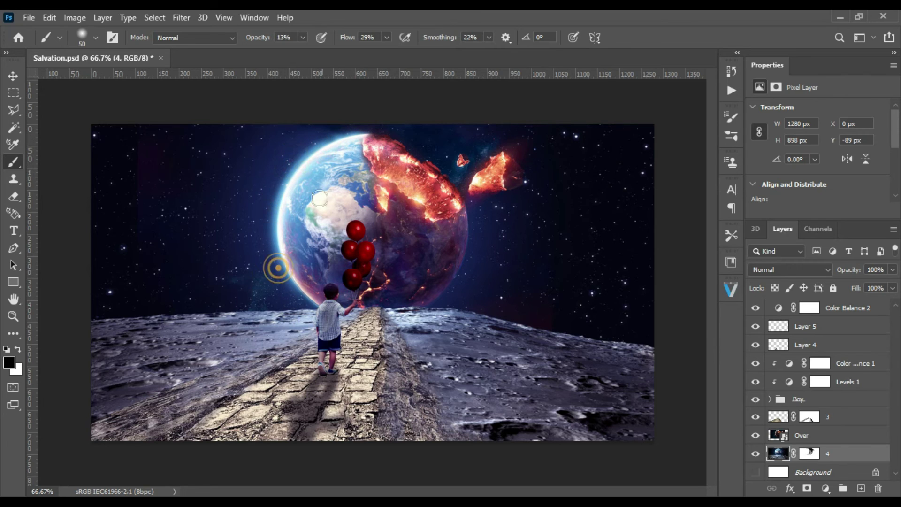
Move the layer selection down from layer 4 to the Over layer.
{"action": "left_click", "coordinate": [778, 454]}
{"action": "left_click", "coordinate": [777, 416]}
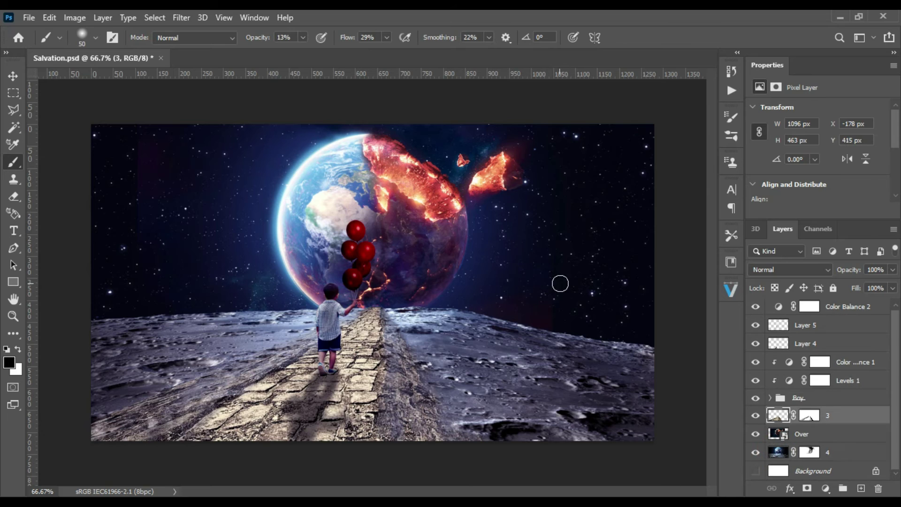
{"action": "left_click", "coordinate": [839, 452]}
{"action": "left_click", "coordinate": [839, 432]}
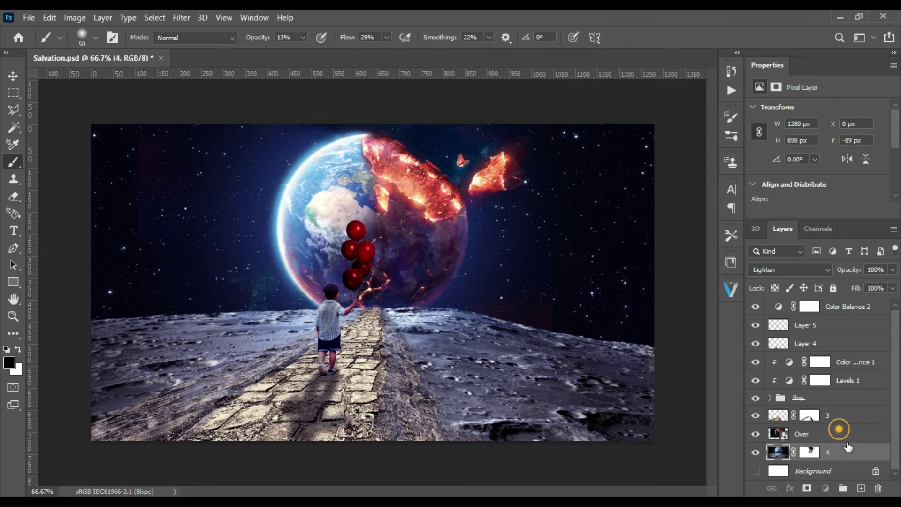
Add a Curves adjustment clipped to the Over layer, set to the Red channel.
{"action": "left_click", "coordinate": [825, 489]}
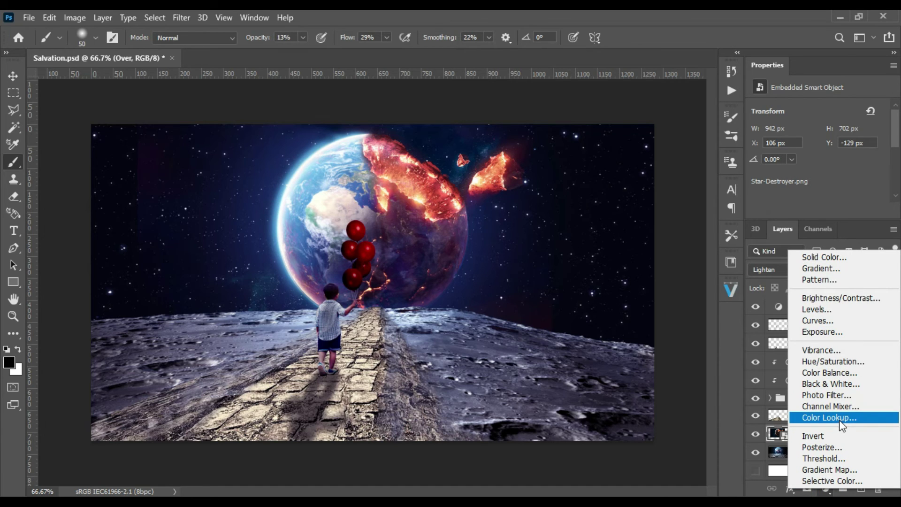
{"action": "left_click", "coordinate": [838, 321]}
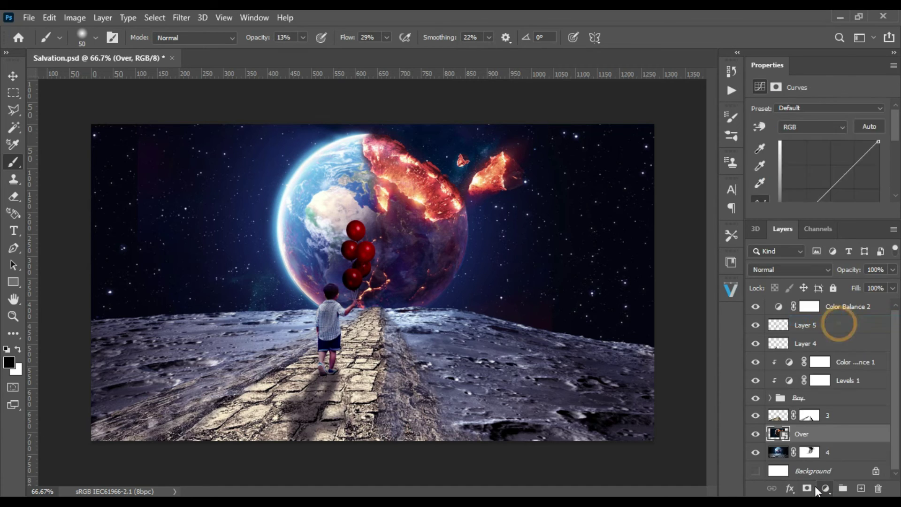
{"action": "left_click", "coordinate": [799, 211]}
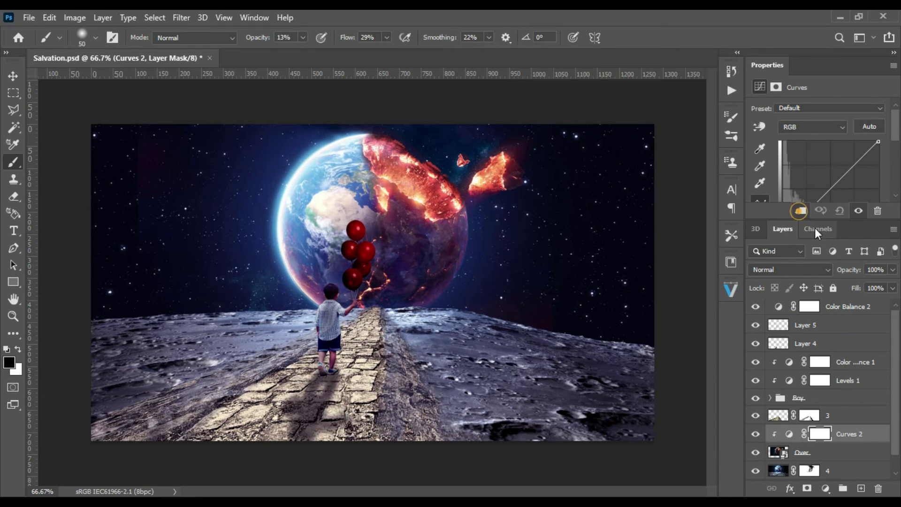
{"action": "left_click_drag", "start_coordinate": [896, 136], "coordinate": [896, 139]}
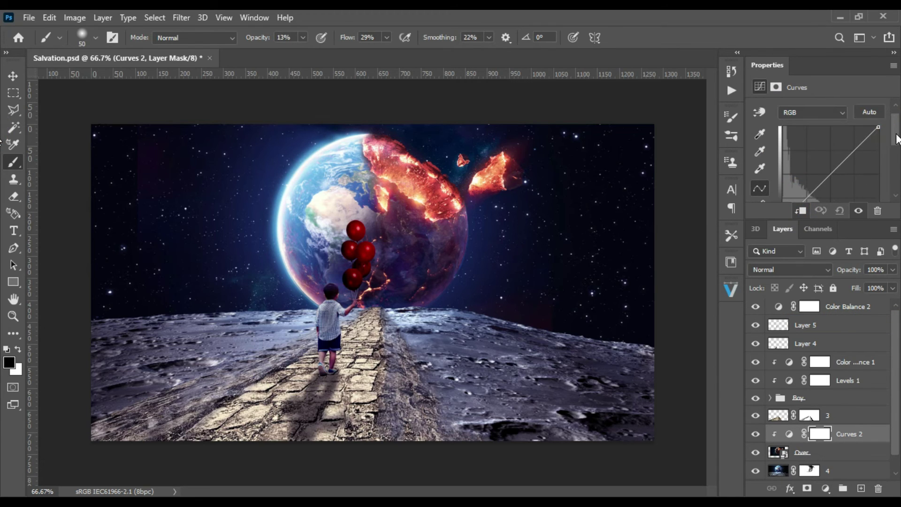
{"action": "left_click", "coordinate": [841, 117]}
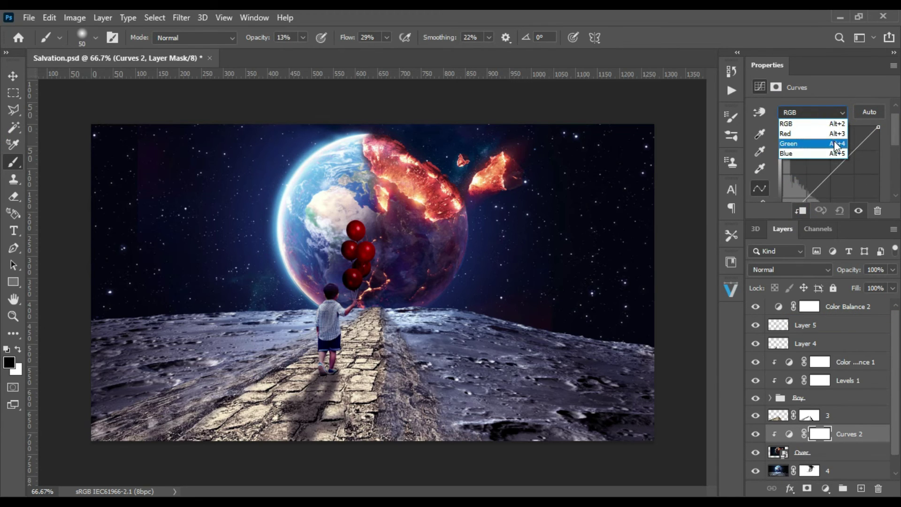
{"action": "left_click", "coordinate": [834, 134]}
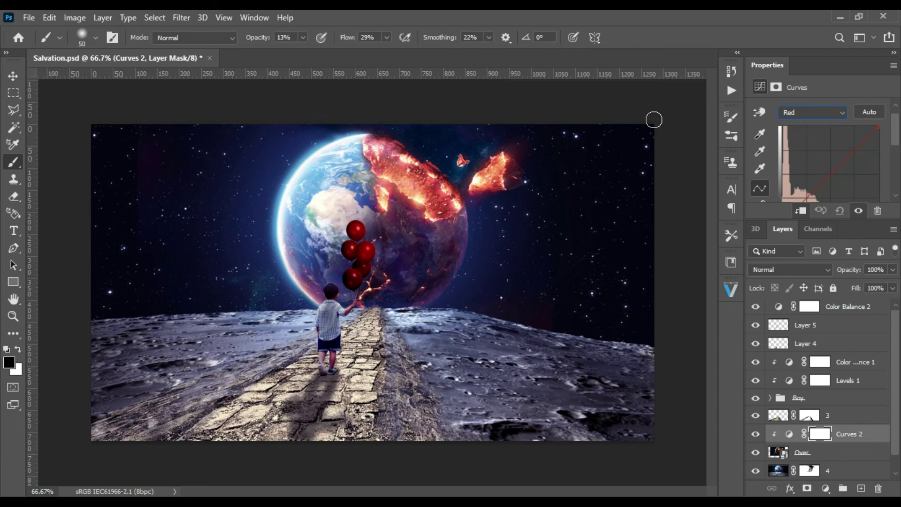
Drag on the stone road to push its Red curve, adding a second point and lowering red highlights.
{"action": "left_click", "coordinate": [758, 114]}
{"action": "left_click_drag", "start_coordinate": [430, 187], "coordinate": [432, 176]}
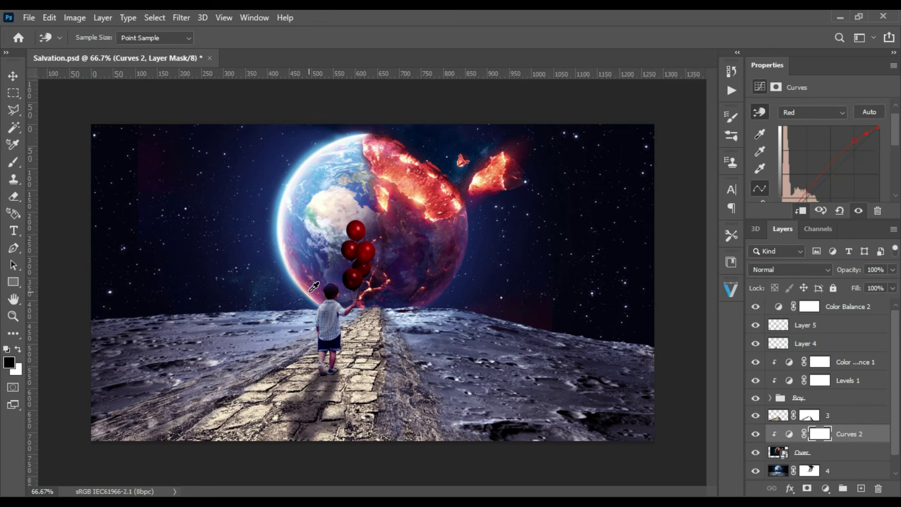
{"action": "left_click_drag", "start_coordinate": [307, 276], "coordinate": [305, 274]}
{"action": "left_click", "coordinate": [372, 284]}
{"action": "left_click_drag", "start_coordinate": [485, 178], "coordinate": [477, 196]}
{"action": "left_click_drag", "start_coordinate": [896, 361], "coordinate": [896, 378]}
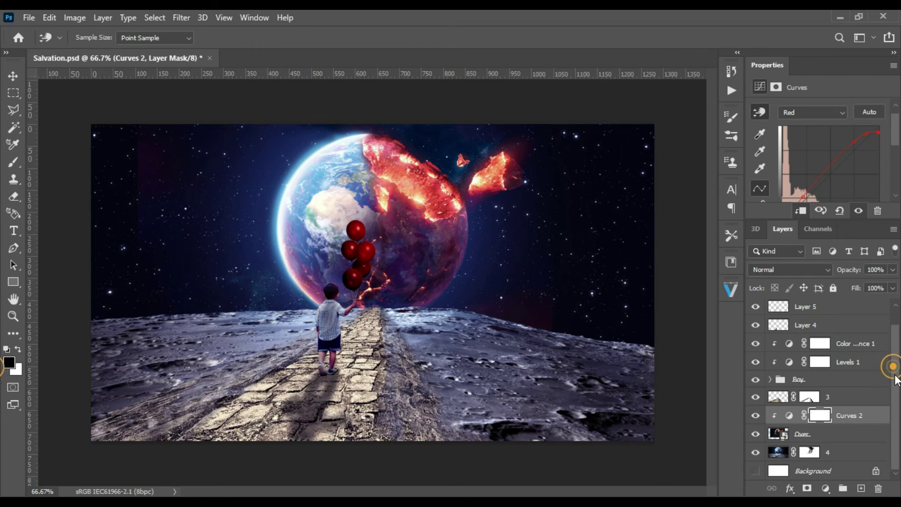
{"action": "key", "text": "b"}
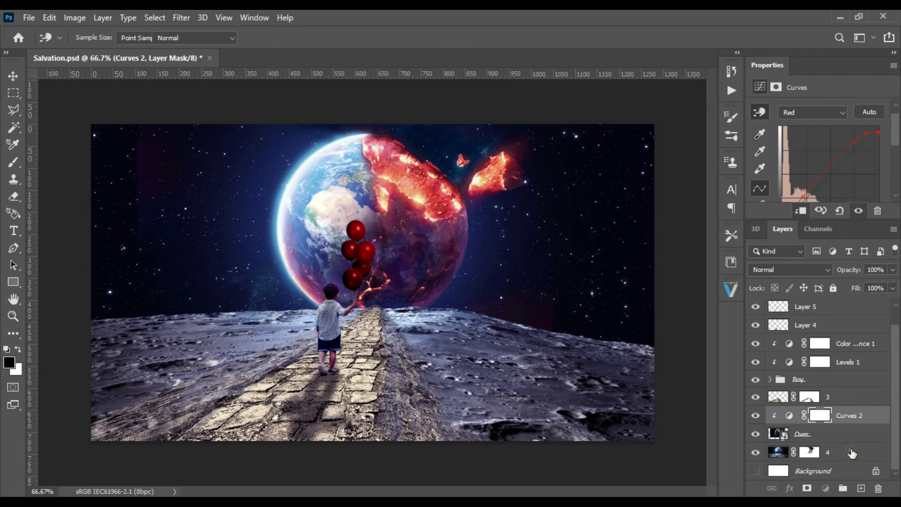
{"action": "left_click", "coordinate": [838, 455]}
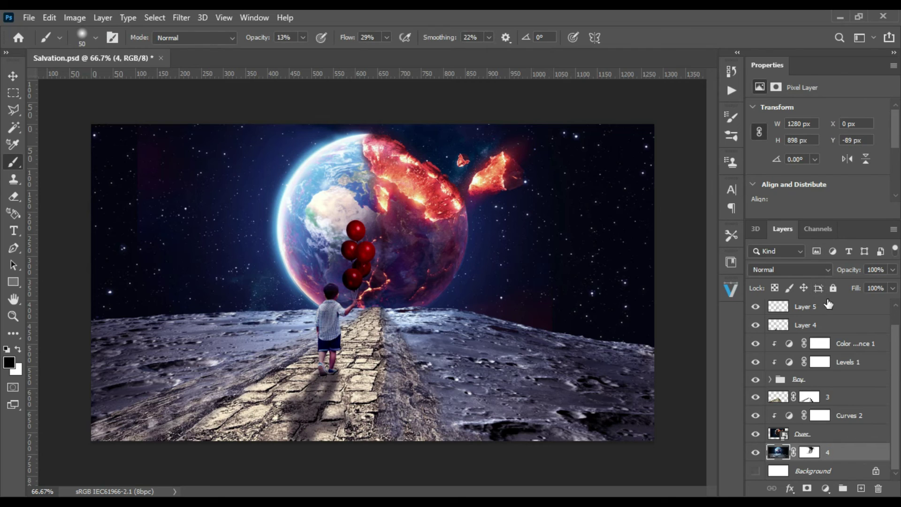
Add a Curves adjustment clipped to layer 4, set to the Blue channel.
{"action": "left_click", "coordinate": [827, 489]}
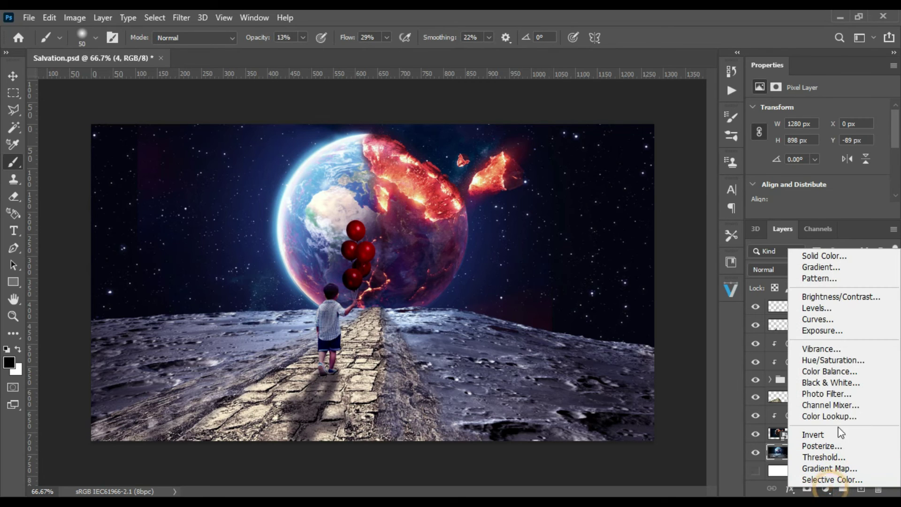
{"action": "left_click", "coordinate": [838, 321]}
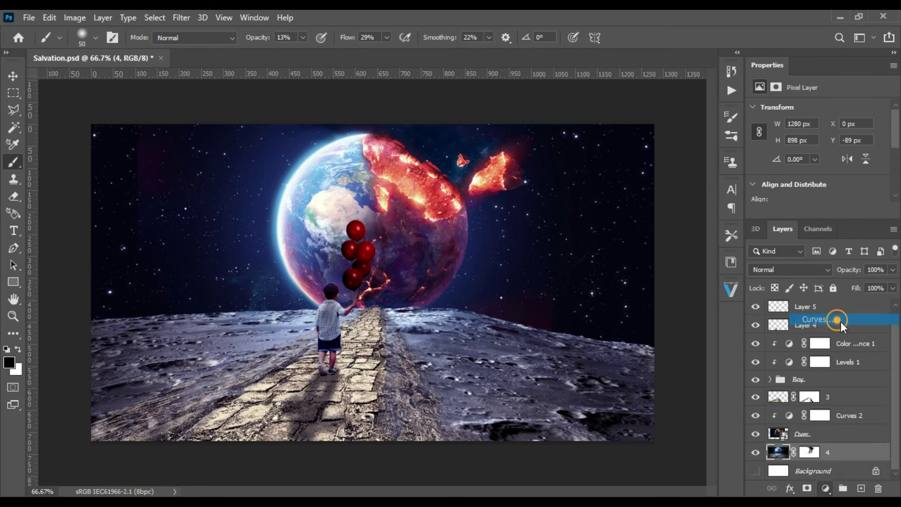
{"action": "scroll", "coordinate": [896, 374], "scroll_direction": "down", "scroll_amount": 1}
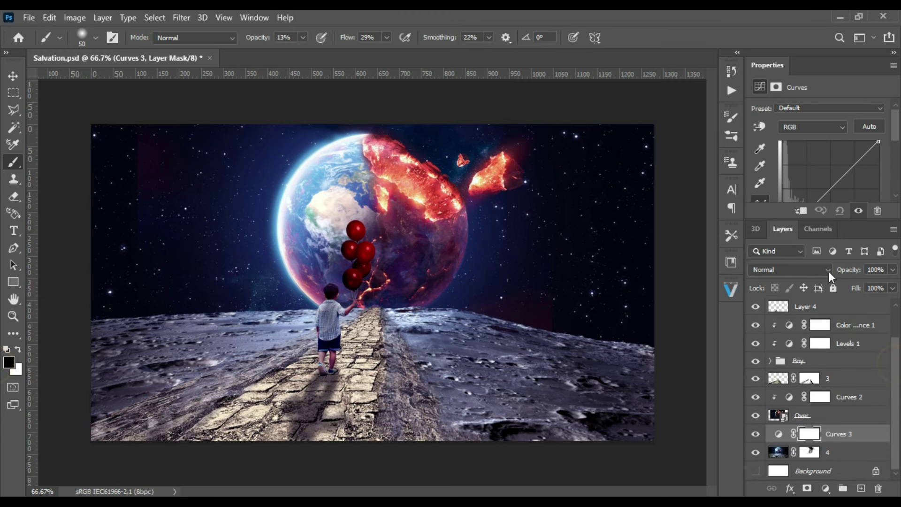
{"action": "left_click", "coordinate": [799, 211]}
{"action": "left_click", "coordinate": [843, 126]}
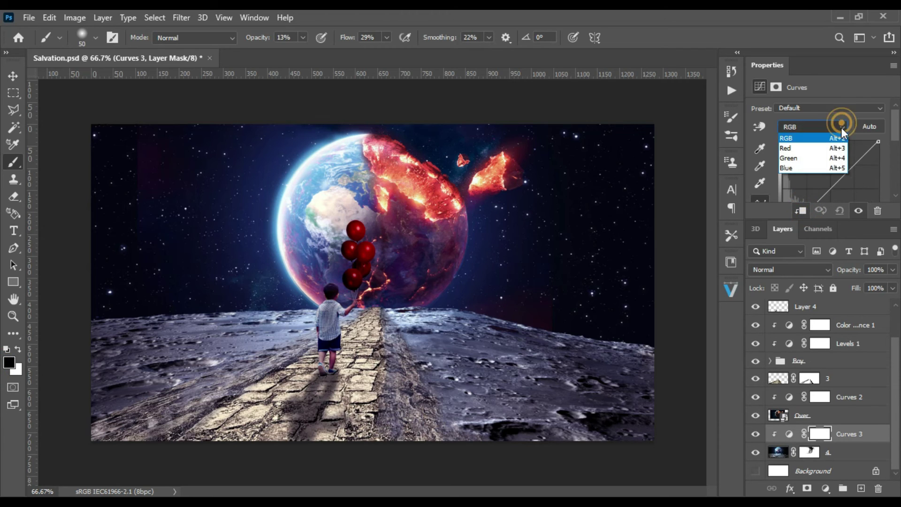
{"action": "left_click", "coordinate": [804, 163]}
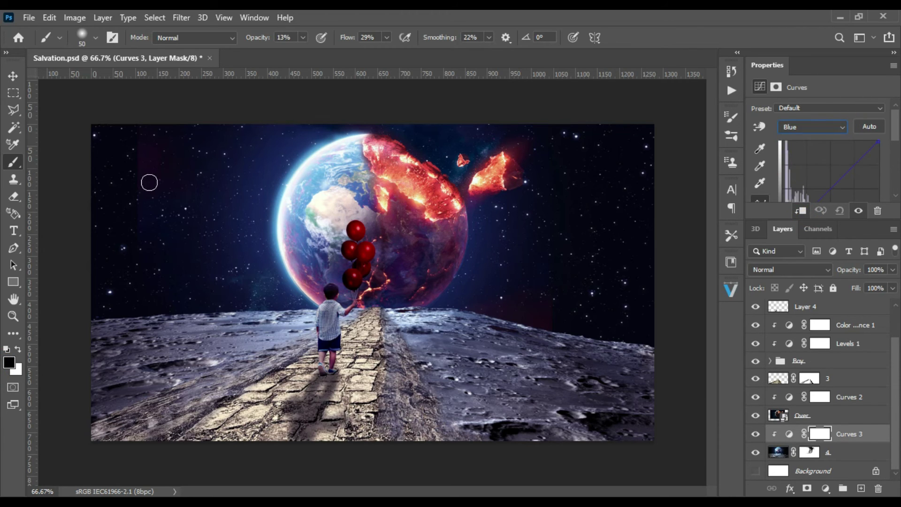
Drag down on the sky to cut blue, darkening the stars and warming the moon ground.
{"action": "left_click", "coordinate": [759, 127]}
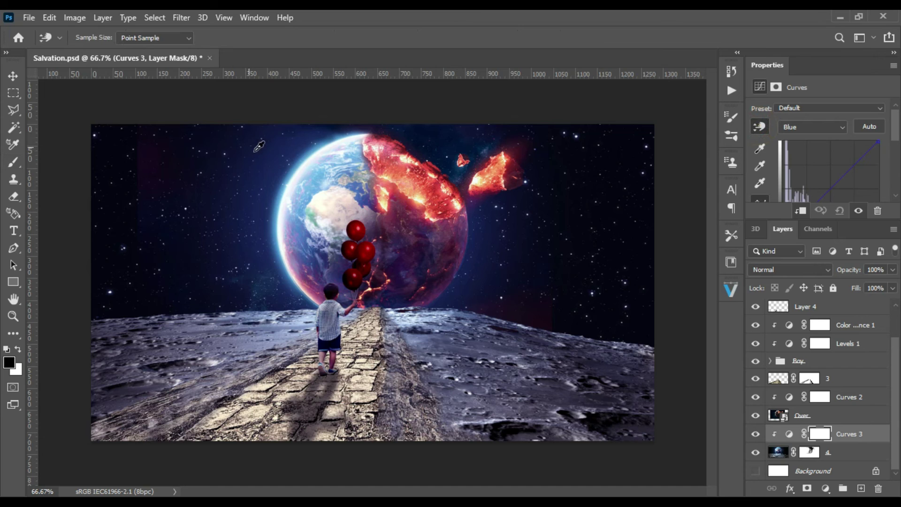
{"action": "left_click_drag", "start_coordinate": [280, 168], "coordinate": [277, 187]}
{"action": "left_click_drag", "start_coordinate": [280, 188], "coordinate": [280, 196]}
{"action": "left_click", "coordinate": [0, 428]}
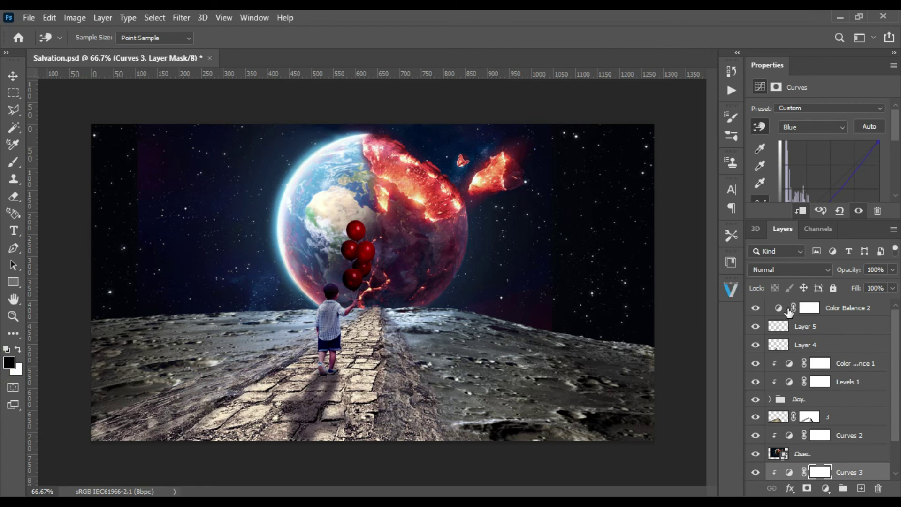
{"action": "scroll", "coordinate": [890, 403], "scroll_direction": "down", "scroll_amount": 2}
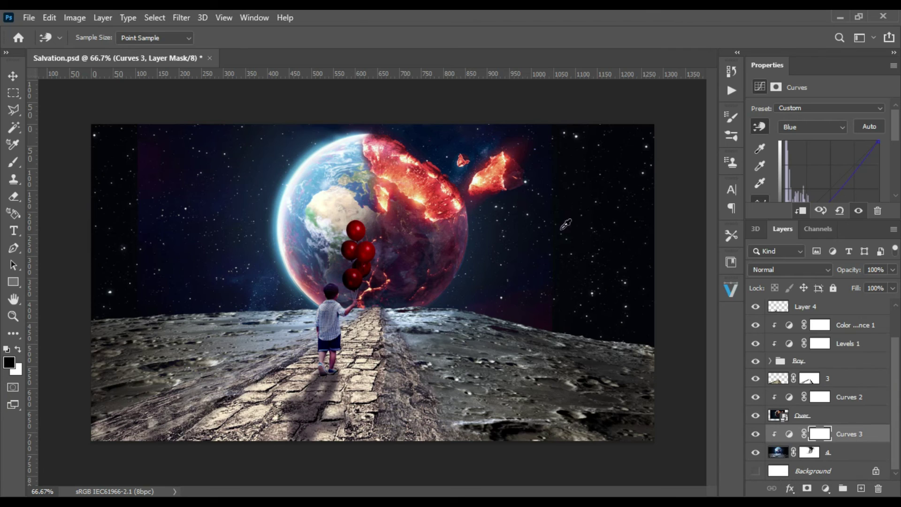
Type a center-aligned DAMNATION title in the upper-left sky and select all its text.
{"action": "left_click", "coordinate": [13, 231]}
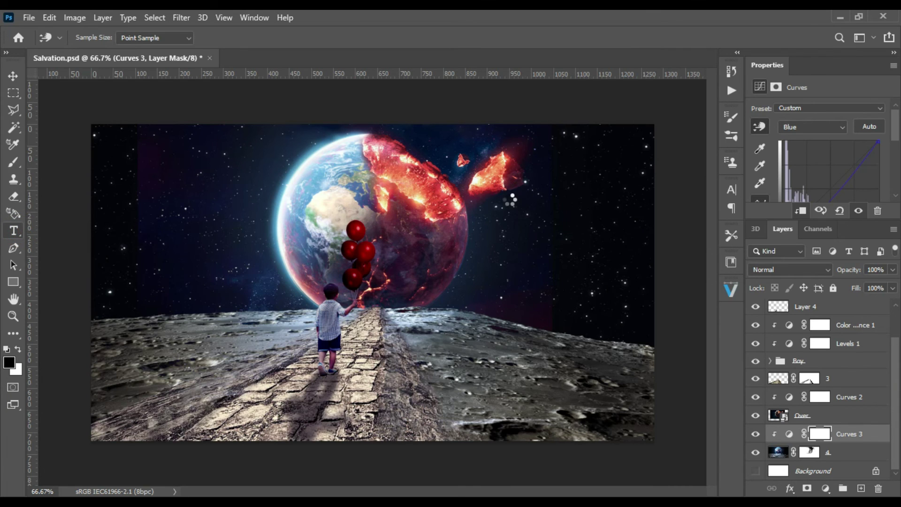
{"action": "left_click", "coordinate": [131, 172]}
{"action": "type", "text": "JM"}
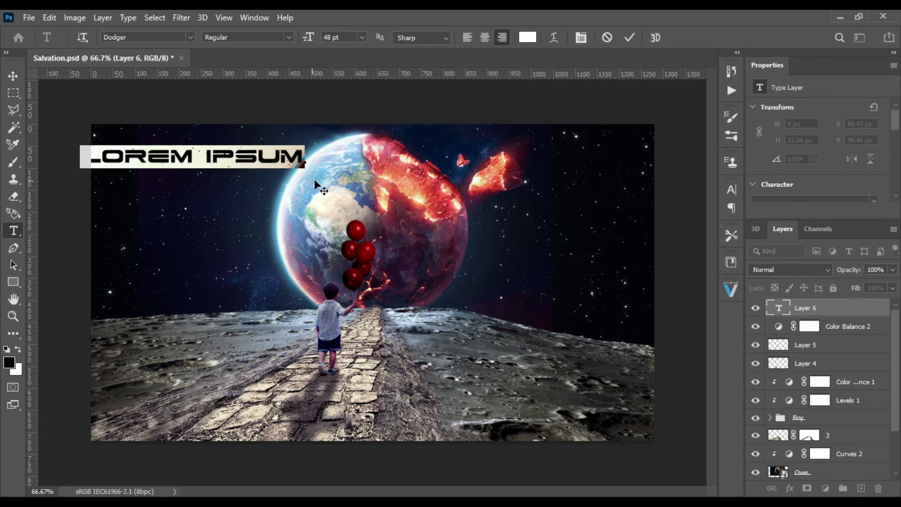
{"action": "left_click", "coordinate": [484, 37]}
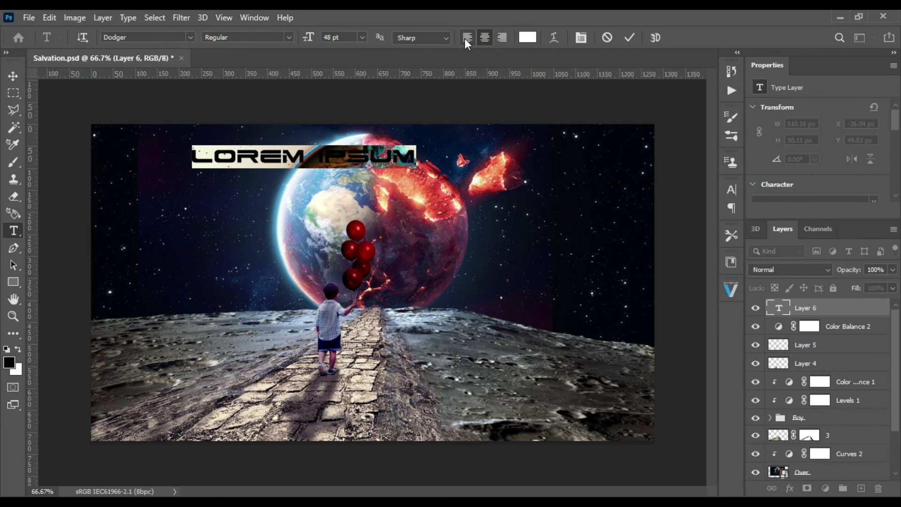
{"action": "left_click_drag", "start_coordinate": [225, 219], "coordinate": [131, 227]}
{"action": "type", "text": "D"}
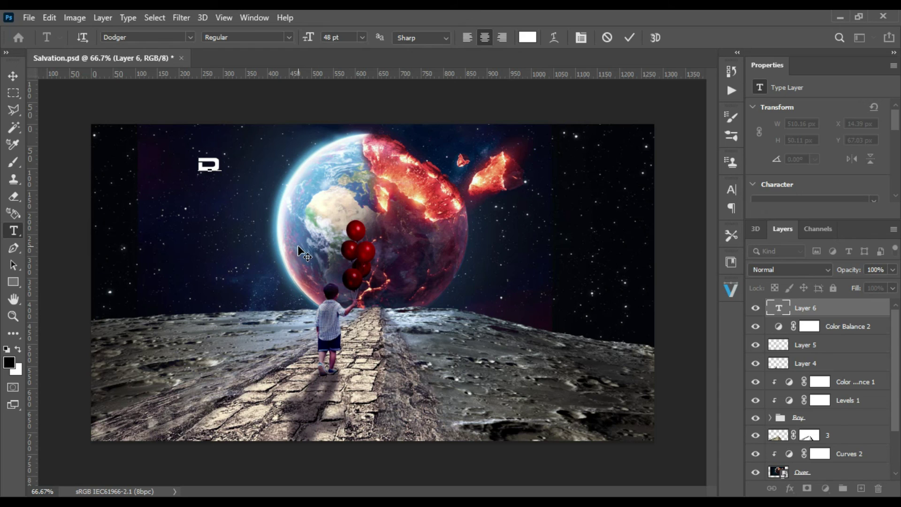
{"action": "type", "text": "AM"}
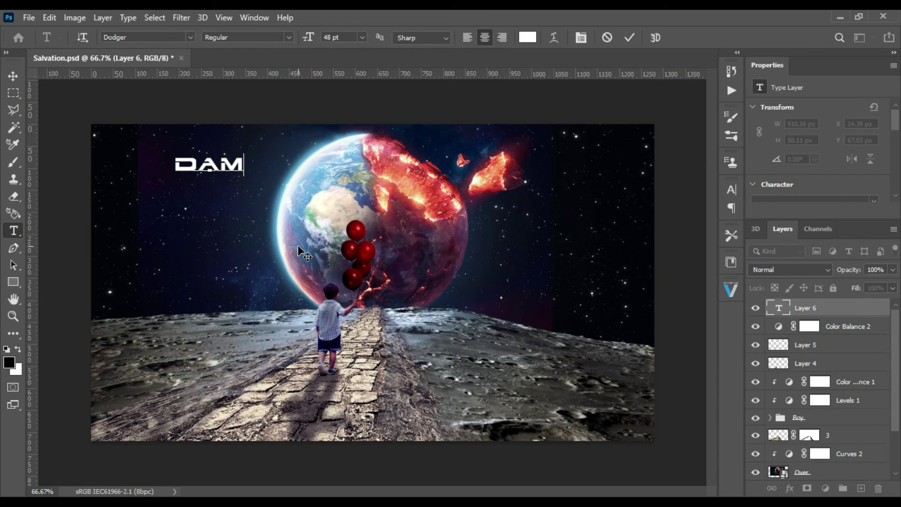
{"action": "type", "text": "D"}
{"action": "type", "text": "A"}
{"action": "type", "text": "TION"}
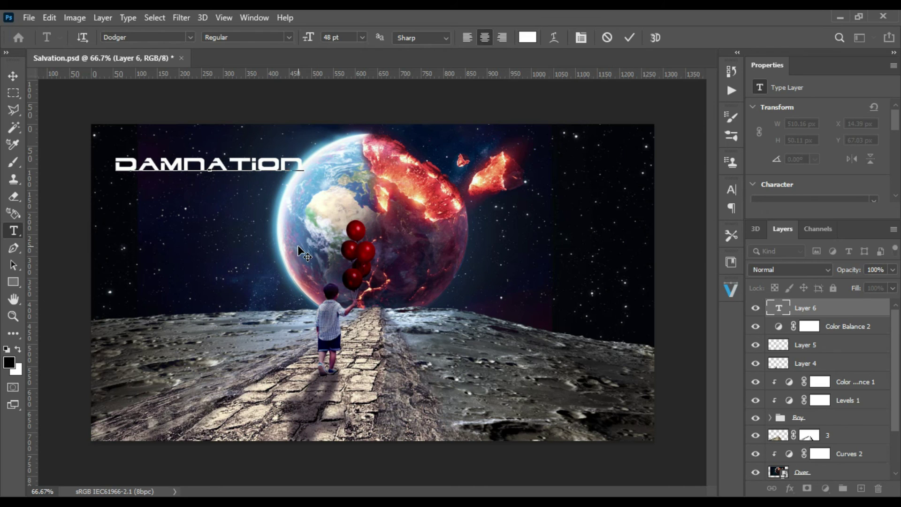
{"action": "left_click_drag", "start_coordinate": [271, 193], "coordinate": [253, 196]}
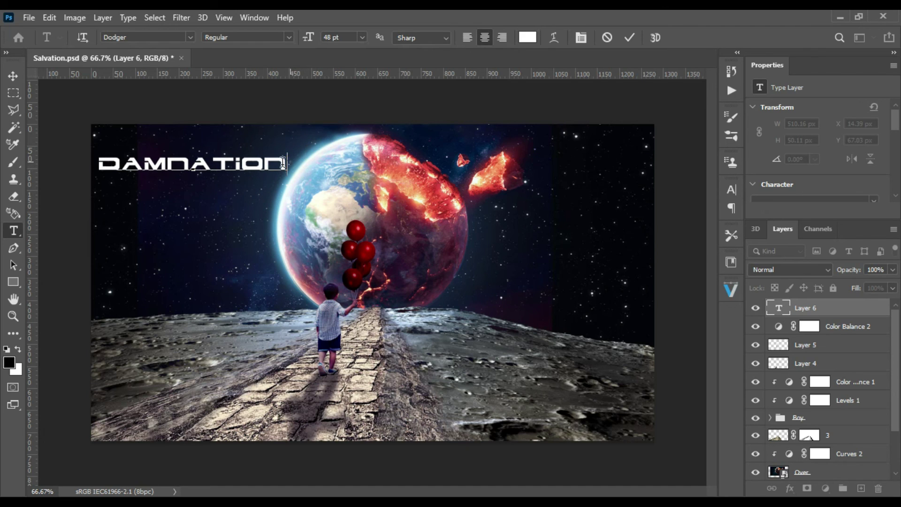
{"action": "left_click_drag", "start_coordinate": [283, 163], "coordinate": [62, 188]}
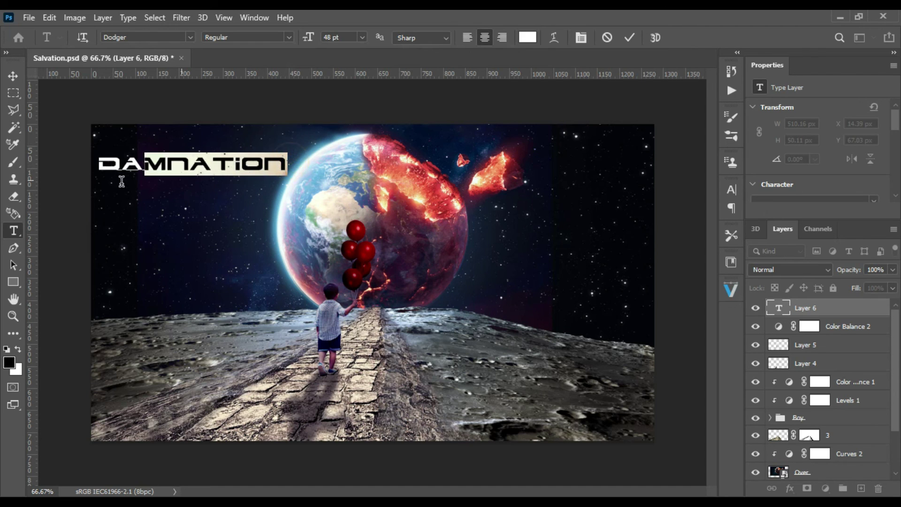
Search the font list and set the title font to Grimeplex Regular.
{"action": "left_click", "coordinate": [289, 37]}
{"action": "left_click", "coordinate": [289, 37]}
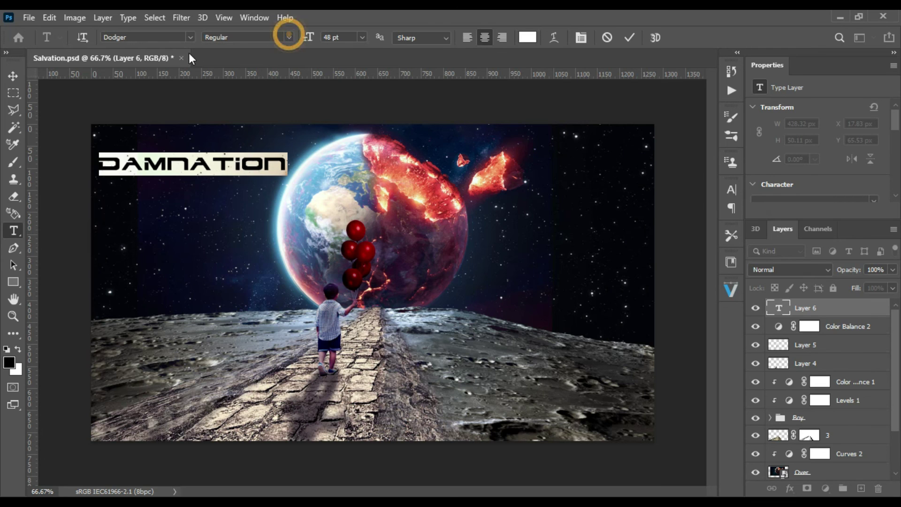
{"action": "left_click", "coordinate": [190, 38]}
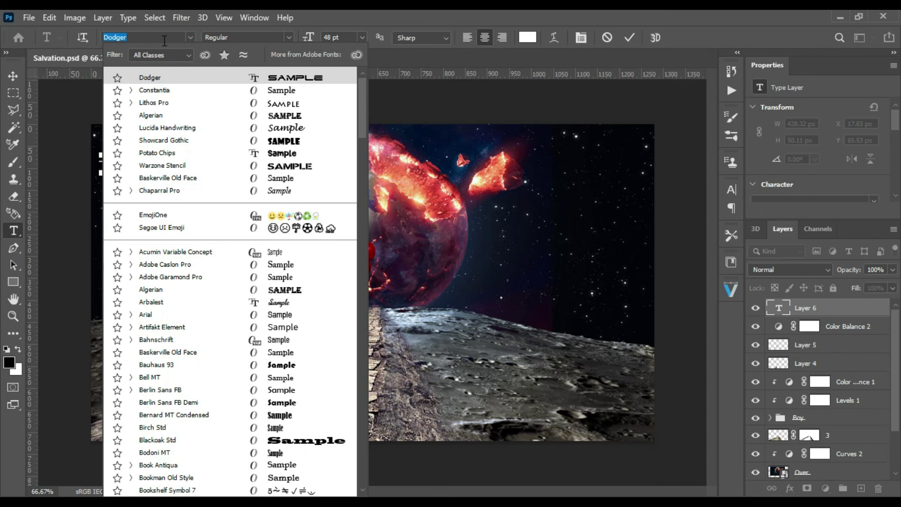
{"action": "type", "text": "m"}
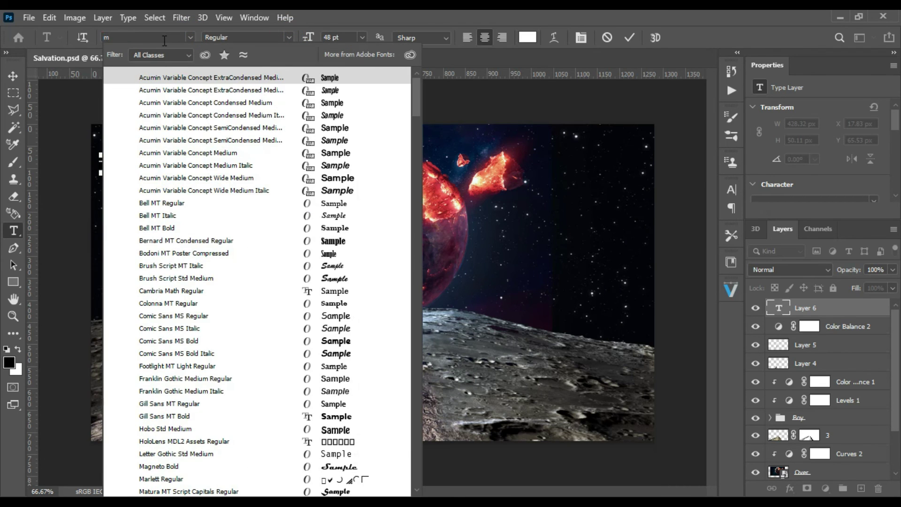
{"action": "type", "text": "n"}
{"action": "key", "text": "BackSpace"}
{"action": "key", "text": "BackSpace"}
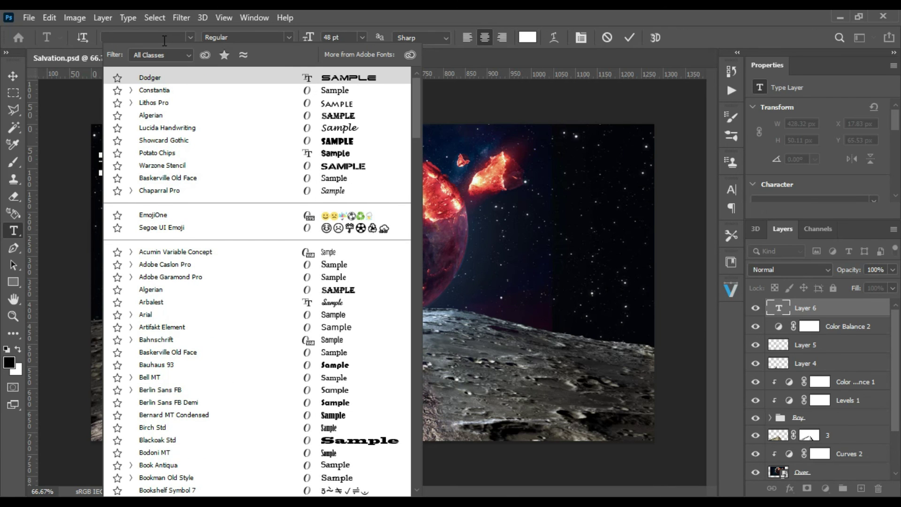
{"action": "type", "text": "ga"}
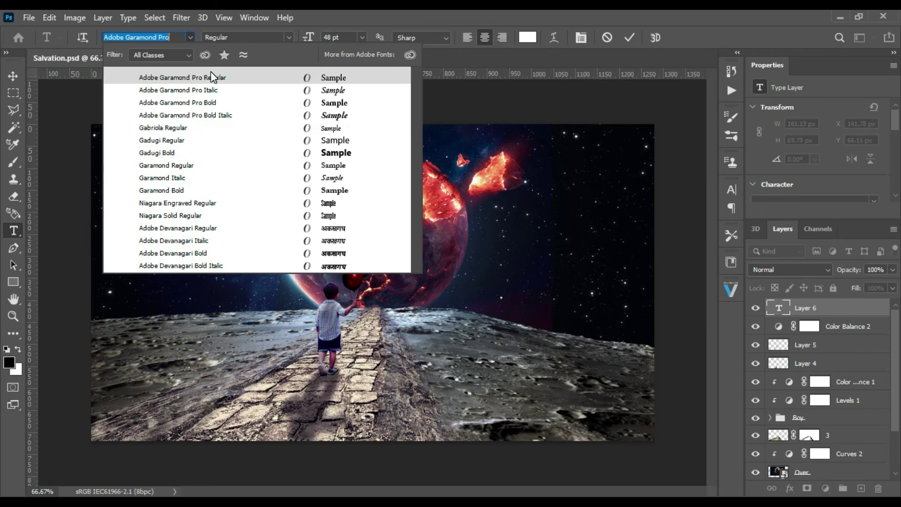
{"action": "key", "text": "BackSpace"}
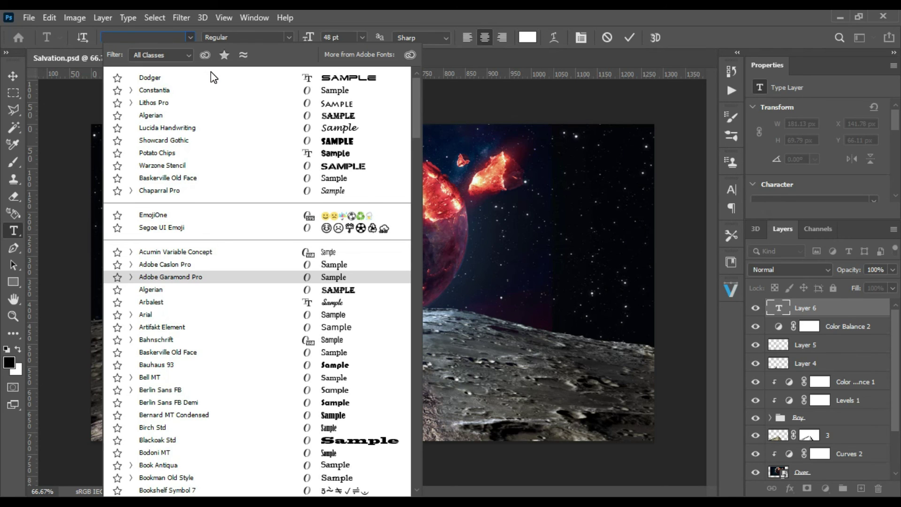
{"action": "type", "text": "g"}
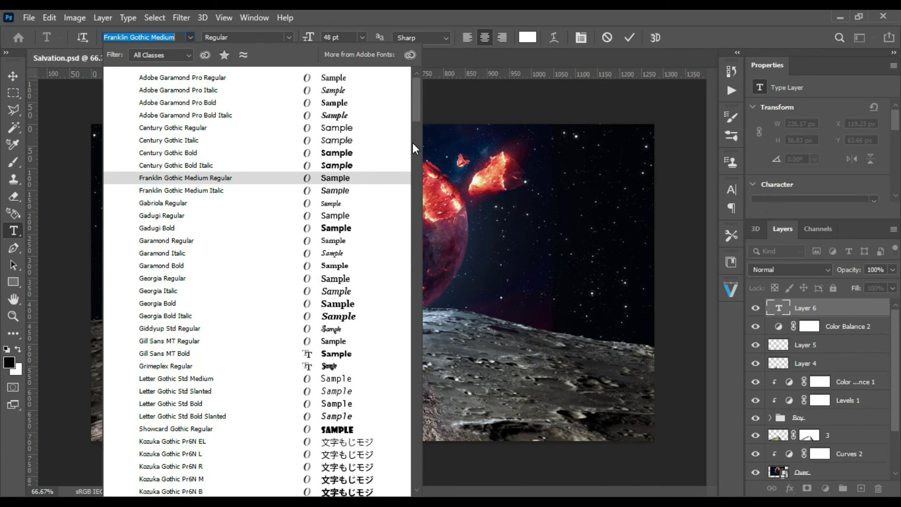
{"action": "left_click", "coordinate": [332, 367]}
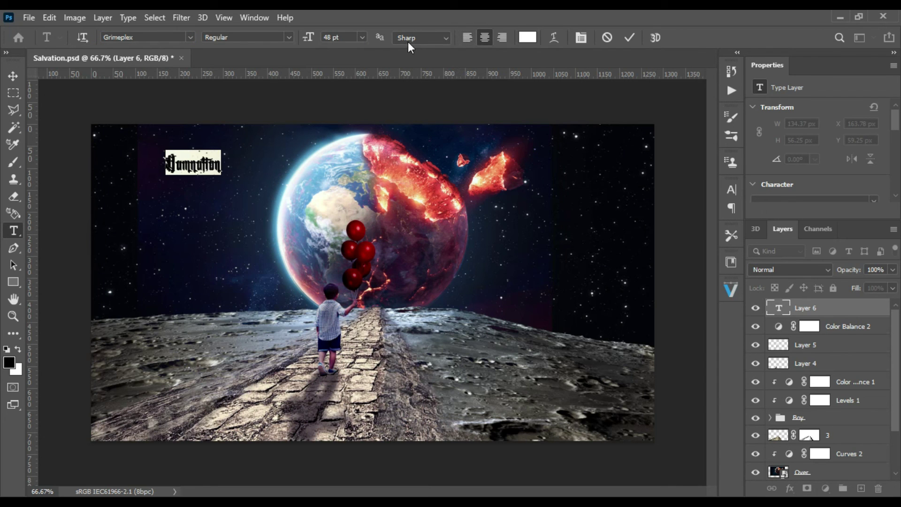
Set the title size to 120 pt and nudge the text slightly lower.
{"action": "left_click", "coordinate": [364, 37]}
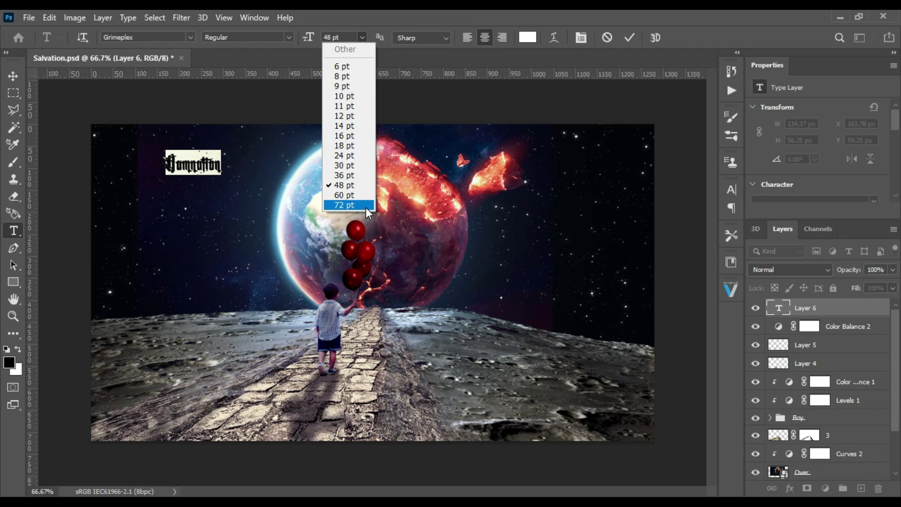
{"action": "left_click", "coordinate": [365, 206]}
{"action": "left_click", "coordinate": [353, 38]}
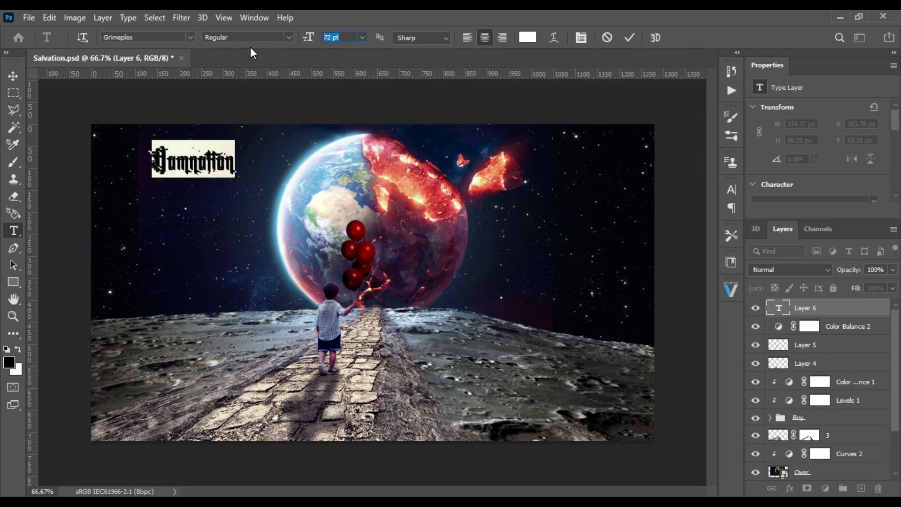
{"action": "type", "text": "120"}
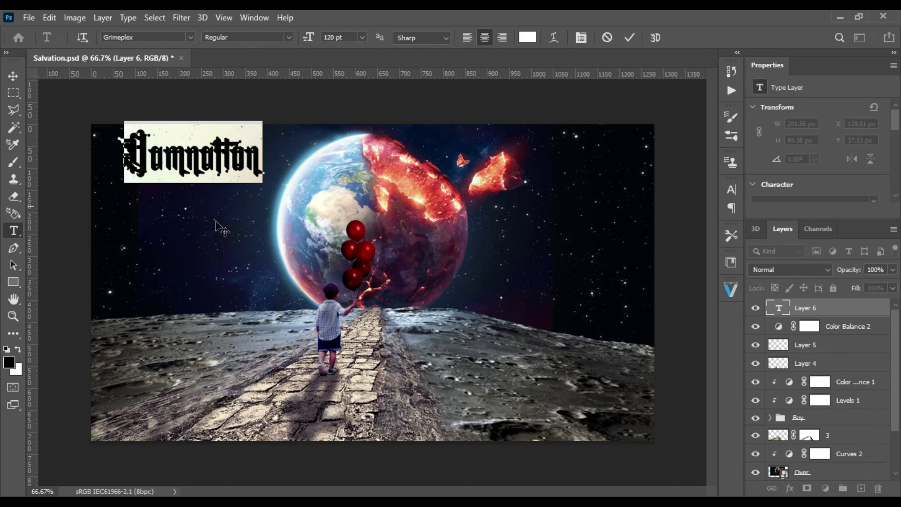
{"action": "left_click_drag", "start_coordinate": [242, 213], "coordinate": [244, 230]}
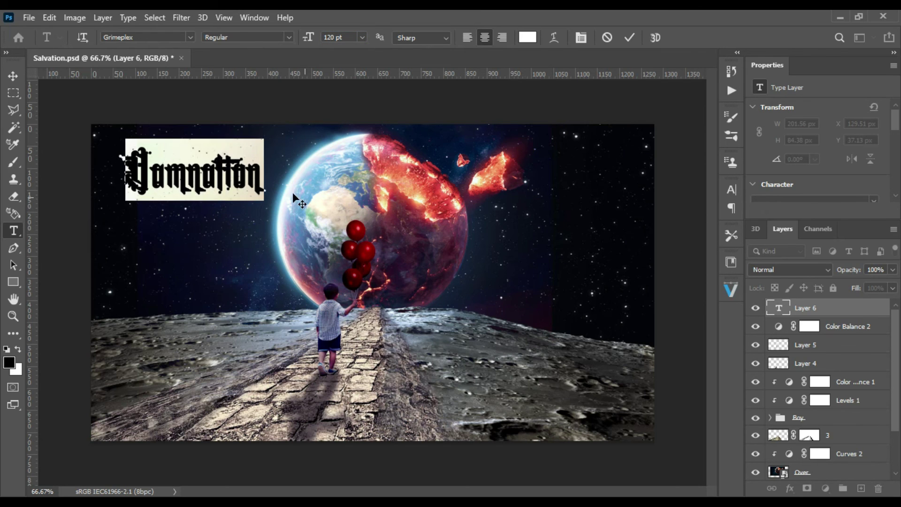
Commit the DAMNATION title text on Layer 6.
{"action": "left_click", "coordinate": [15, 76]}
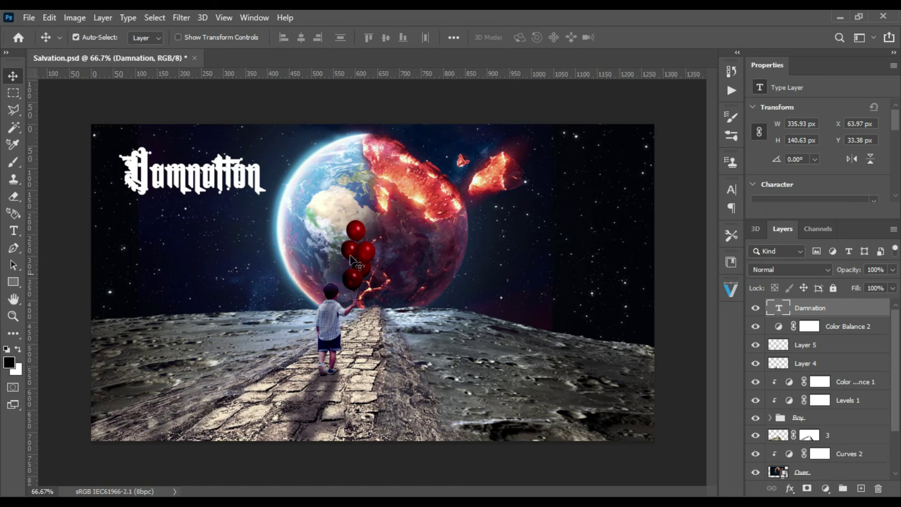
{"action": "double_click", "coordinate": [777, 307]}
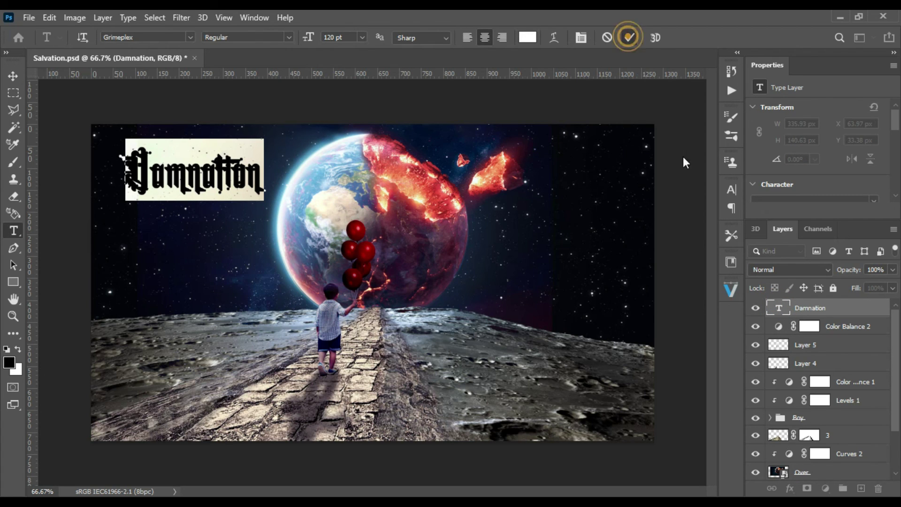
{"action": "key", "text": "Escape"}
{"action": "key", "text": "v"}
Open Blending Options for the title layer and move the dialog off the title.
{"action": "left_click", "coordinate": [789, 488]}
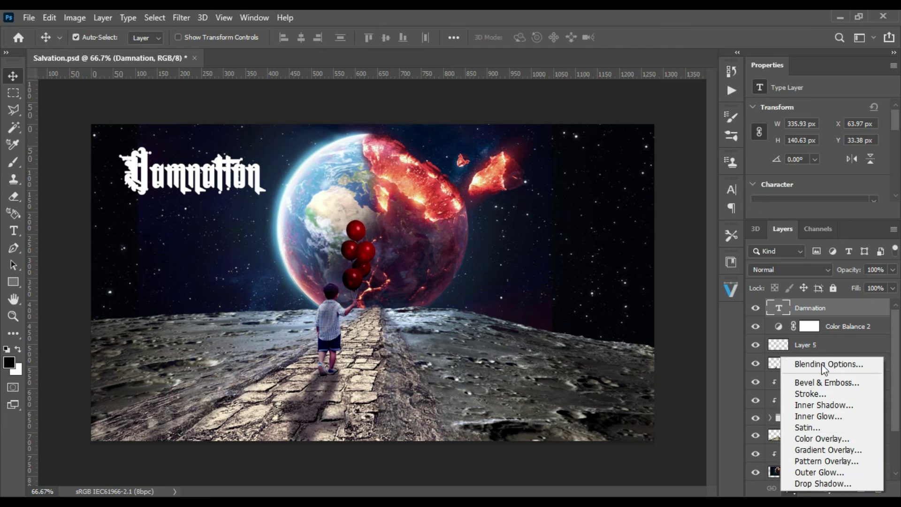
{"action": "left_click", "coordinate": [831, 365]}
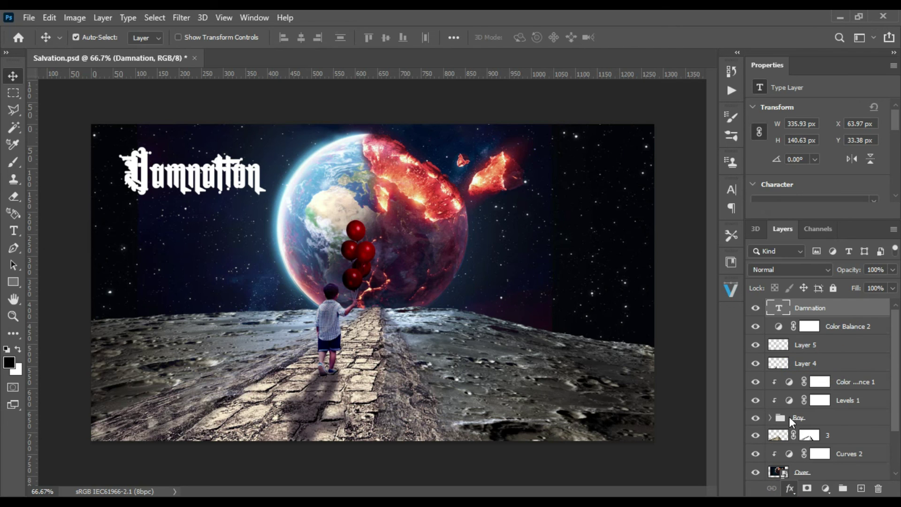
{"action": "left_click_drag", "start_coordinate": [617, 154], "coordinate": [733, 150]}
Enable Drop Shadow on the title with an initial light grey shadow colour.
{"action": "left_click", "coordinate": [453, 402]}
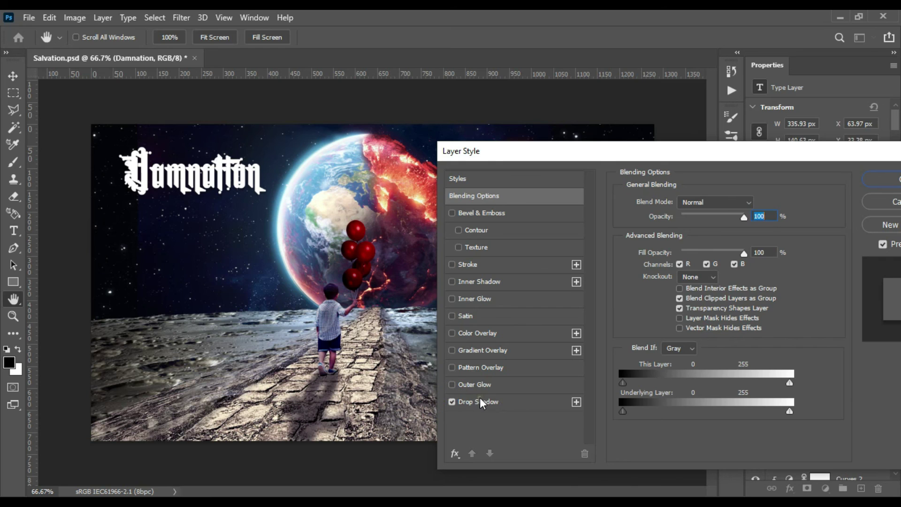
{"action": "left_click", "coordinate": [479, 399]}
{"action": "left_click", "coordinate": [752, 208]}
{"action": "left_click_drag", "start_coordinate": [547, 227], "coordinate": [534, 191]}
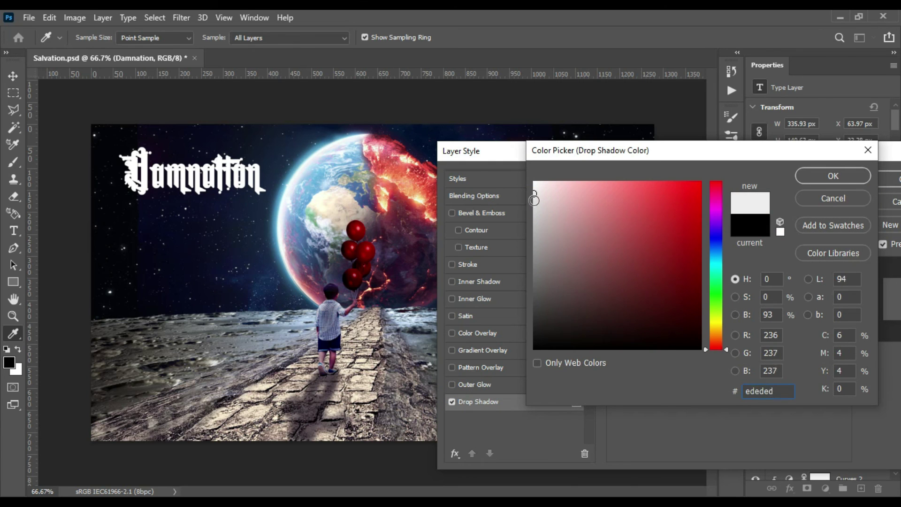
{"action": "left_click", "coordinate": [834, 176]}
Set the shadow to Normal blend, 64% opacity and 5 px distance.
{"action": "left_click_drag", "start_coordinate": [682, 152], "coordinate": [604, 142]}
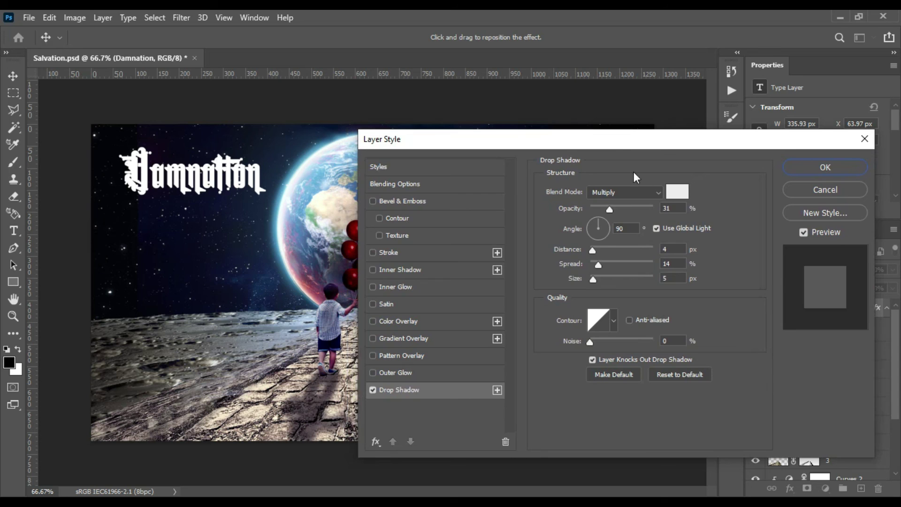
{"action": "left_click_drag", "start_coordinate": [625, 210], "coordinate": [629, 209]}
{"action": "left_click_drag", "start_coordinate": [639, 141], "coordinate": [623, 93]}
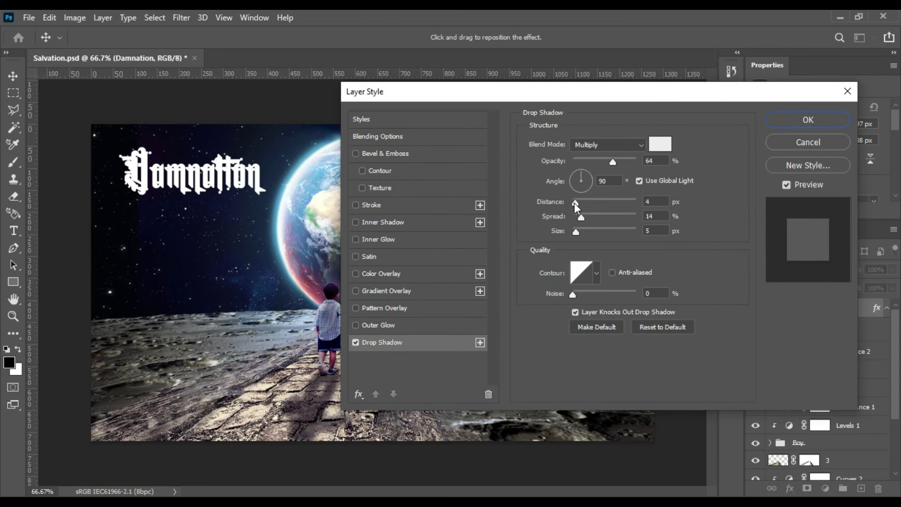
{"action": "left_click_drag", "start_coordinate": [587, 201], "coordinate": [581, 203]}
{"action": "left_click", "coordinate": [587, 179]}
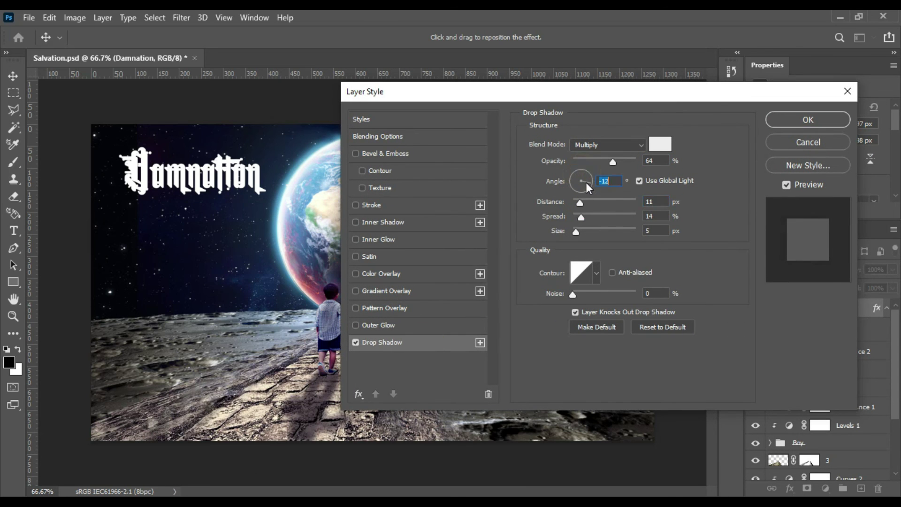
{"action": "type", "text": "17"}
{"action": "left_click", "coordinate": [607, 144]}
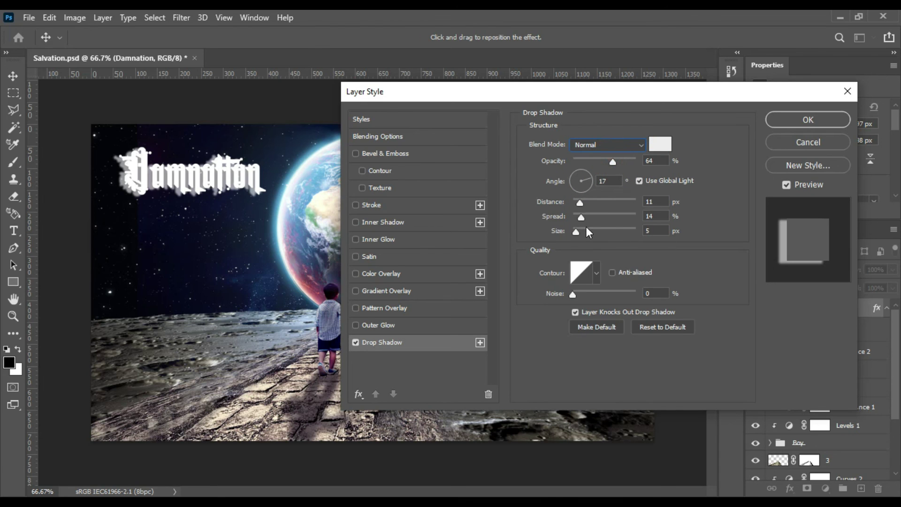
{"action": "left_click_drag", "start_coordinate": [580, 202], "coordinate": [576, 201]}
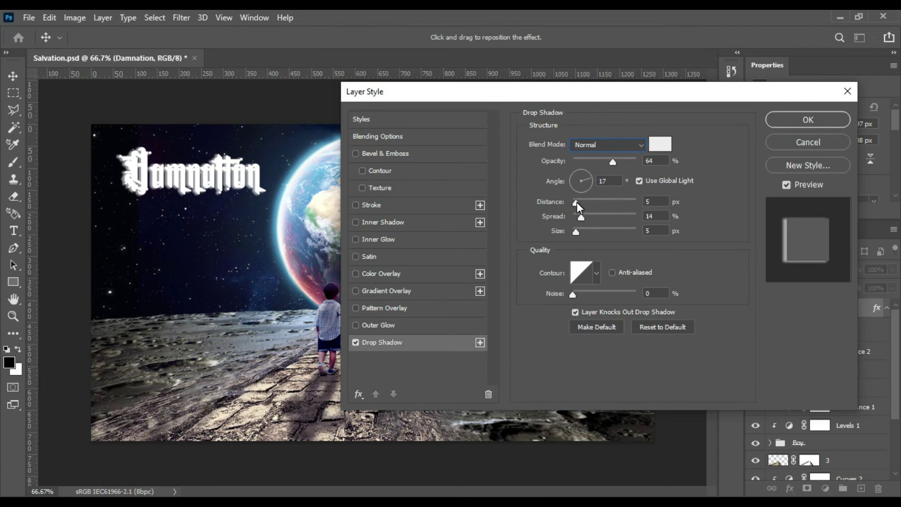
Change the shadow colour to a pinkish red and turn the angle to 119°.
{"action": "left_click", "coordinate": [669, 144]}
{"action": "mouse_move", "coordinate": [559, 191]}
{"action": "left_mouse_down"}
{"action": "mouse_move", "coordinate": [591, 202]}
{"action": "mouse_move", "coordinate": [633, 195]}
{"action": "left_mouse_up"}
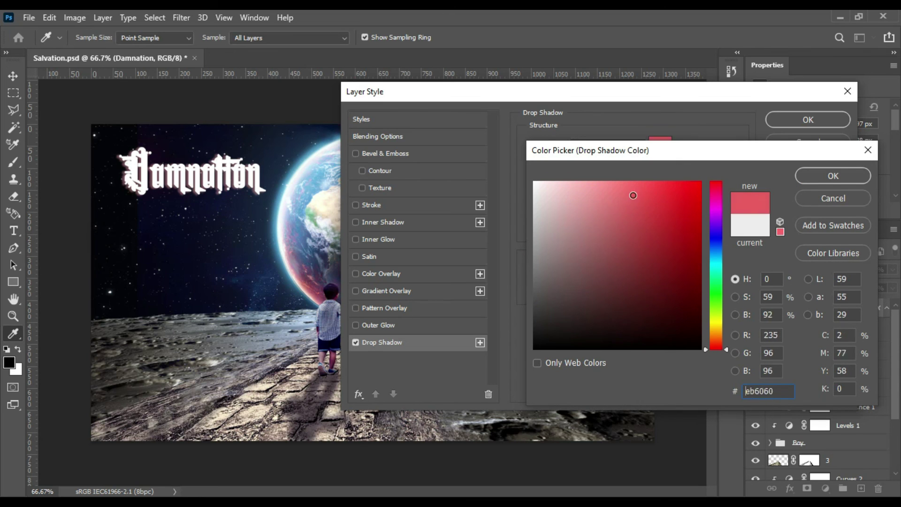
{"action": "left_click_drag", "start_coordinate": [632, 196], "coordinate": [635, 184]}
{"action": "left_click", "coordinate": [833, 175]}
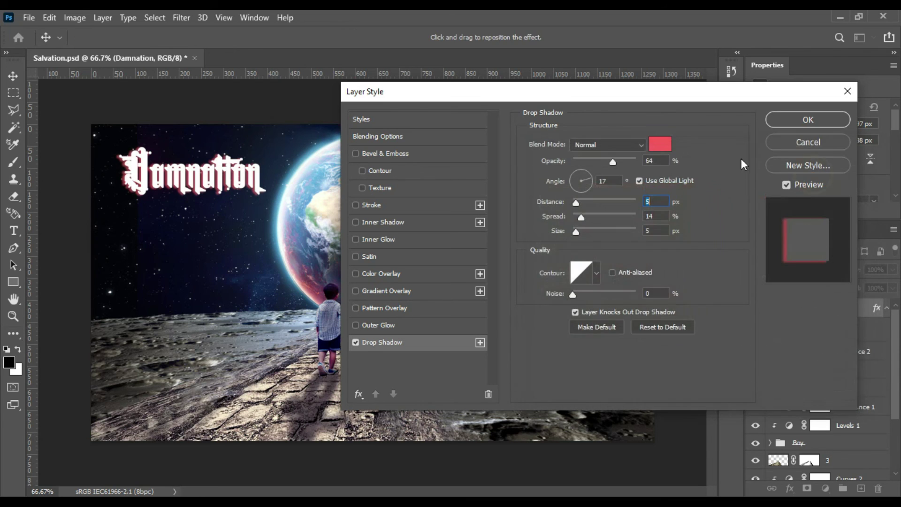
{"action": "left_click_drag", "start_coordinate": [587, 184], "coordinate": [576, 169]}
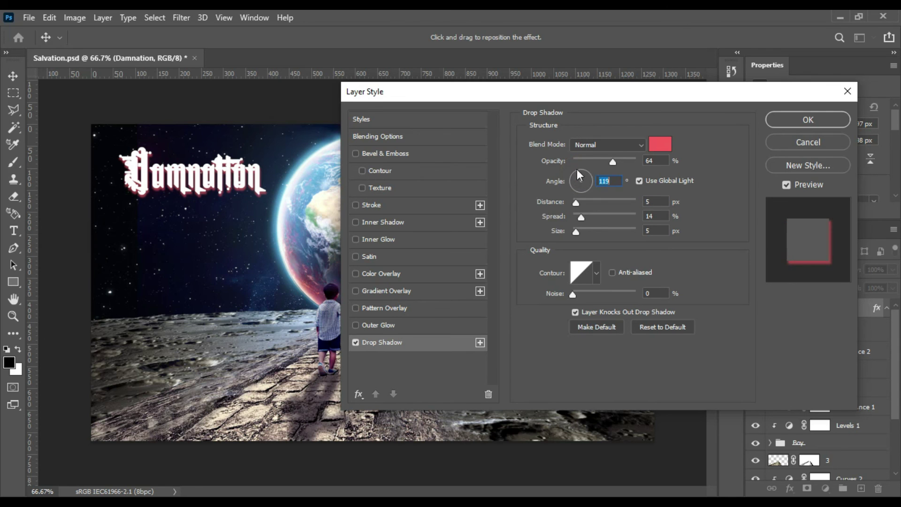
Resample a lighter red shadow colour from the burning rocks and apply the style.
{"action": "left_click_drag", "start_coordinate": [605, 92], "coordinate": [504, 218]}
{"action": "left_click", "coordinate": [559, 271]}
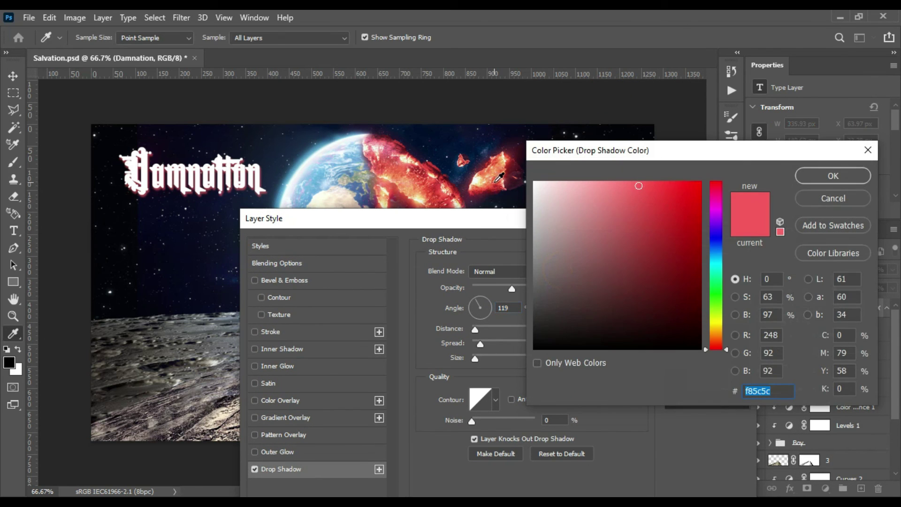
{"action": "left_click", "coordinate": [499, 177]}
{"action": "left_click", "coordinate": [500, 169]}
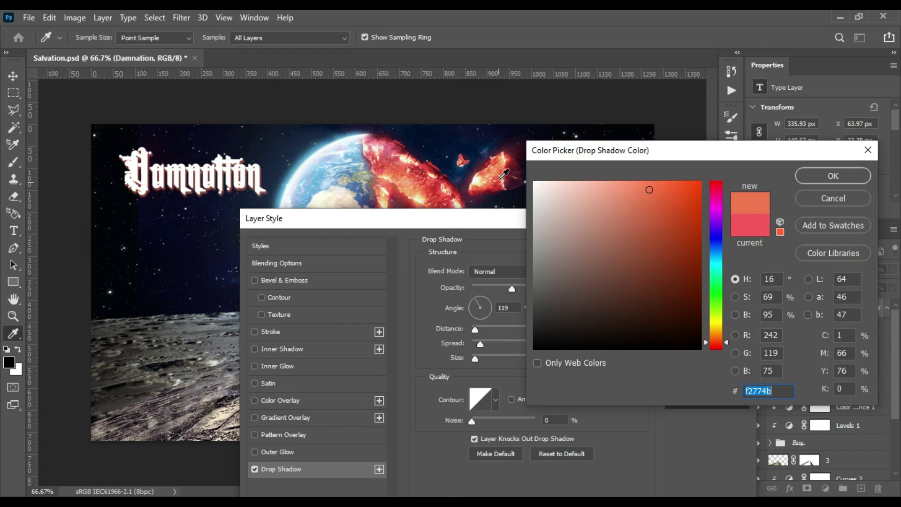
{"action": "left_click", "coordinate": [435, 180]}
{"action": "mouse_move", "coordinate": [642, 201]}
{"action": "left_mouse_down"}
{"action": "mouse_move", "coordinate": [645, 210]}
{"action": "mouse_move", "coordinate": [607, 190]}
{"action": "left_mouse_up"}
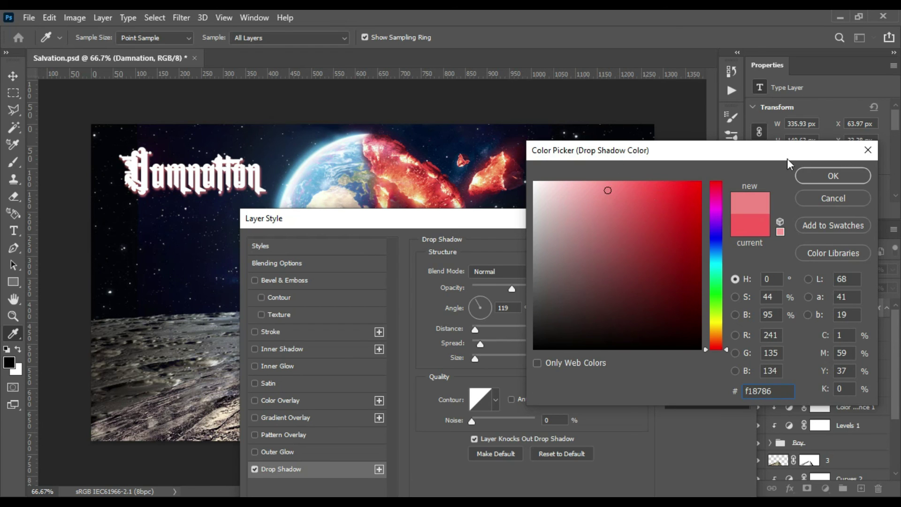
{"action": "left_click", "coordinate": [832, 175]}
{"action": "left_click", "coordinate": [694, 240]}
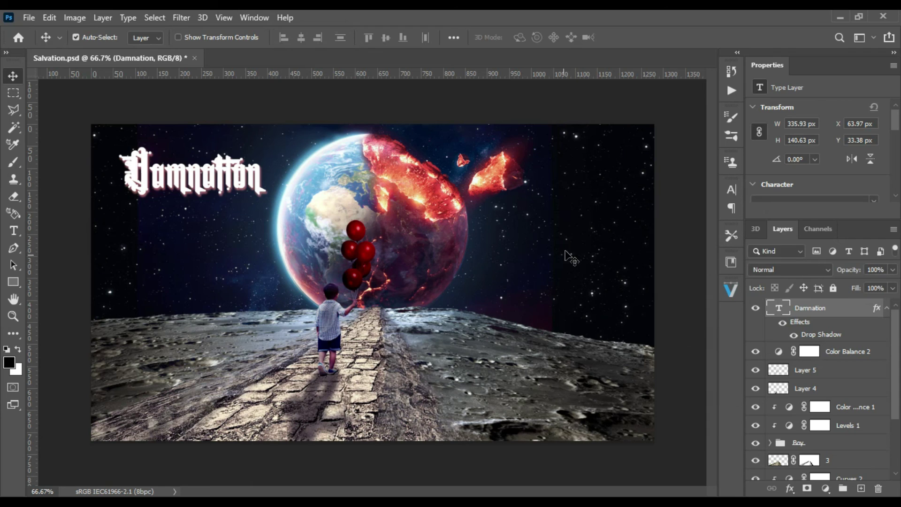